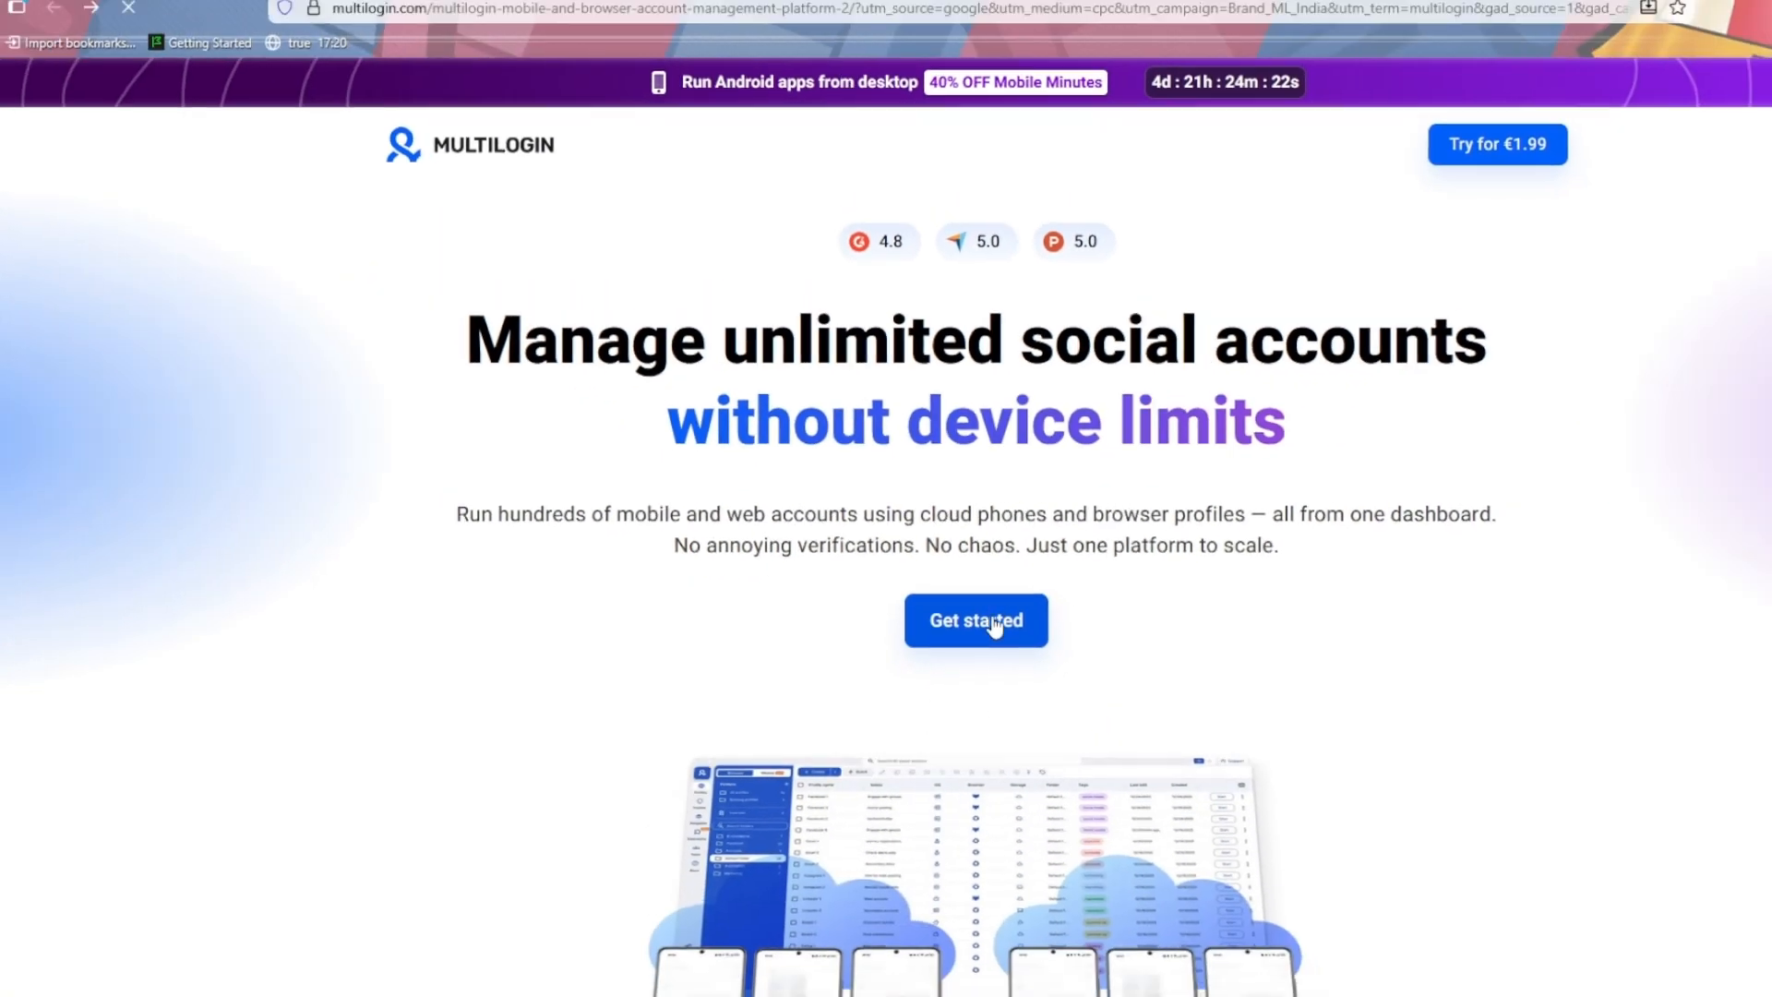
- Choose the monthly-billed Pro plan with 50 profiles at €49 and go to checkout
click(994, 626)
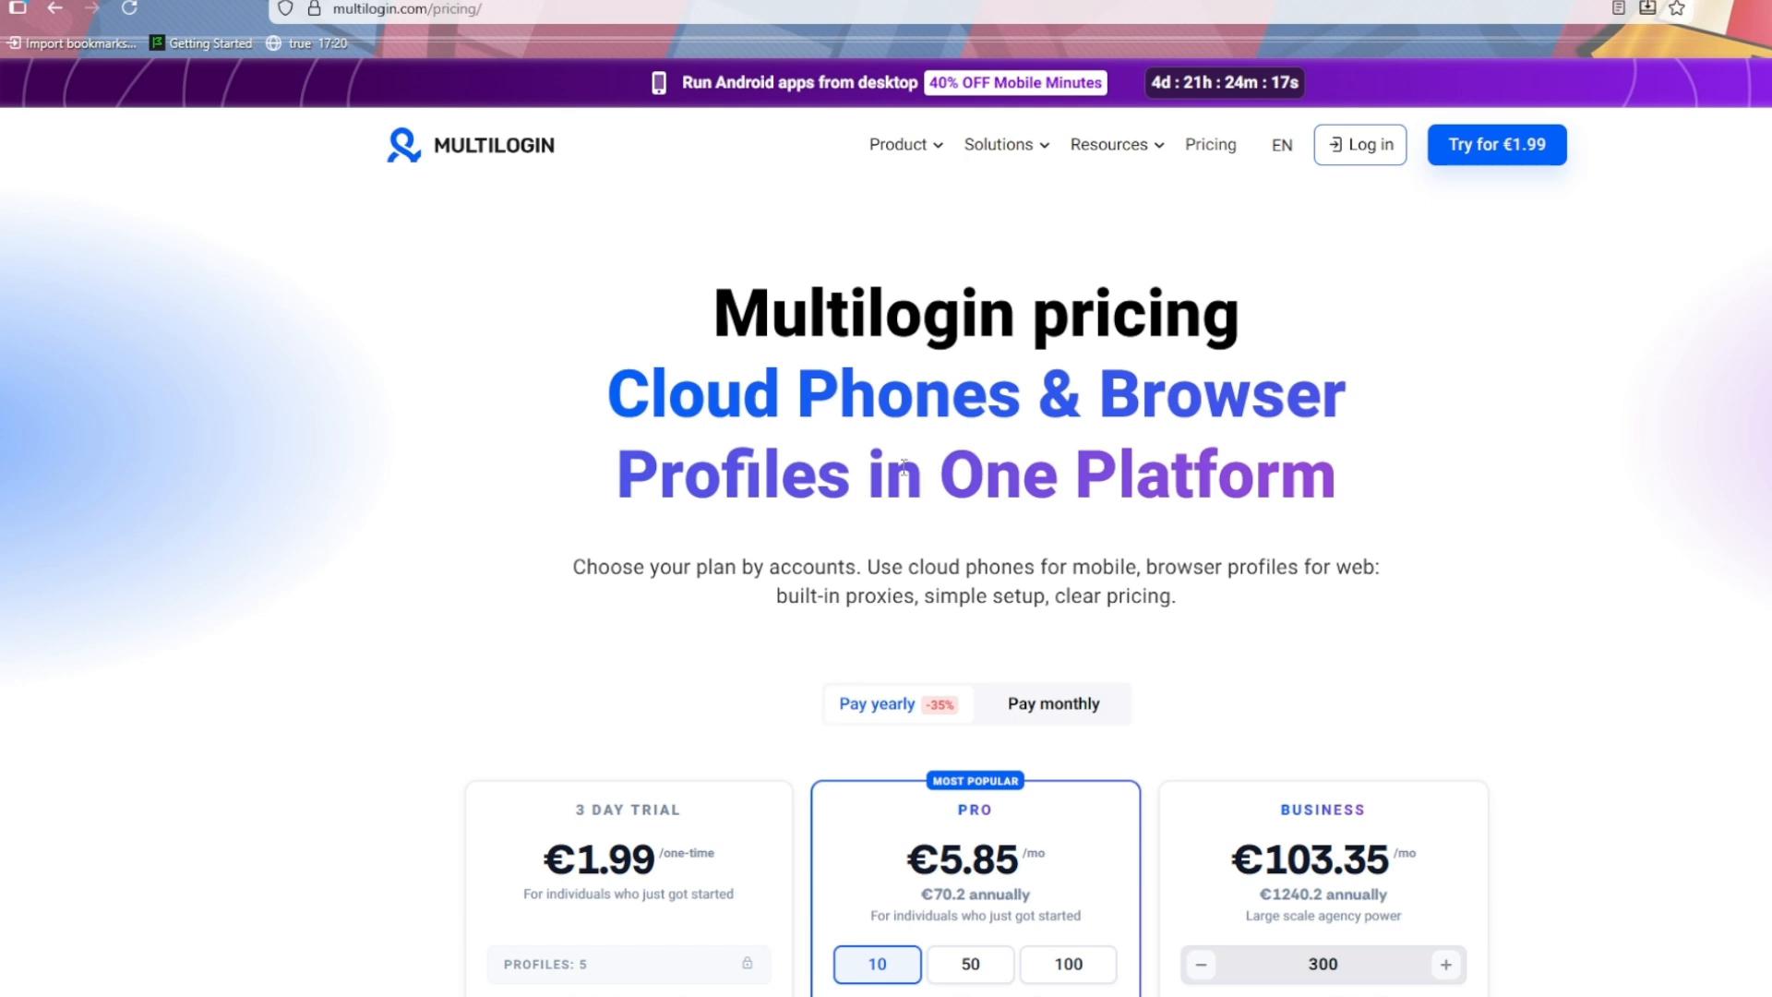
scroll(937, 424, down, 2)
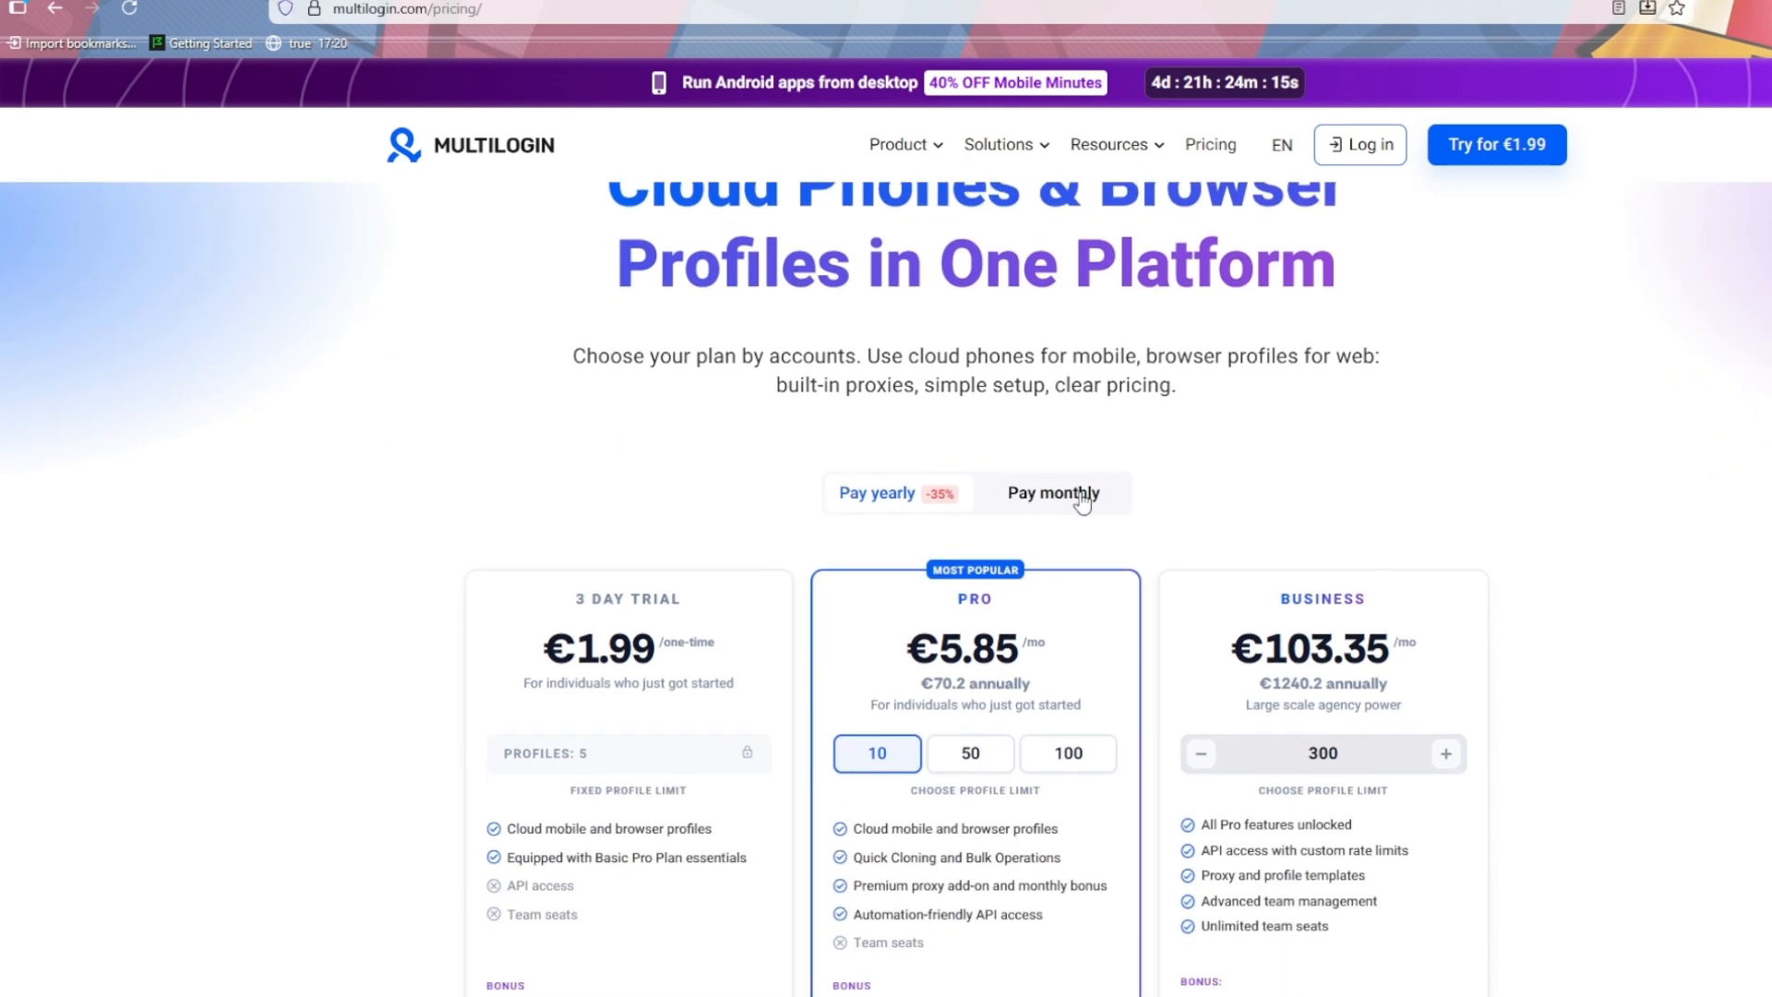
click(1076, 494)
scroll(847, 699, down, 2)
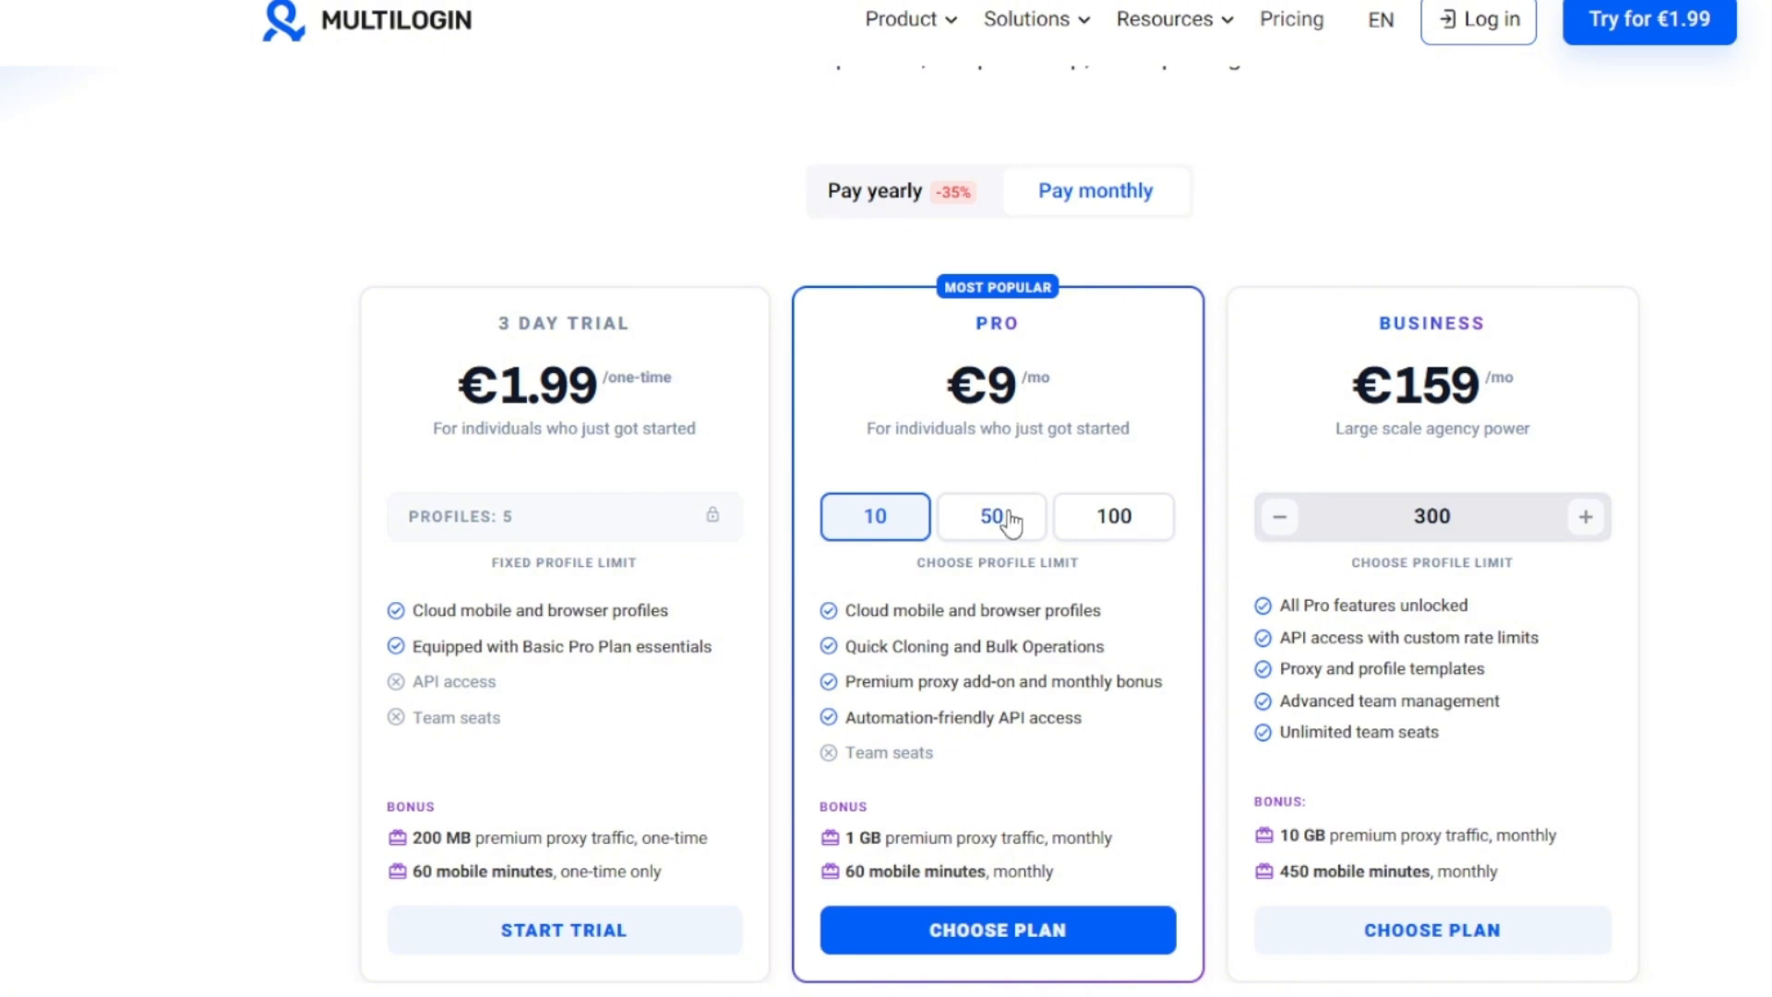
click(965, 547)
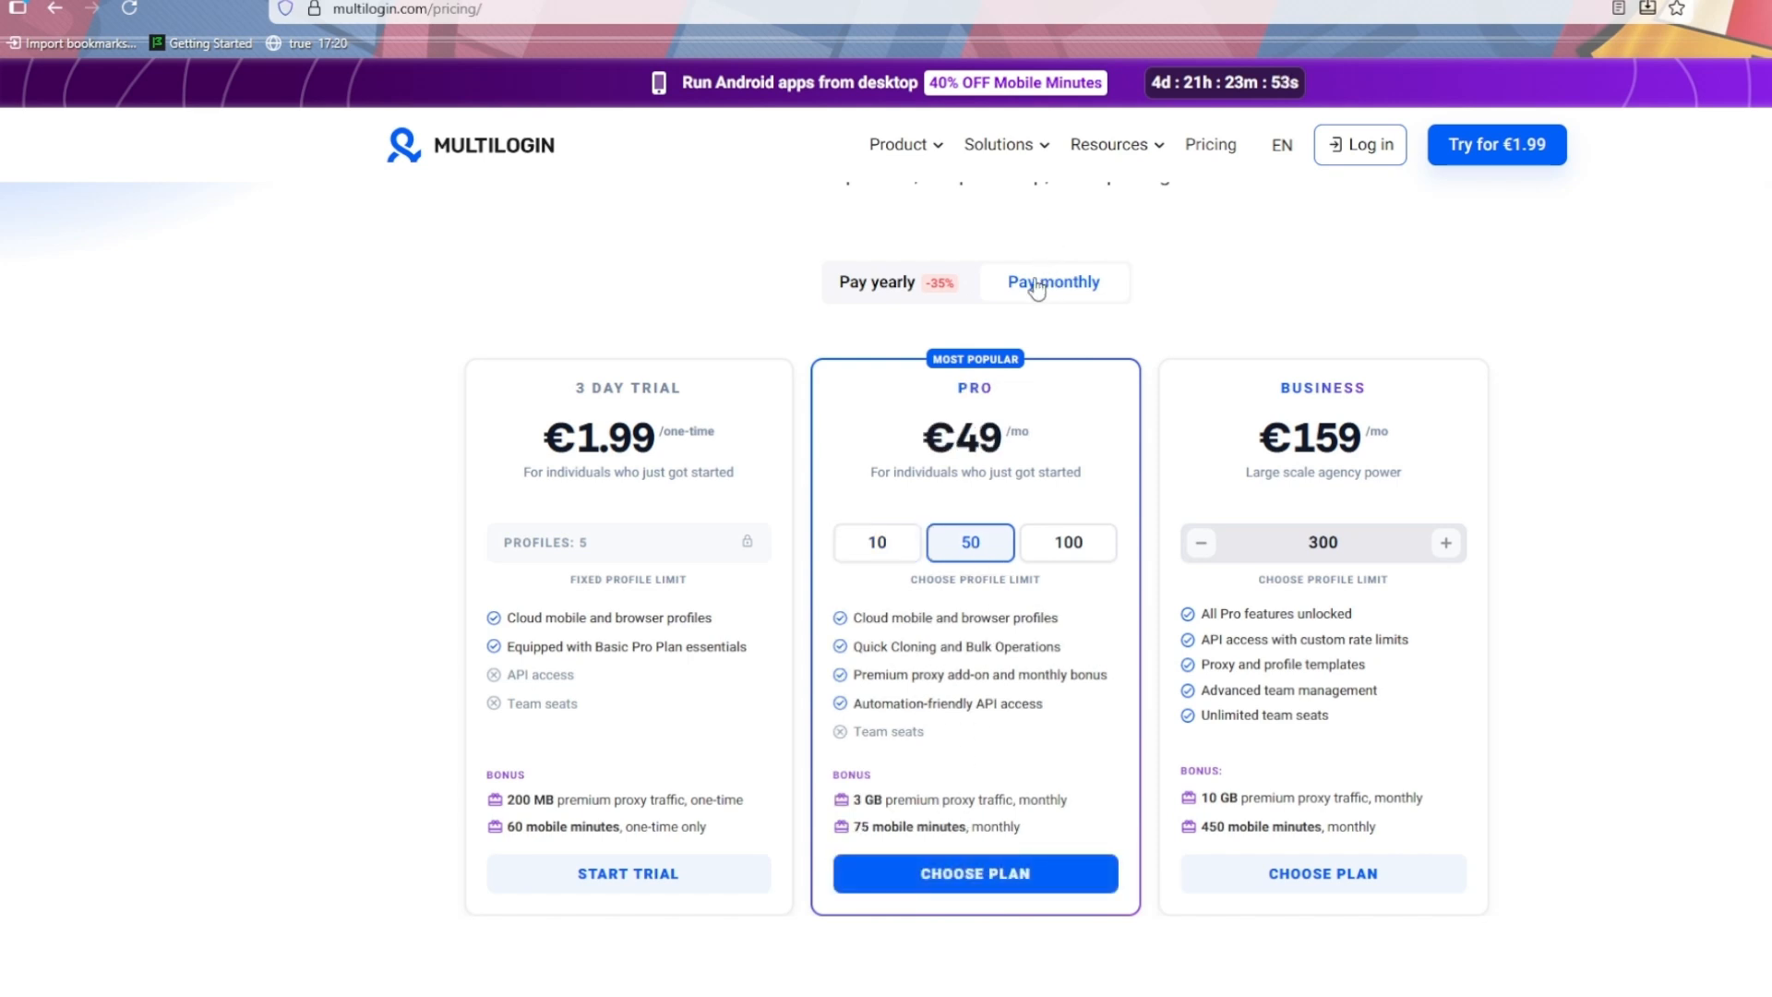
click(1011, 888)
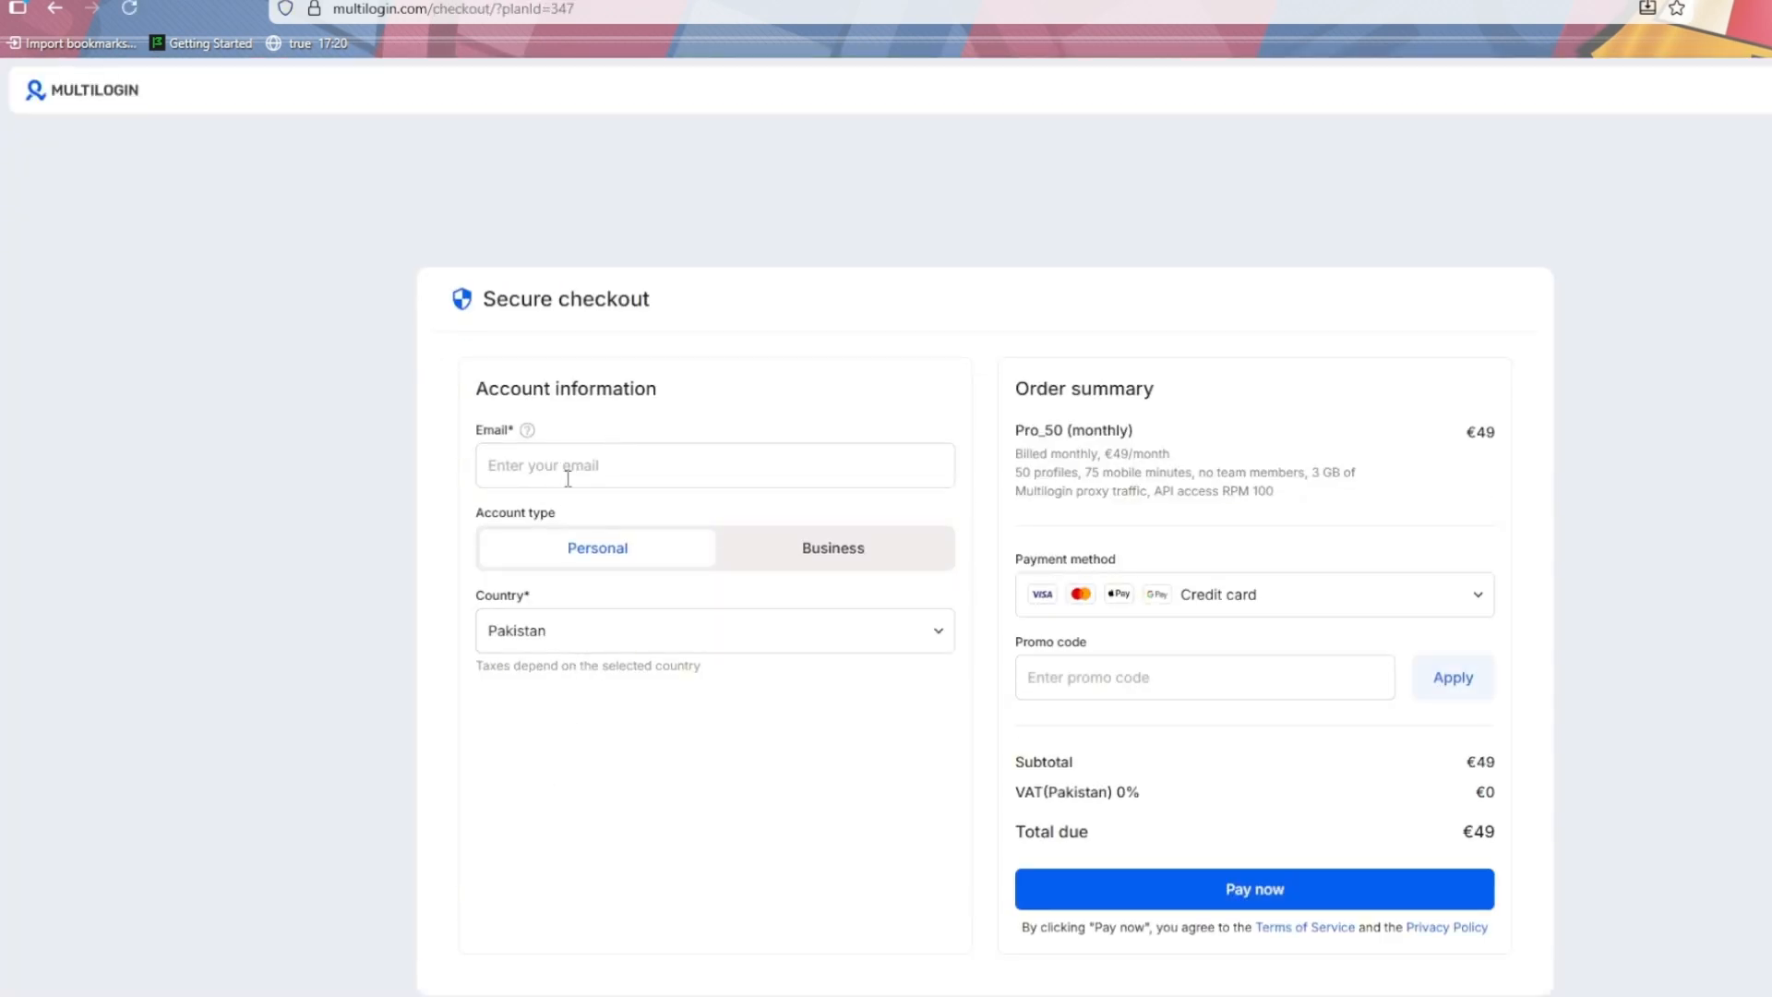
- Enter the buyer's e-mail address and keep the account type as Personal
click(574, 473)
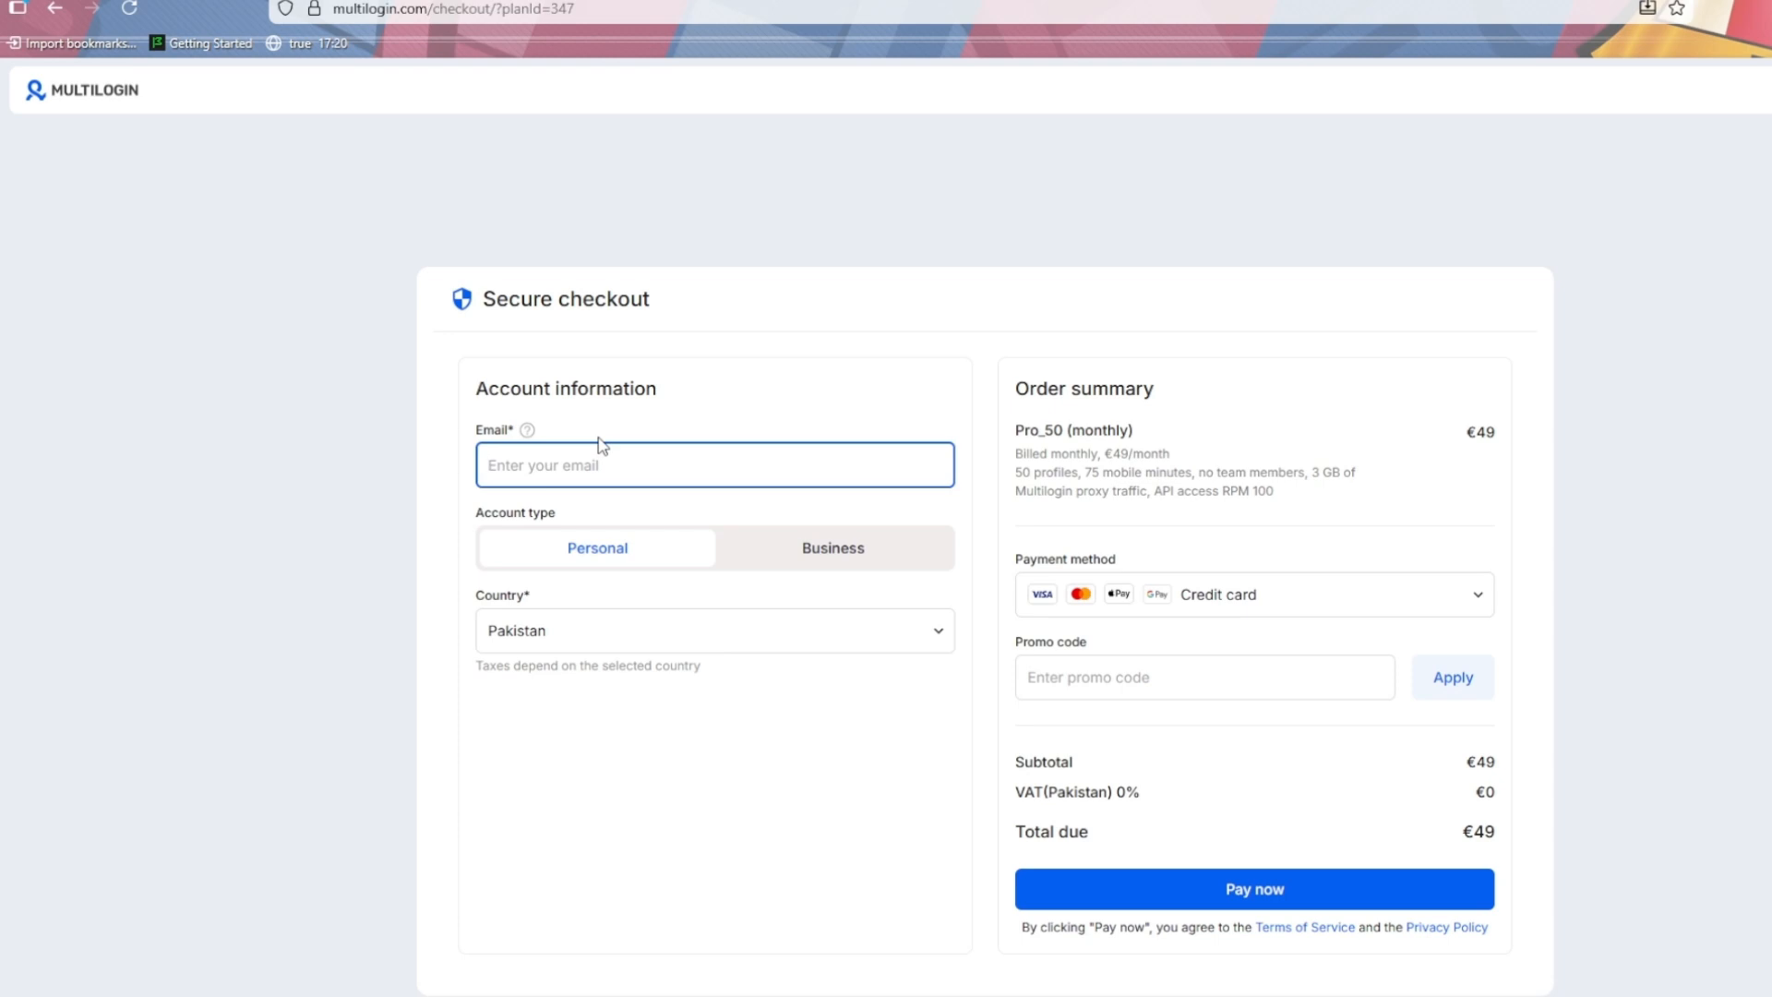
click(758, 549)
click(646, 514)
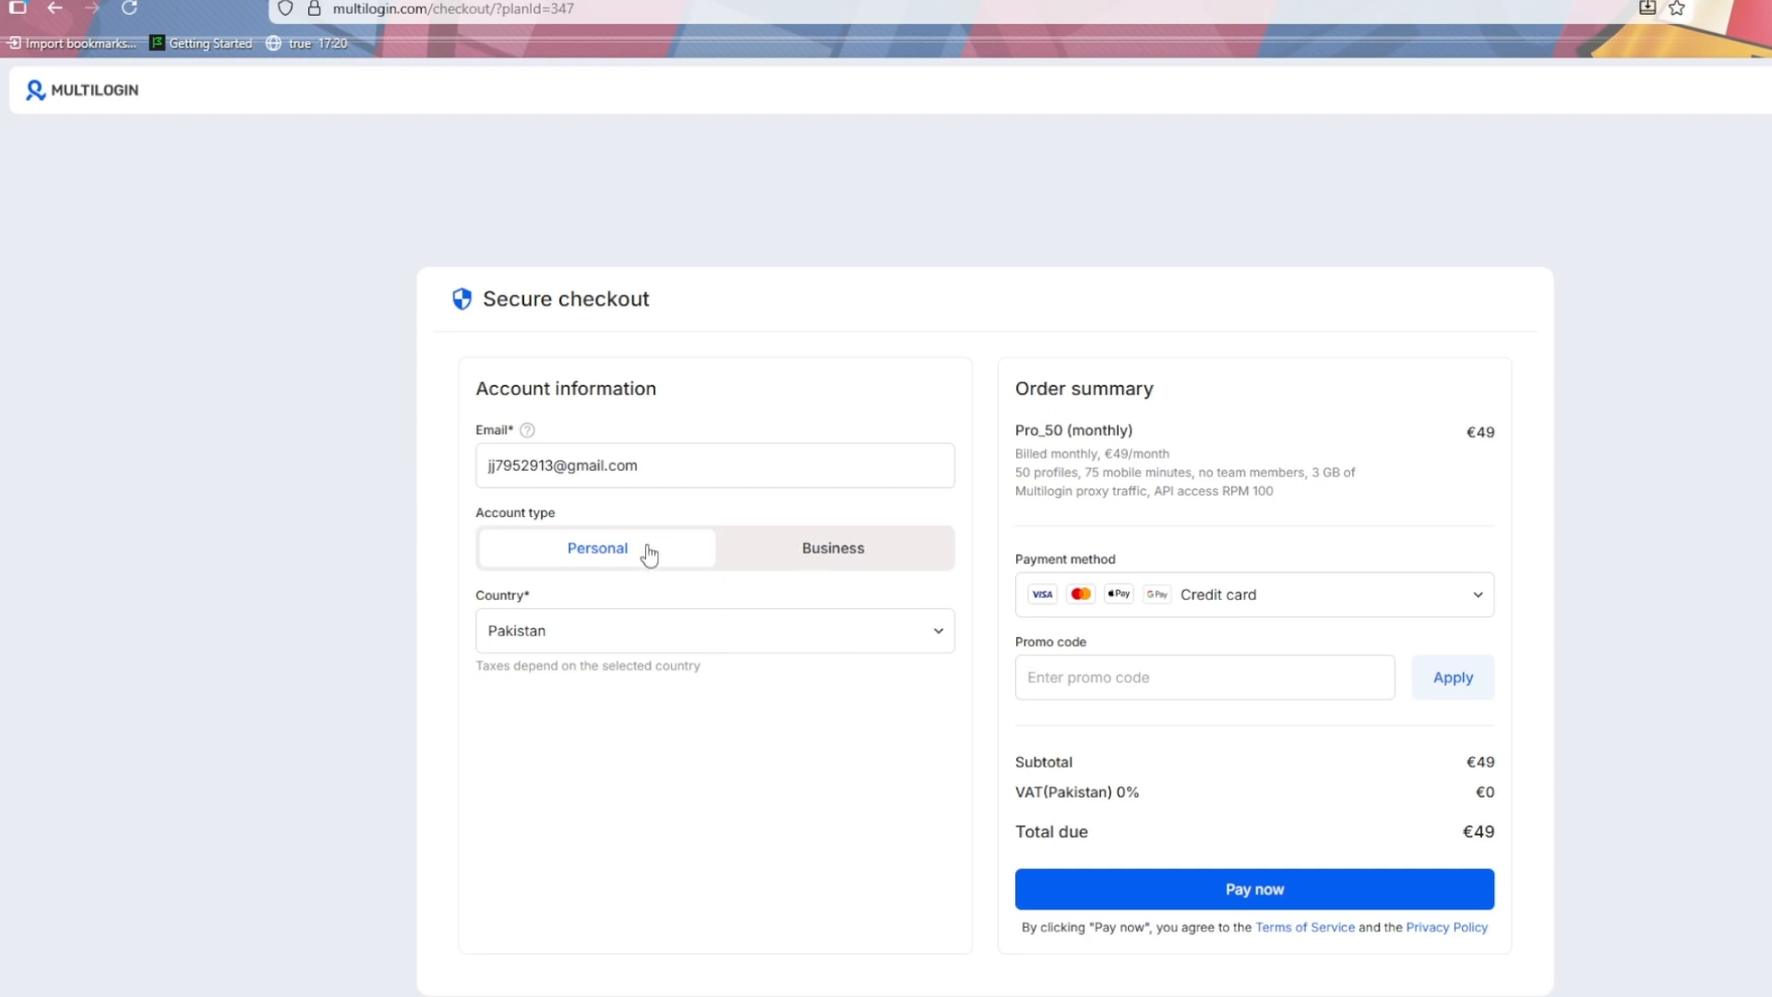
- Keep Credit card as payment and apply promo code FUSION50 to cut the €49 total
click(1203, 596)
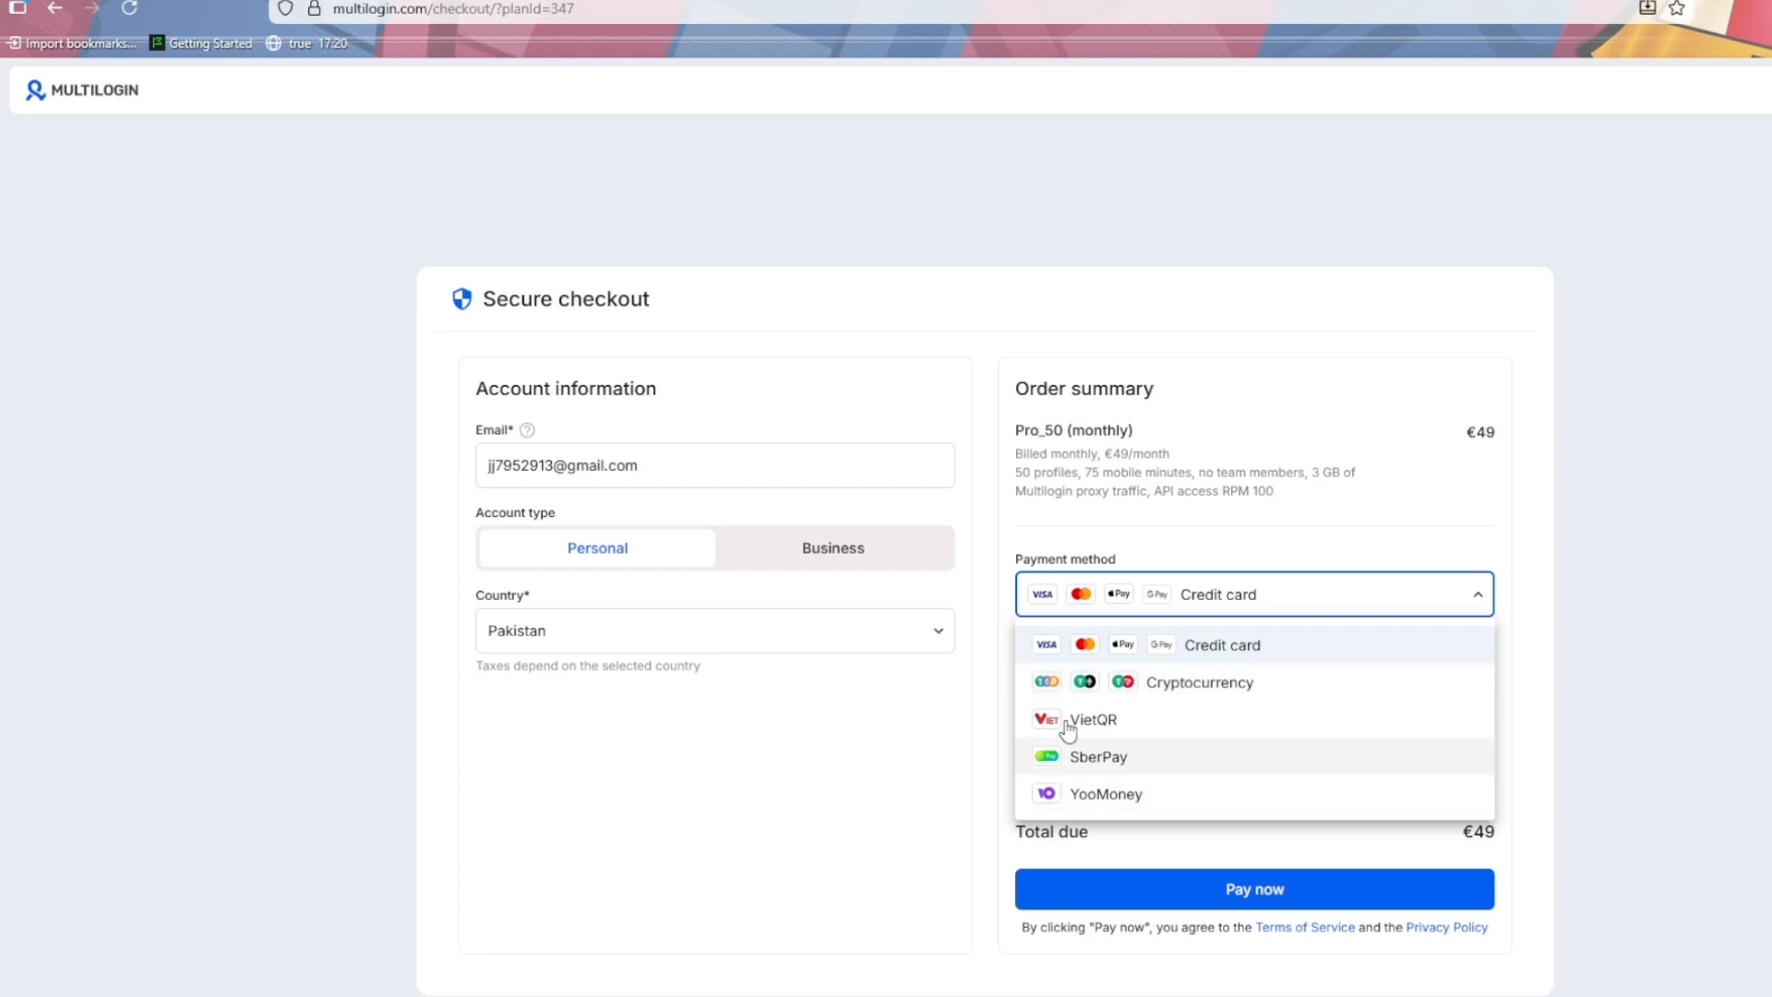
click(1456, 602)
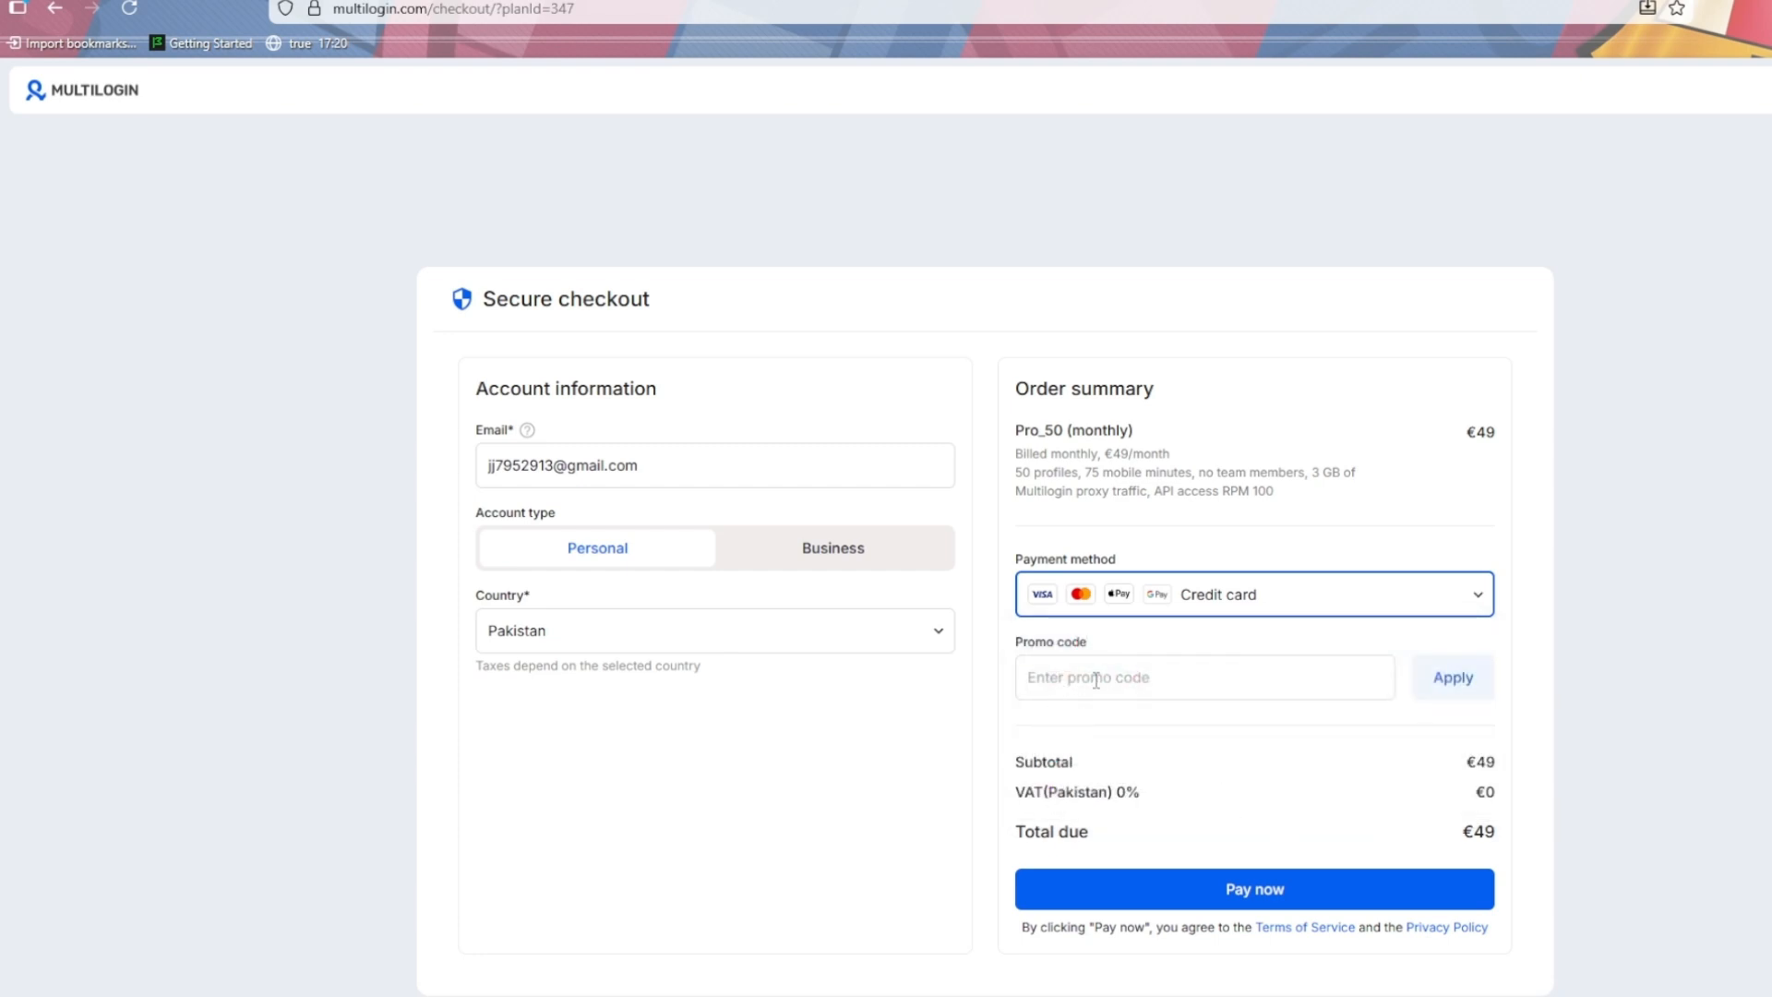
double_click(1512, 778)
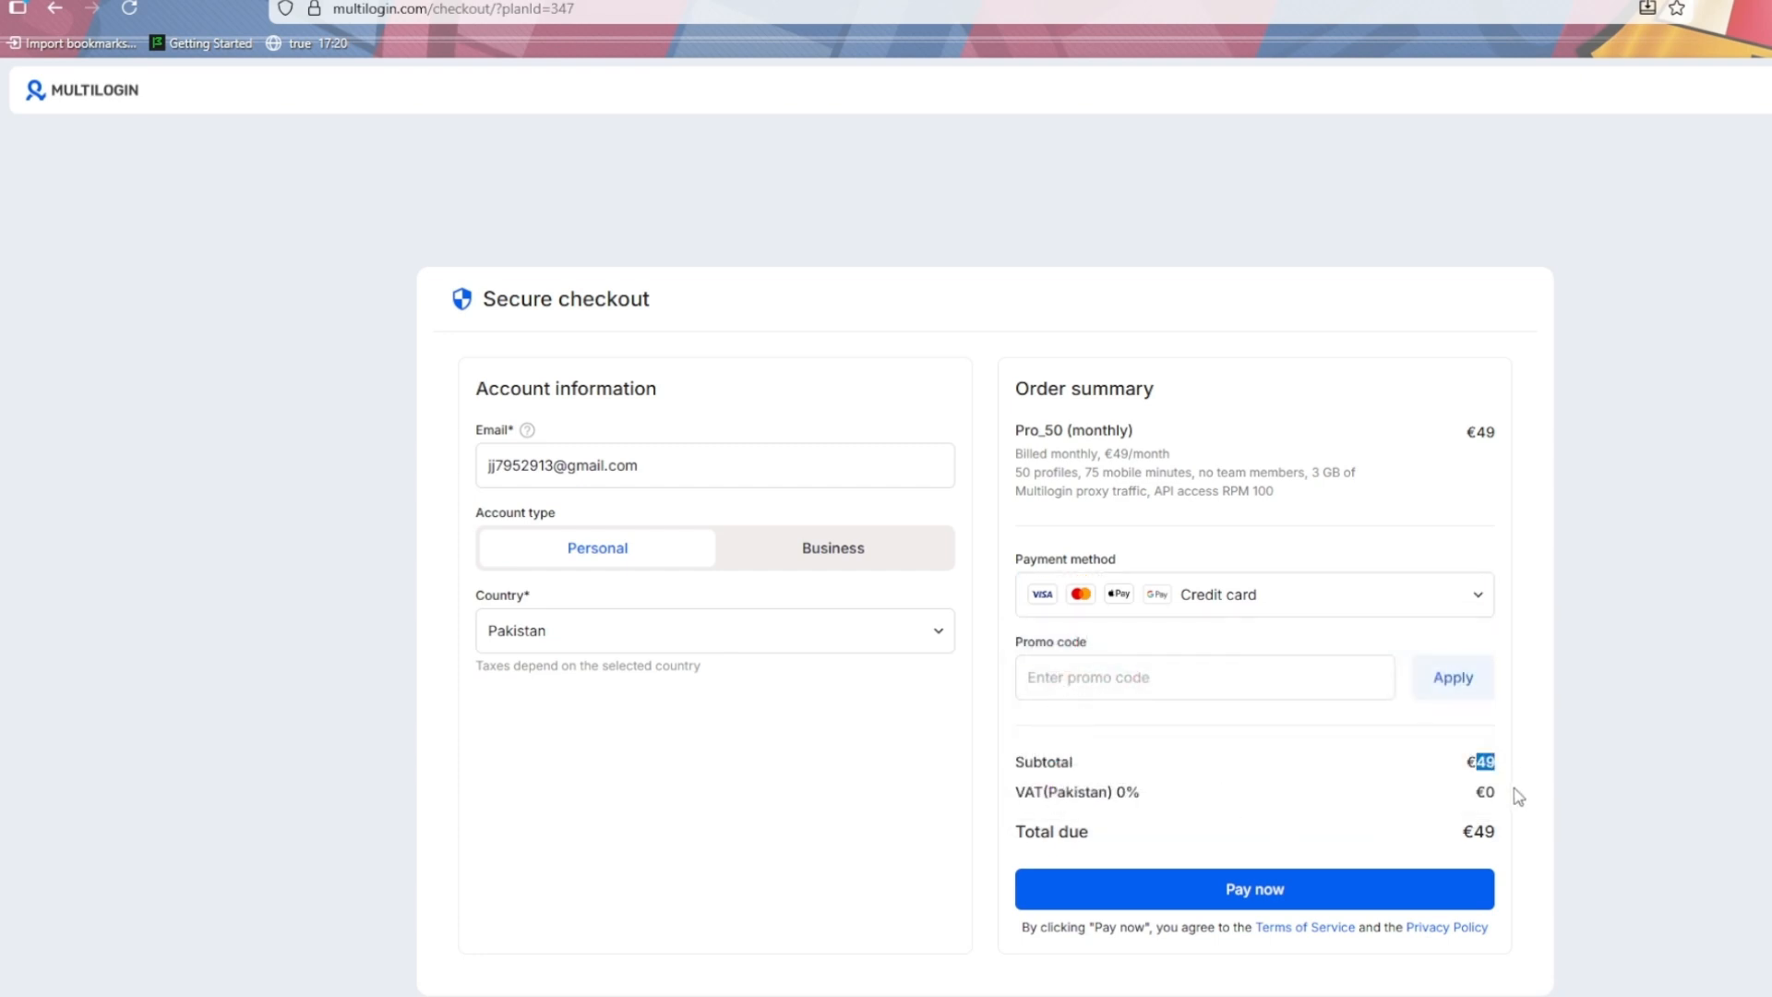
click(1134, 680)
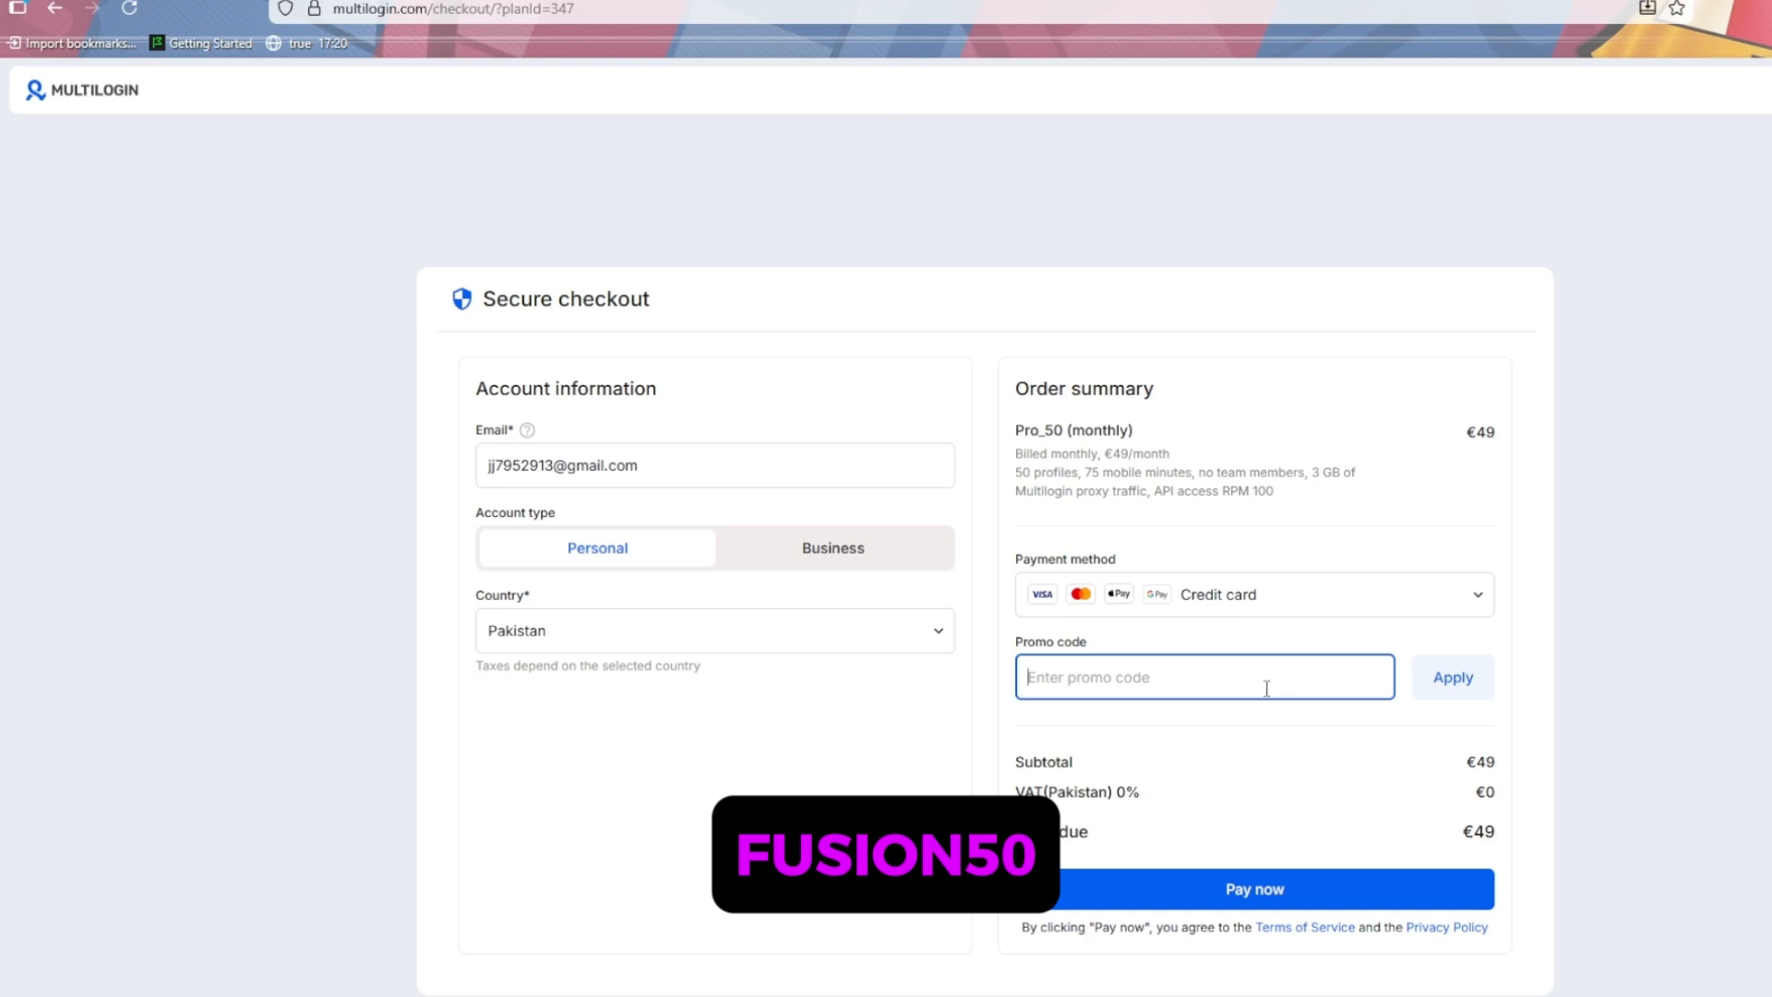
text(FUSION50)
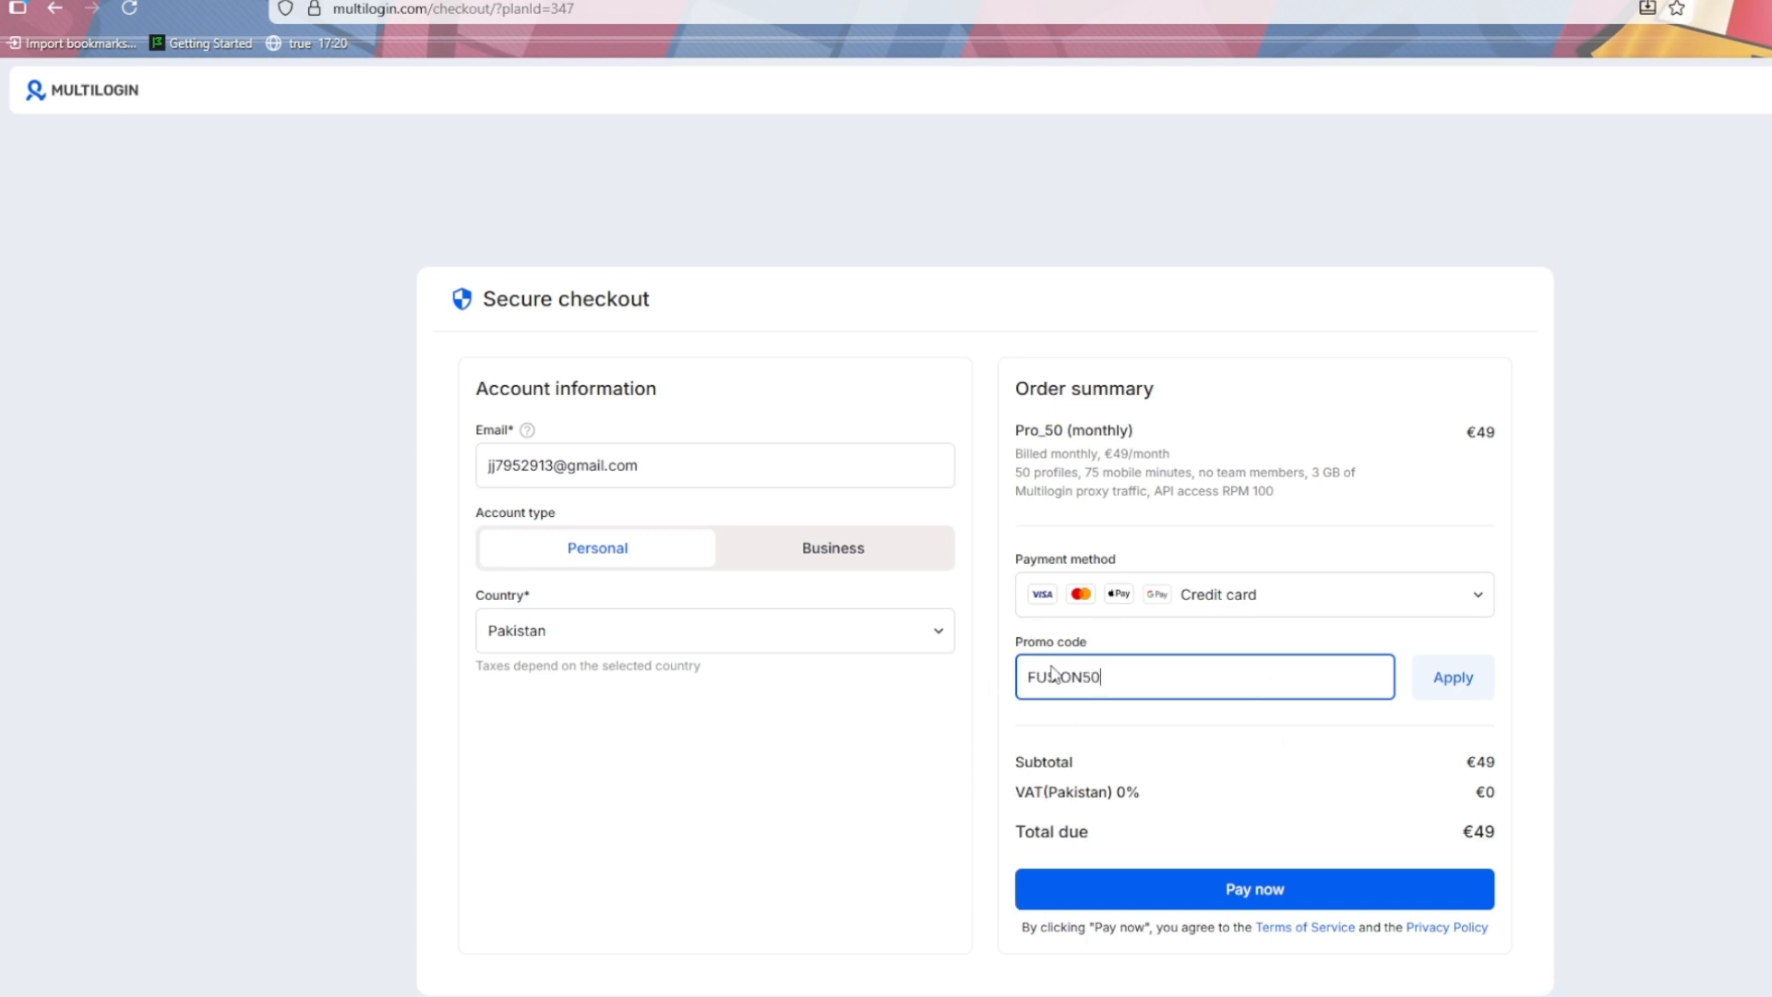
click(1454, 684)
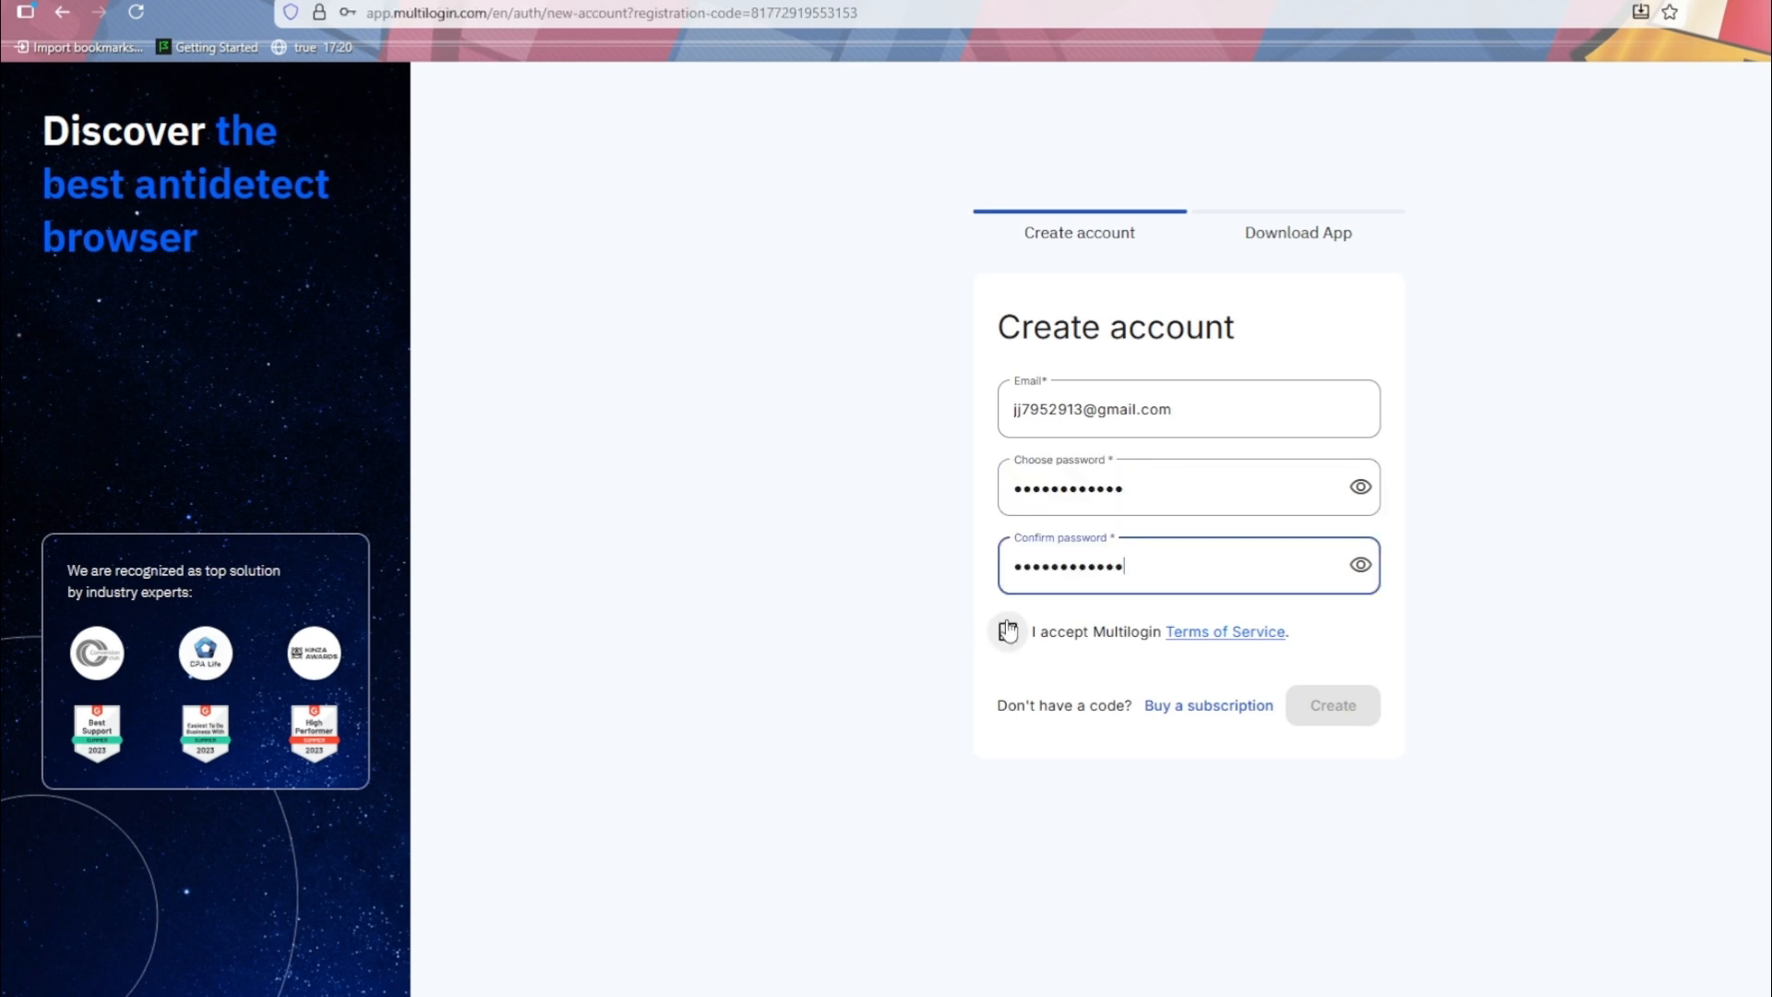
- Accept the Terms of Service and create the Multilogin account
click(1255, 644)
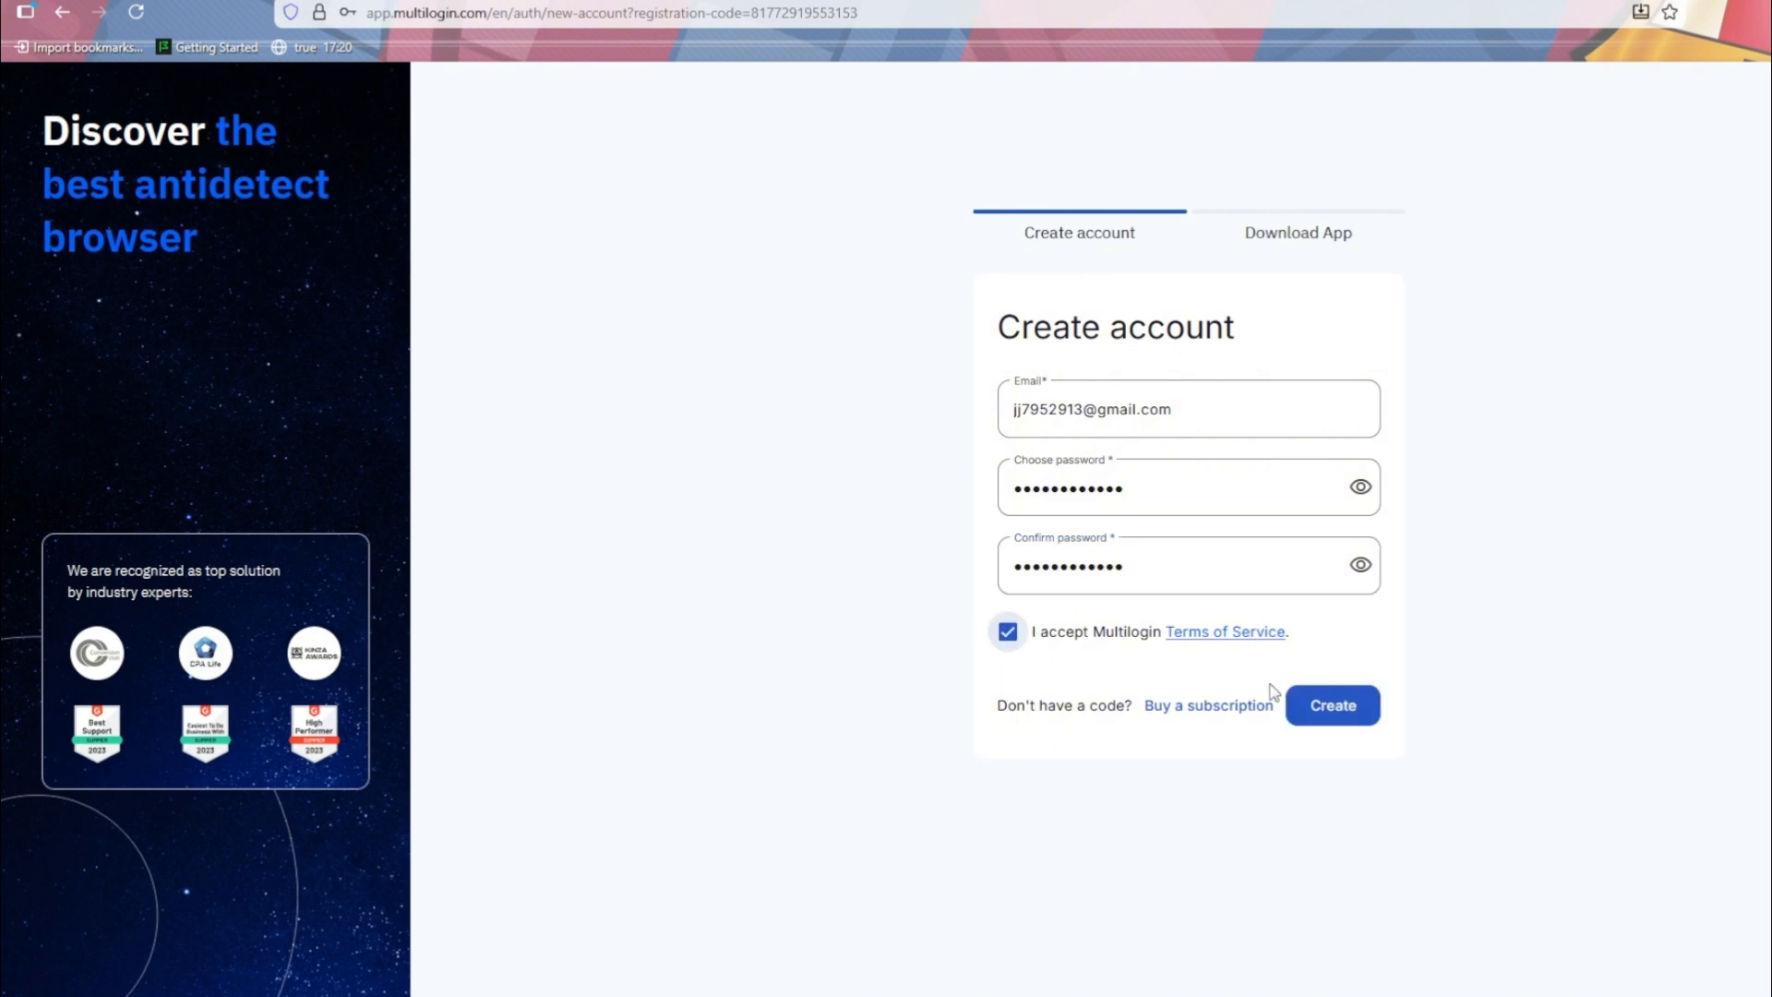
click(1305, 724)
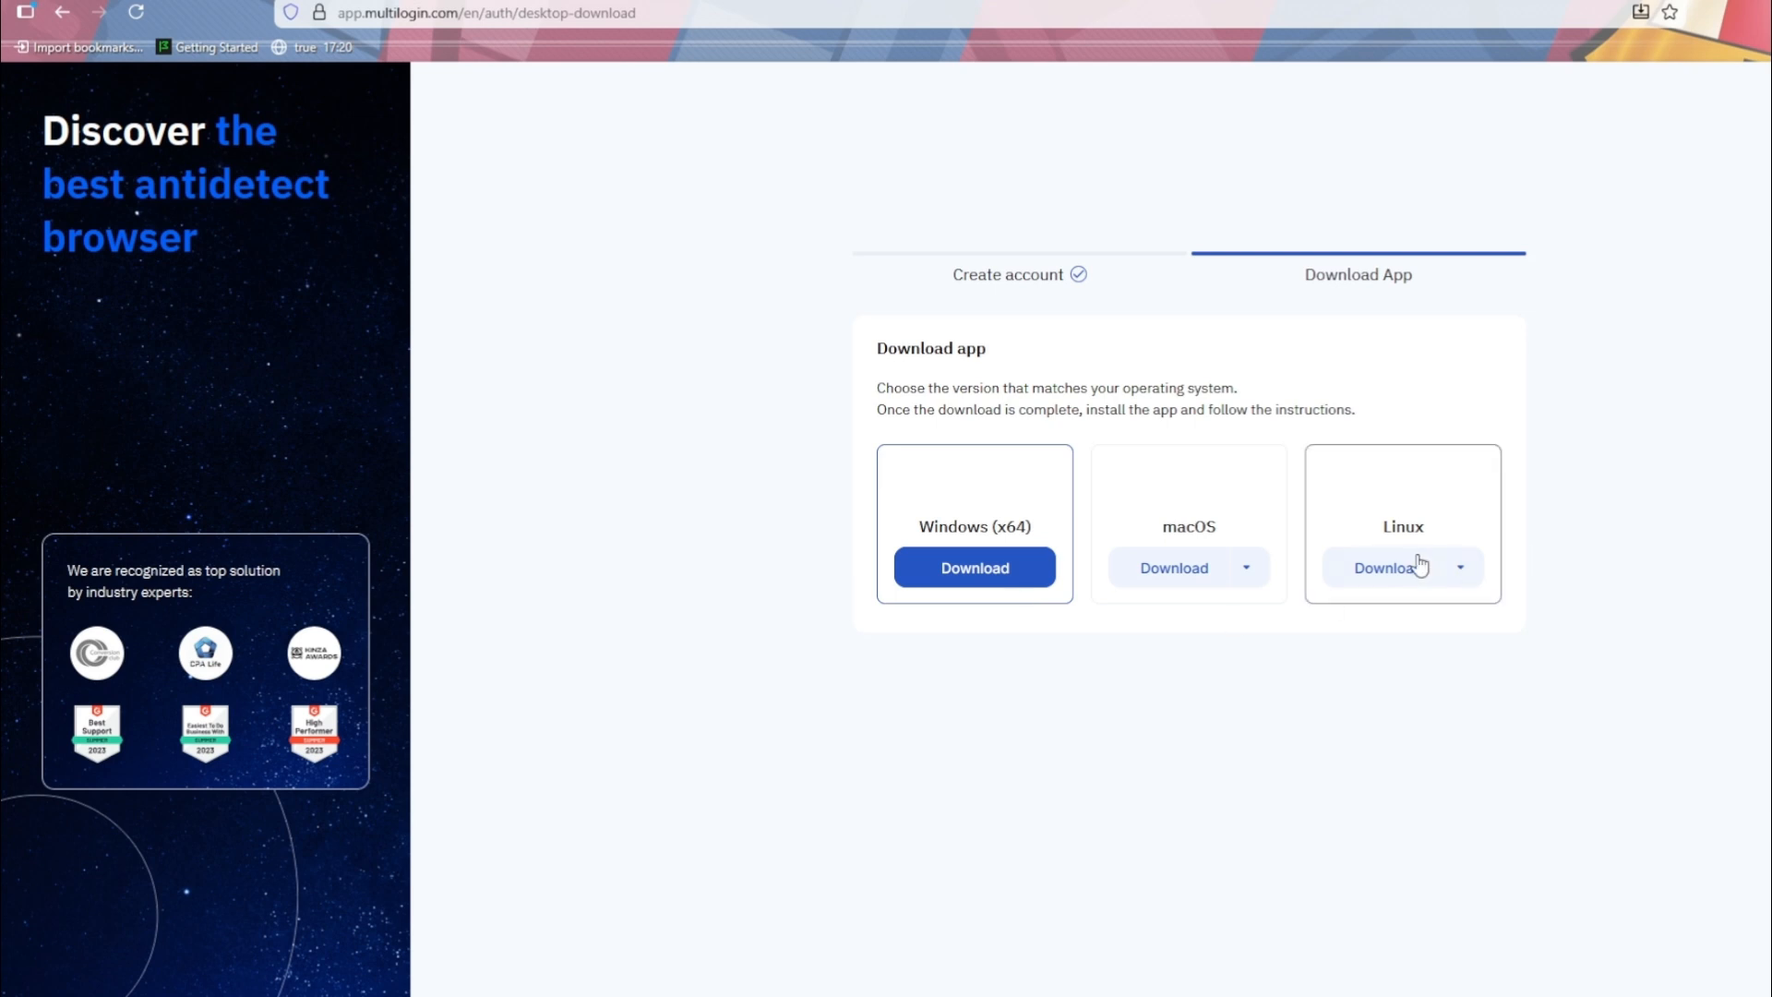
- Download the Windows (x64) version of the Multilogin app
click(1198, 491)
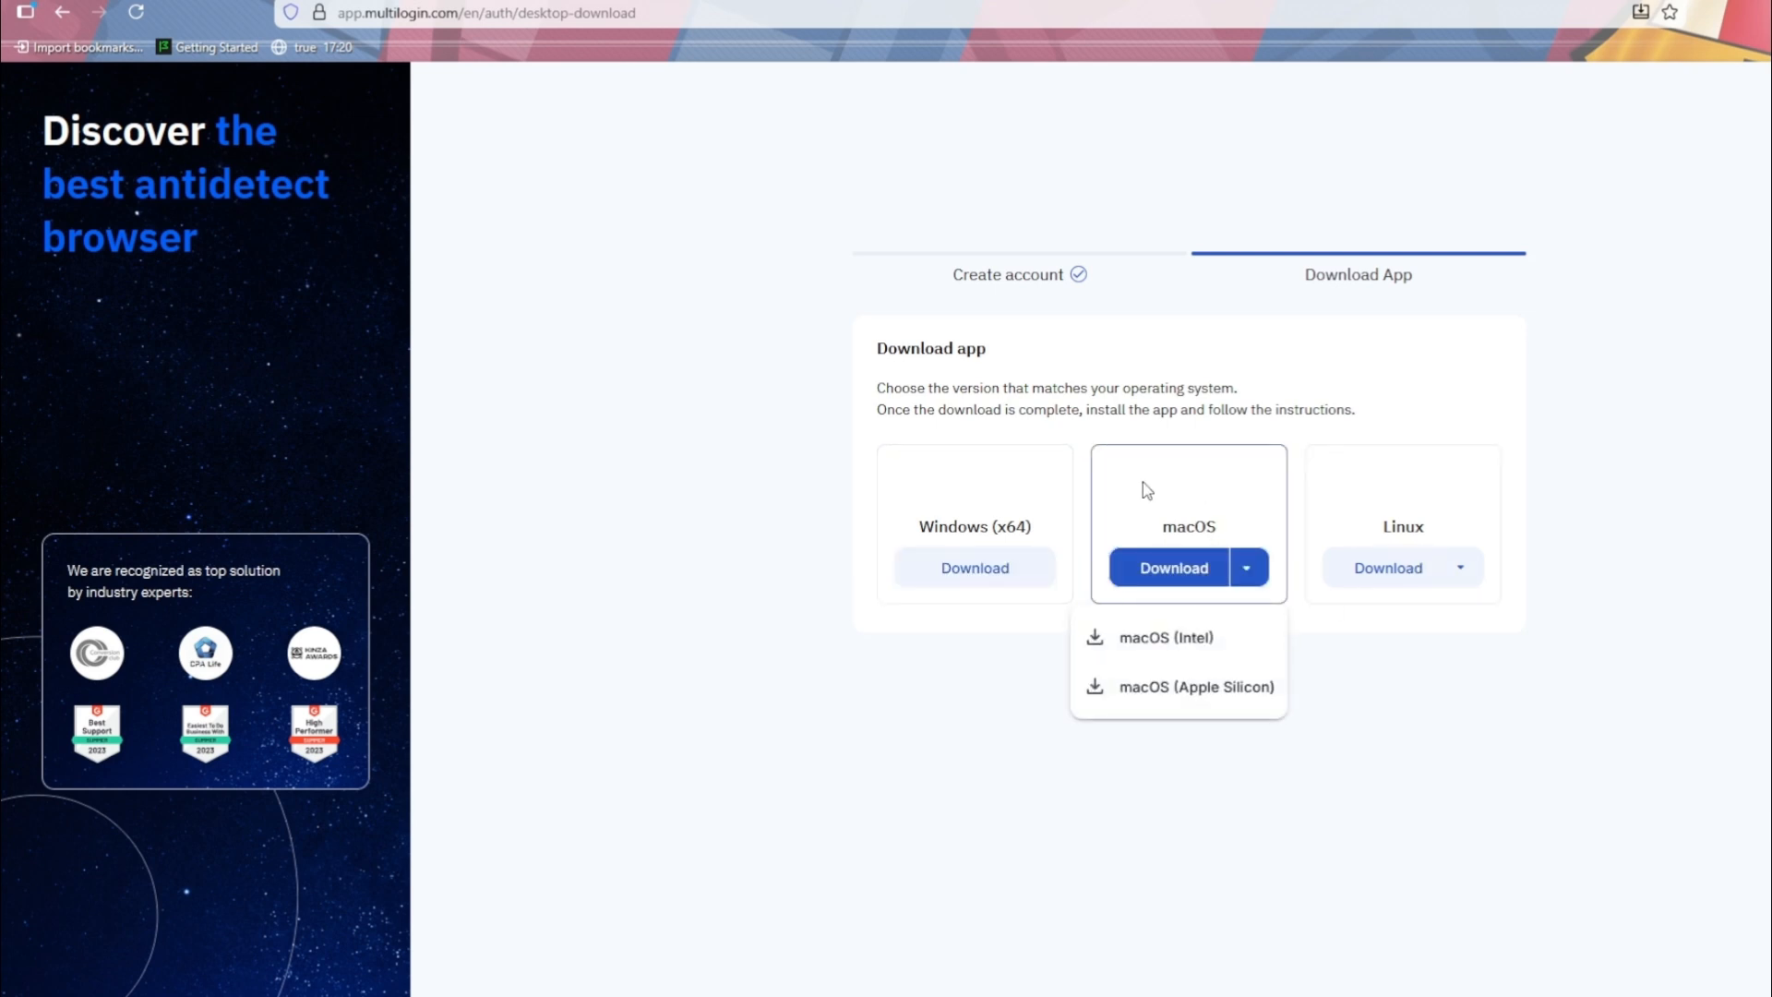
click(999, 576)
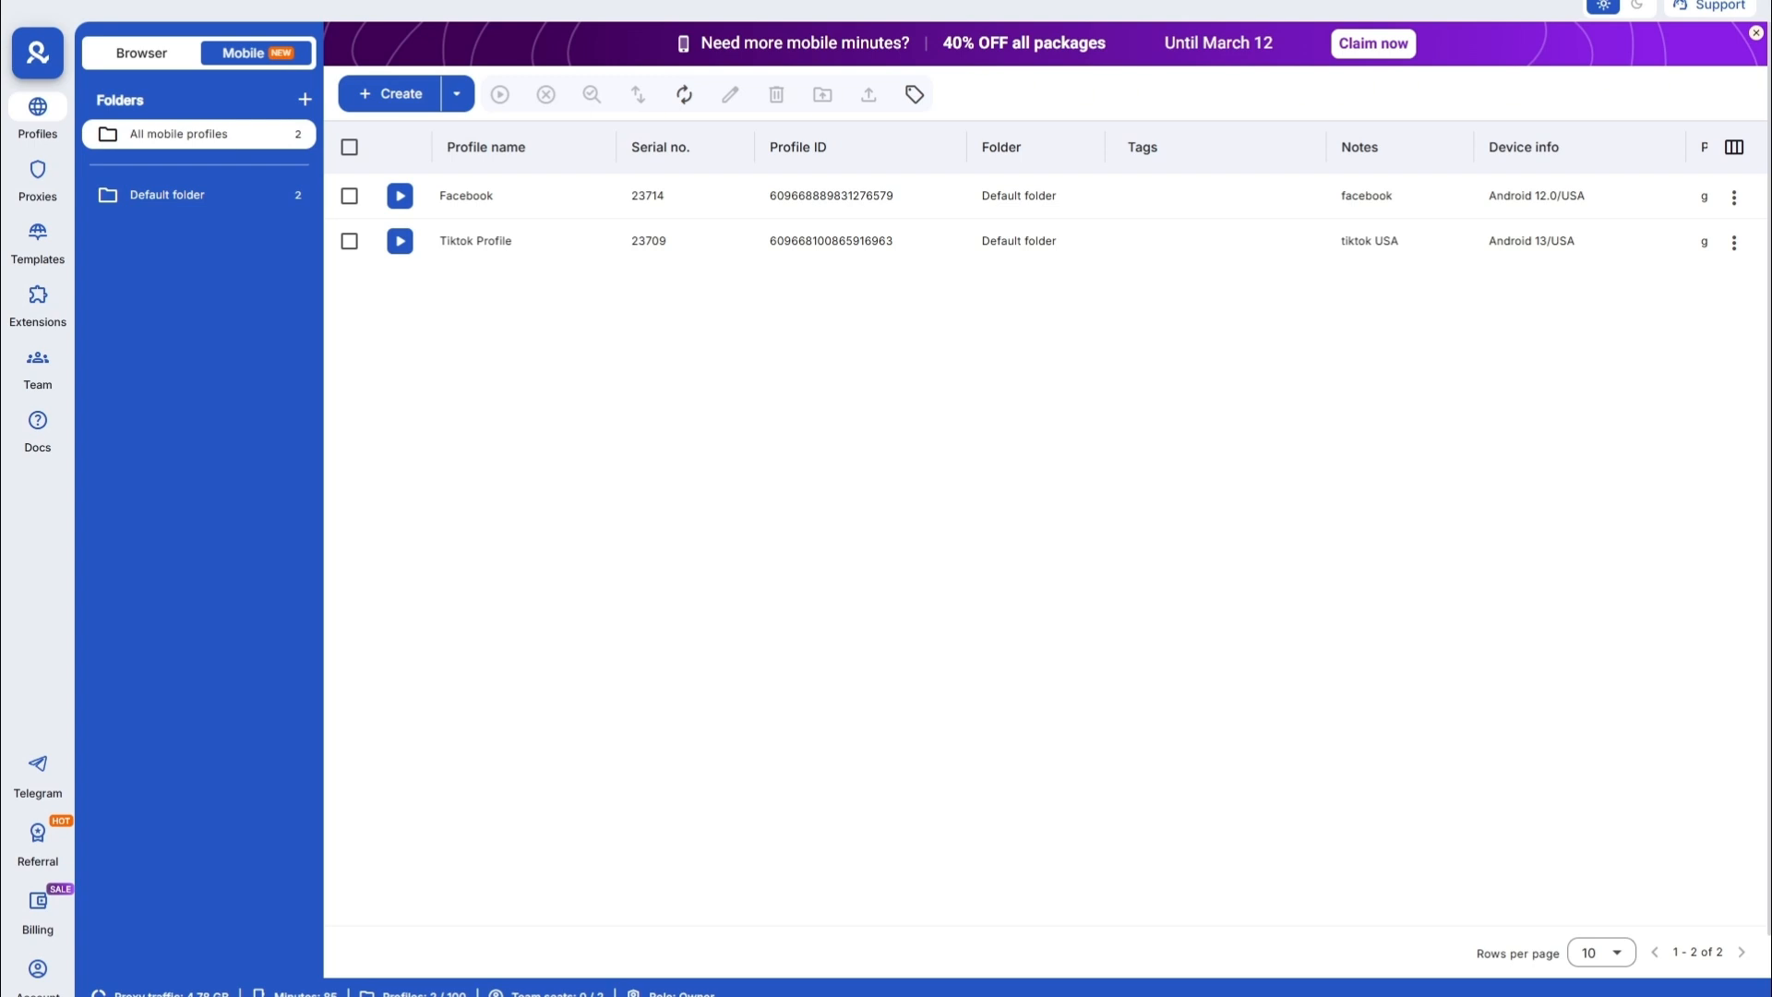
- Start a new mobile profile from the Mobile profiles list and select its default name for replacement
click(152, 55)
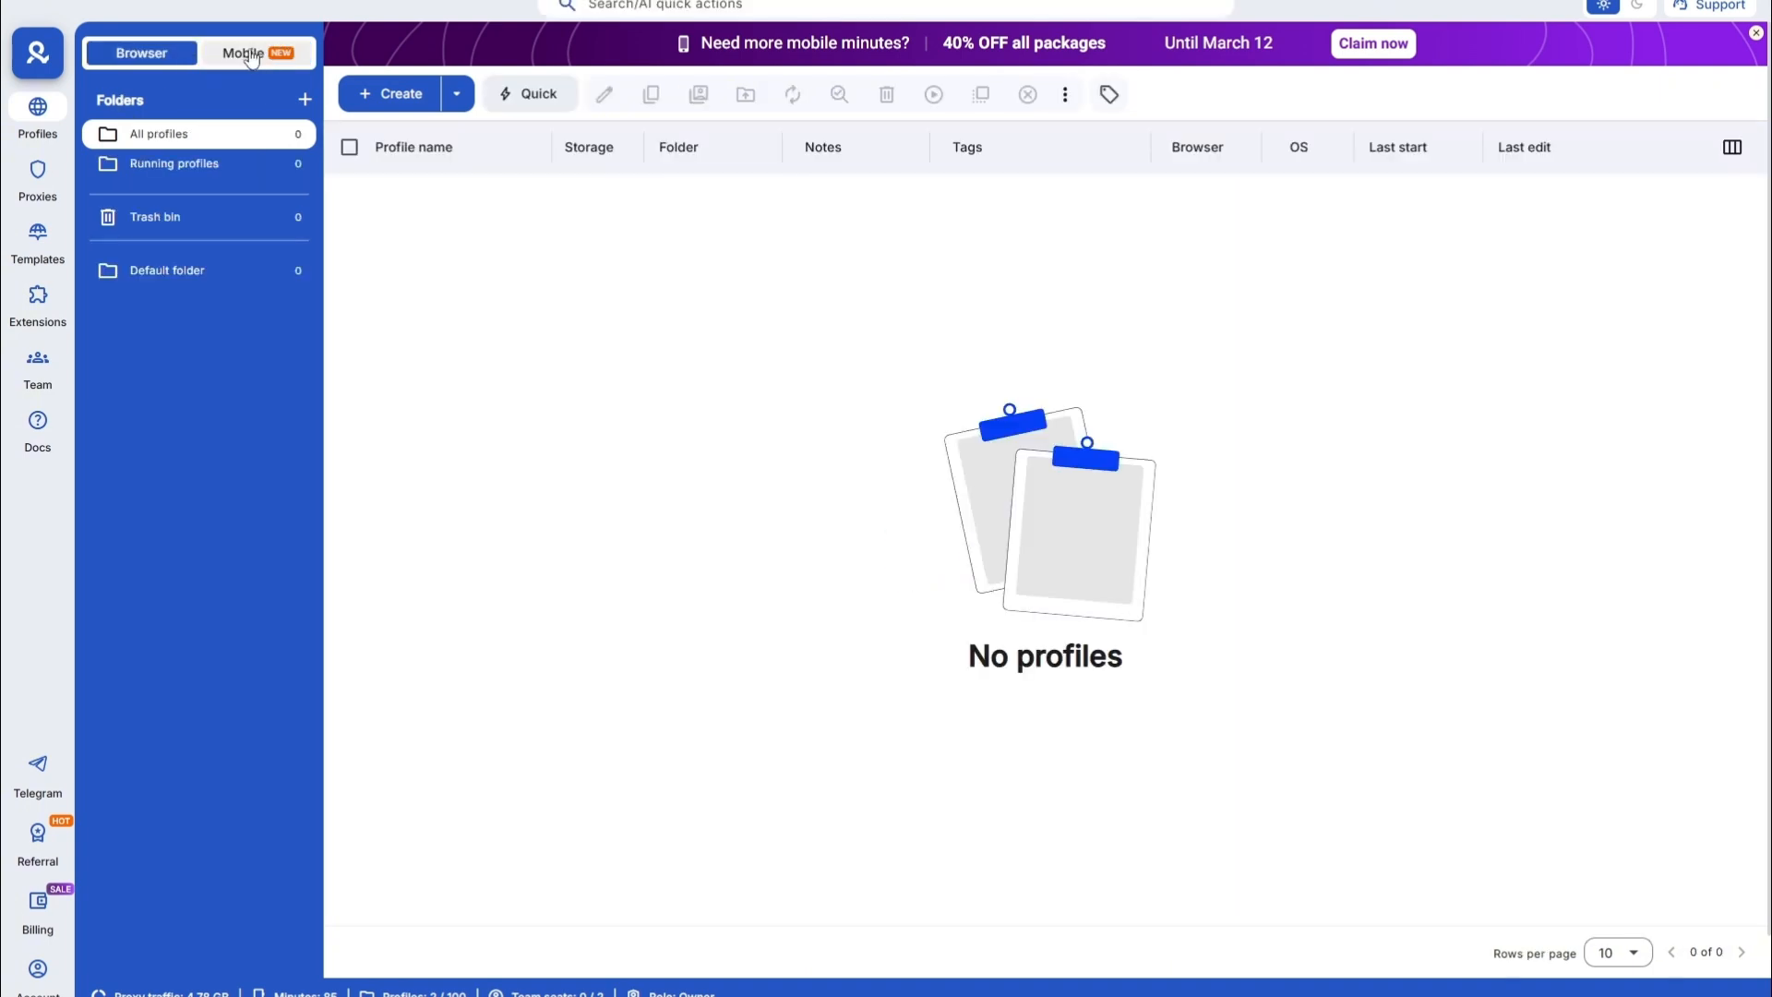
click(264, 55)
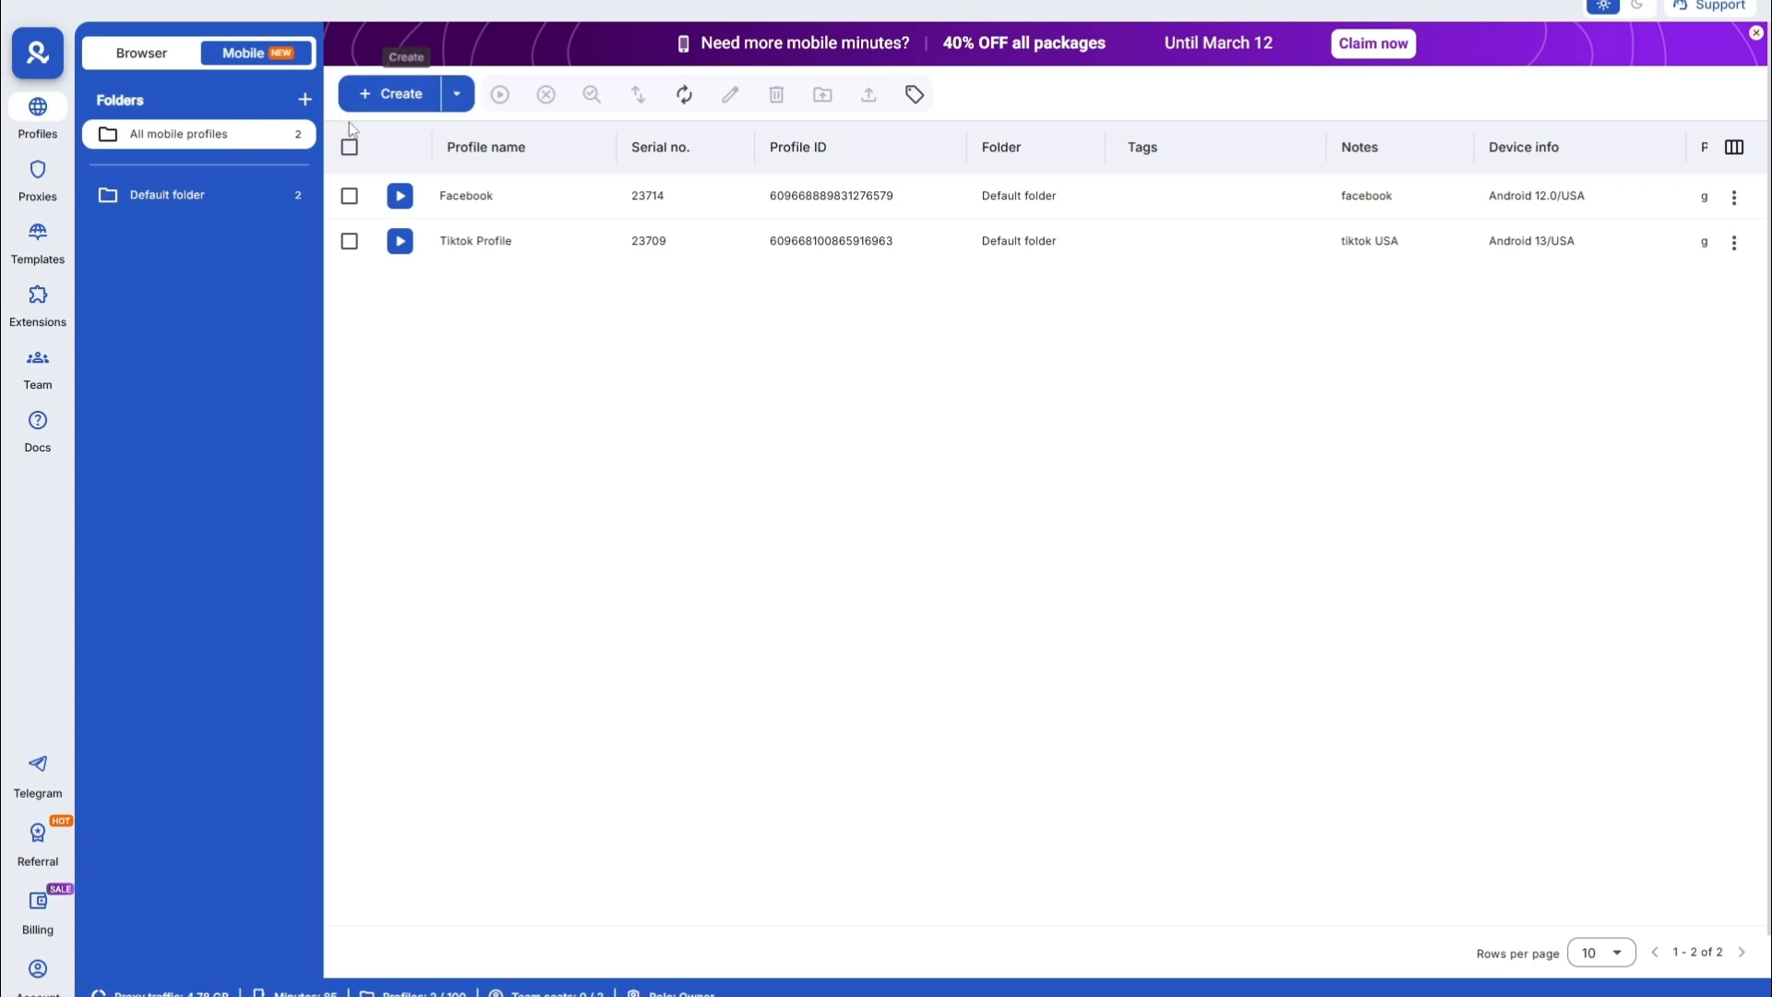
click(388, 96)
scroll(443, 393, down, 5)
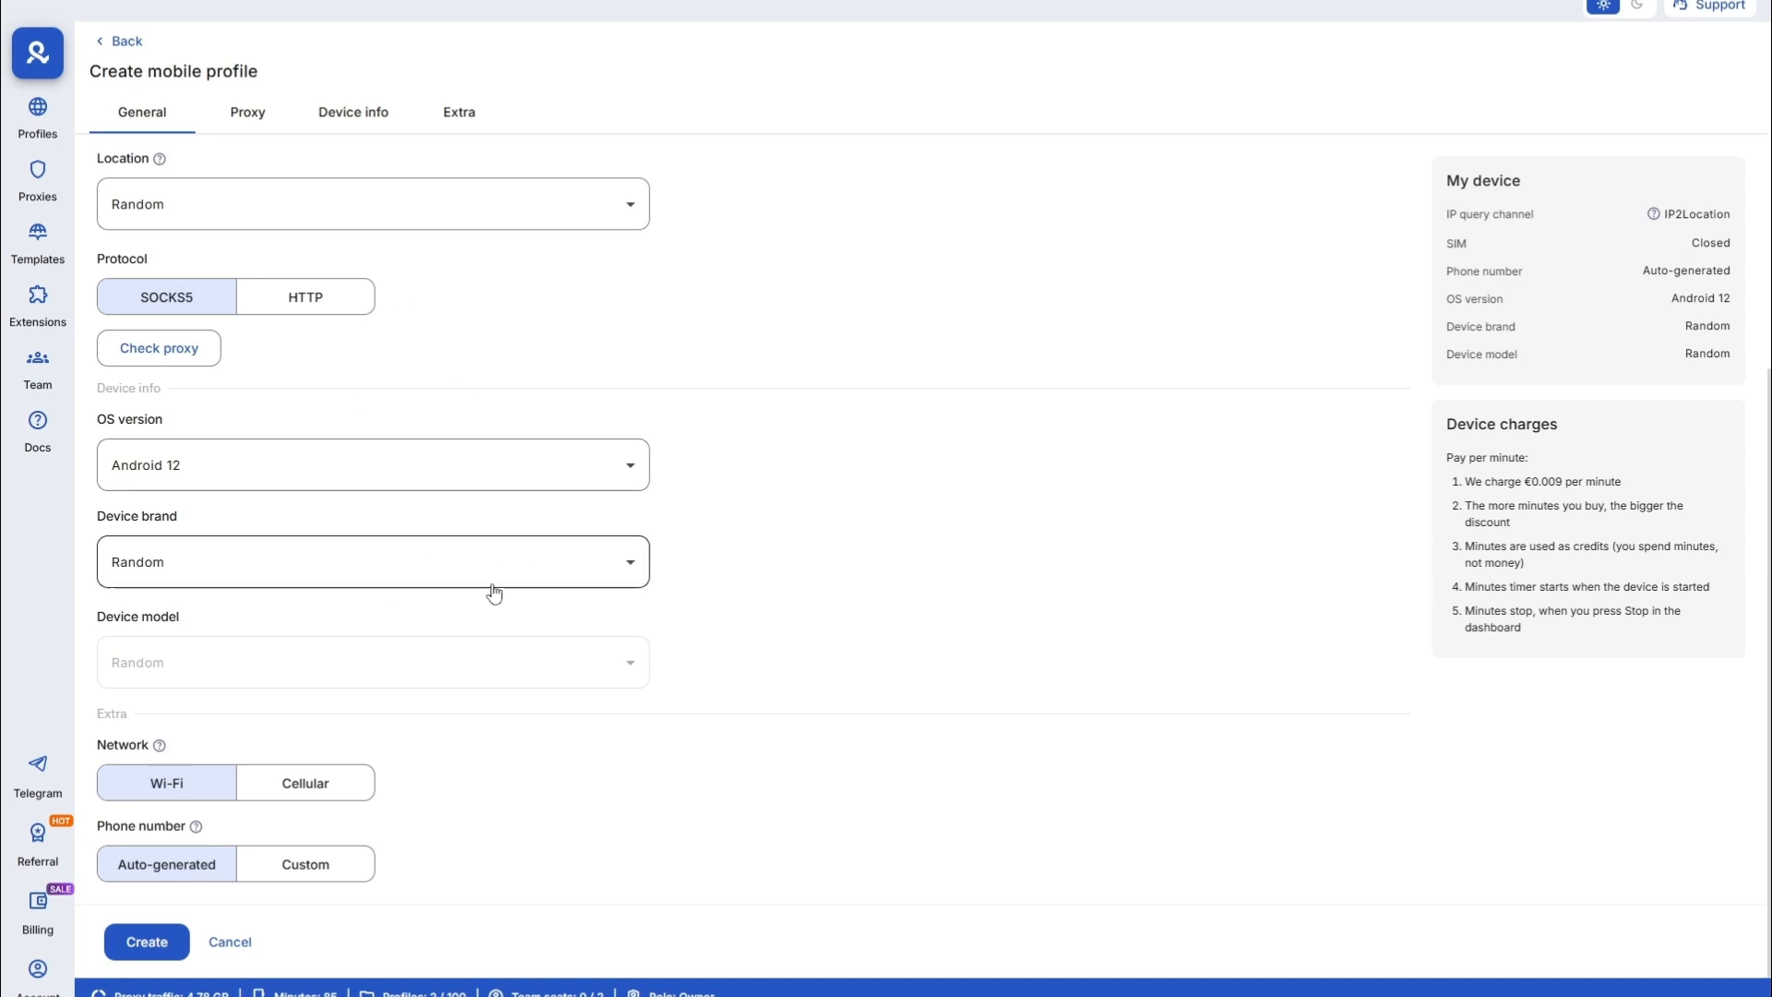
scroll(415, 573, up, 4)
scroll(326, 555, up, 2)
mouse_move(269, 217)
mouse_down()
mouse_move(184, 214)
mouse_move(284, 231)
mouse_up()
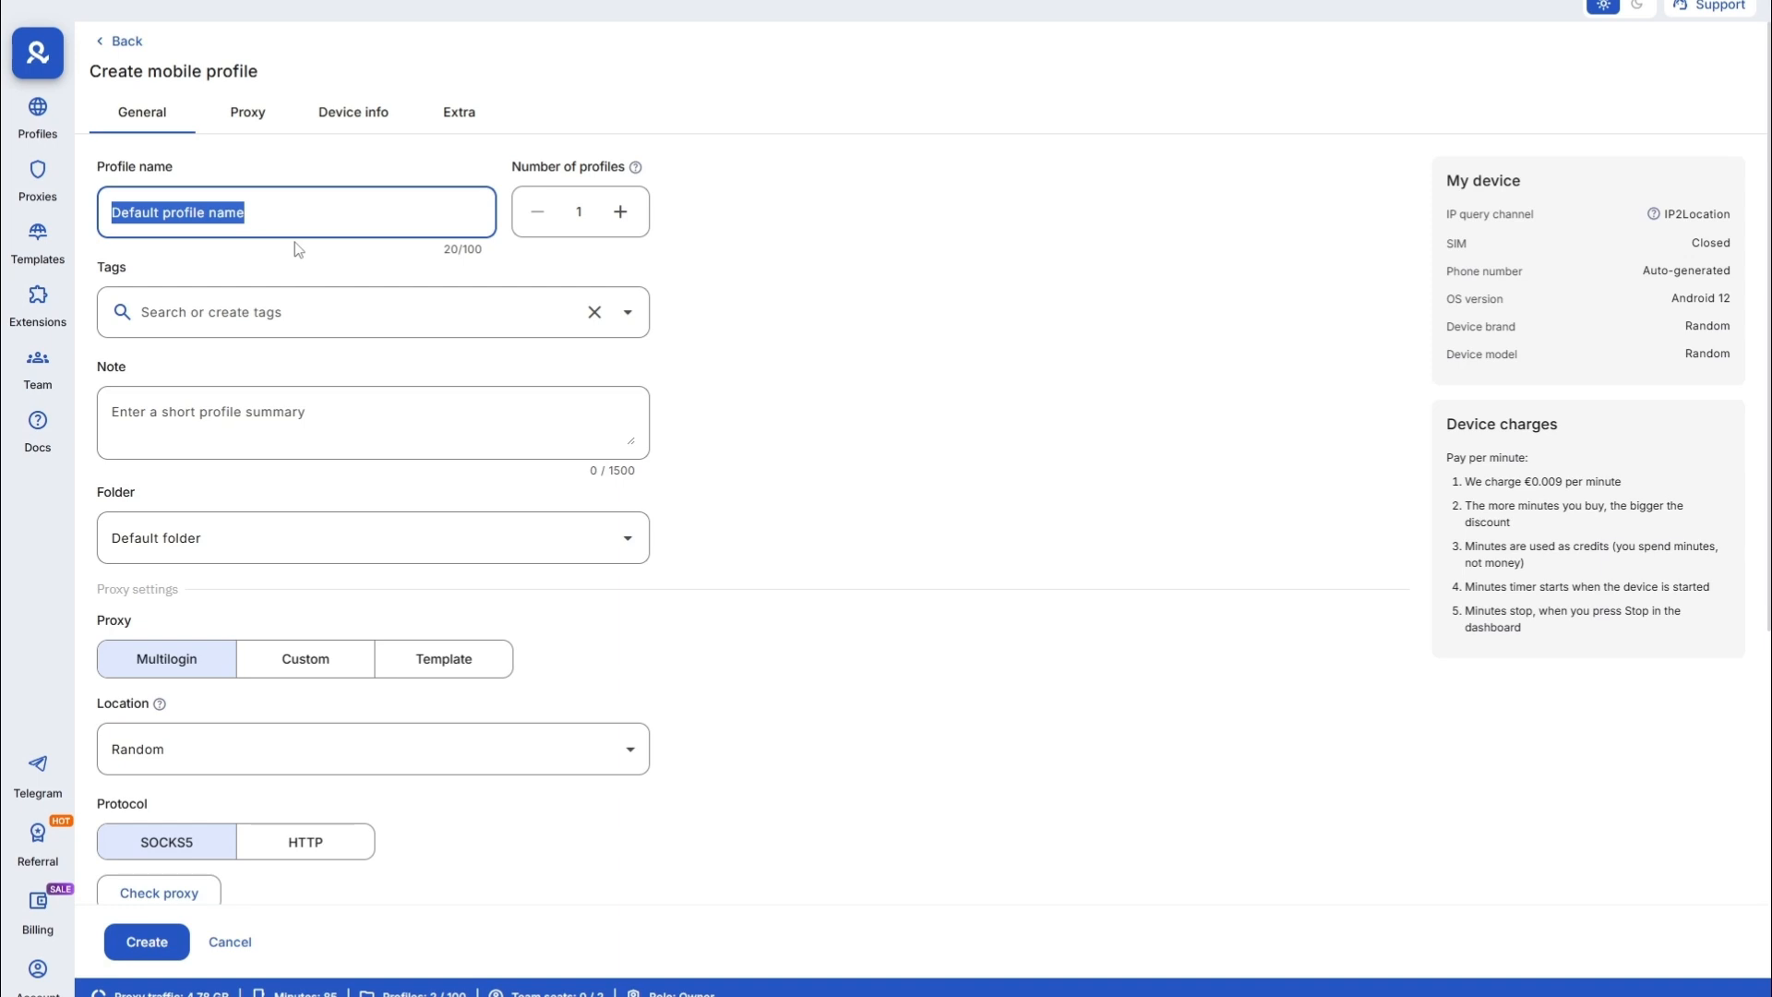
- Name the profile 'Reddit USA Profile', tag it 'Reddit USA' and add the note 'Reddit'
text(Reddit U)
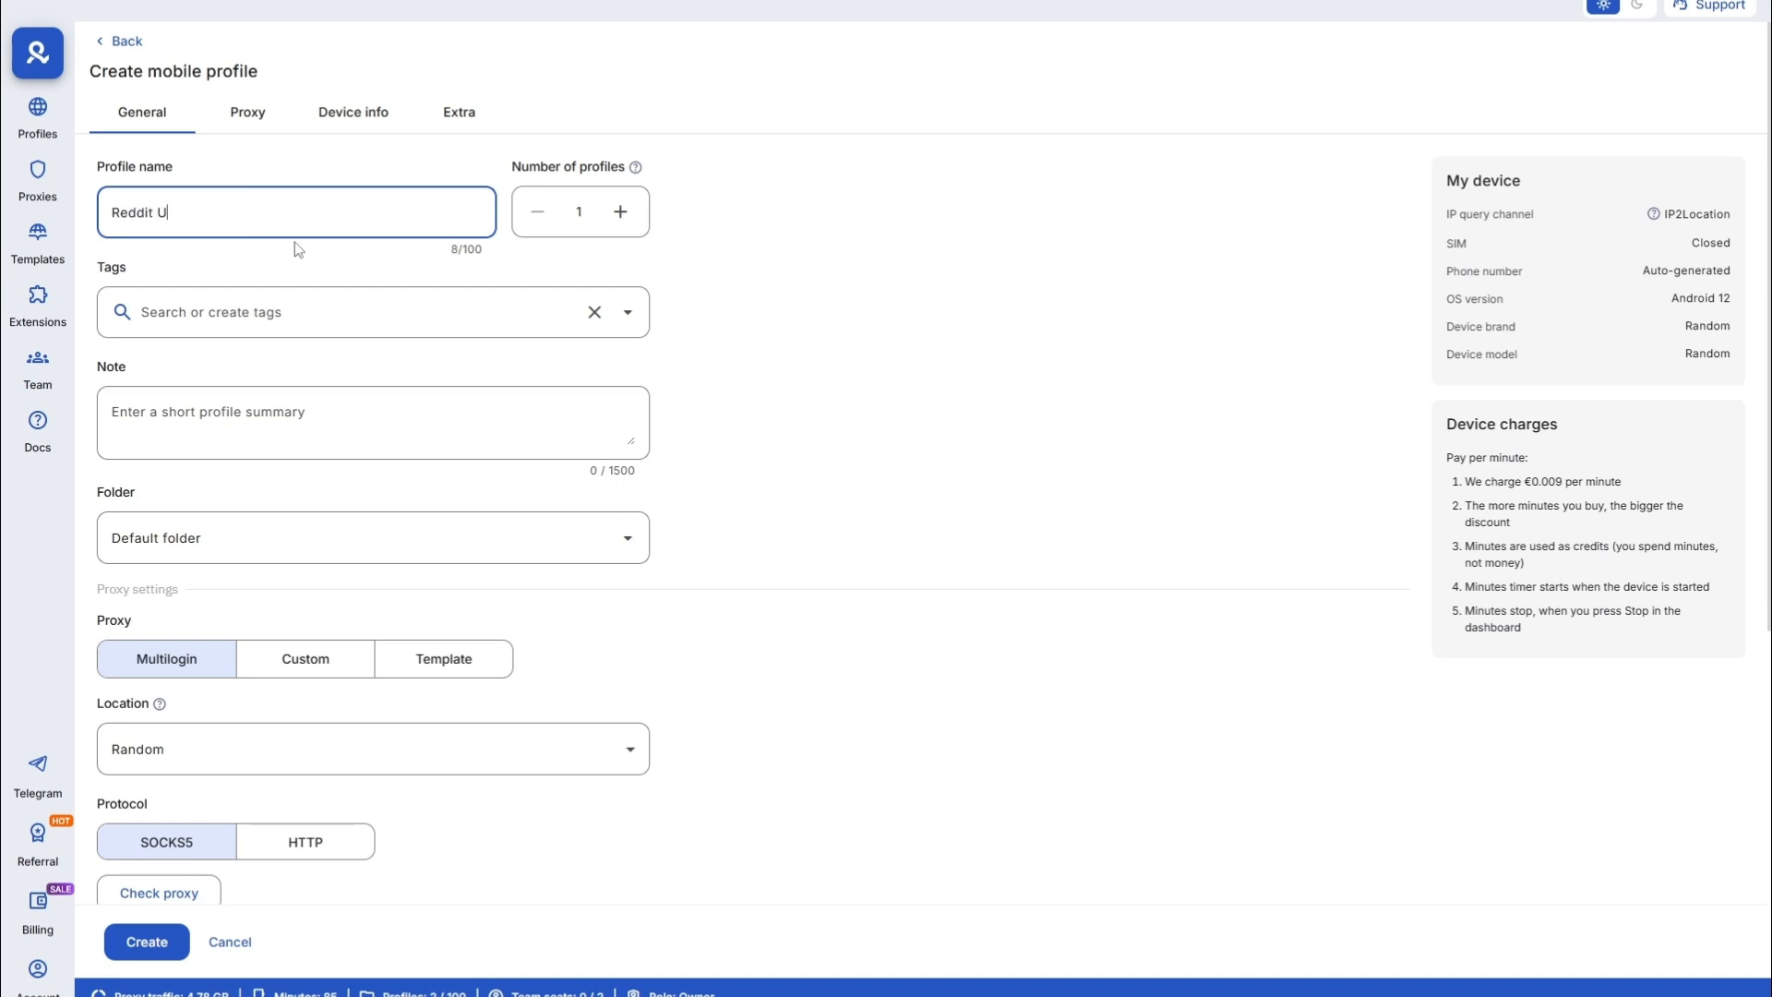
text(SA Profile)
click(286, 319)
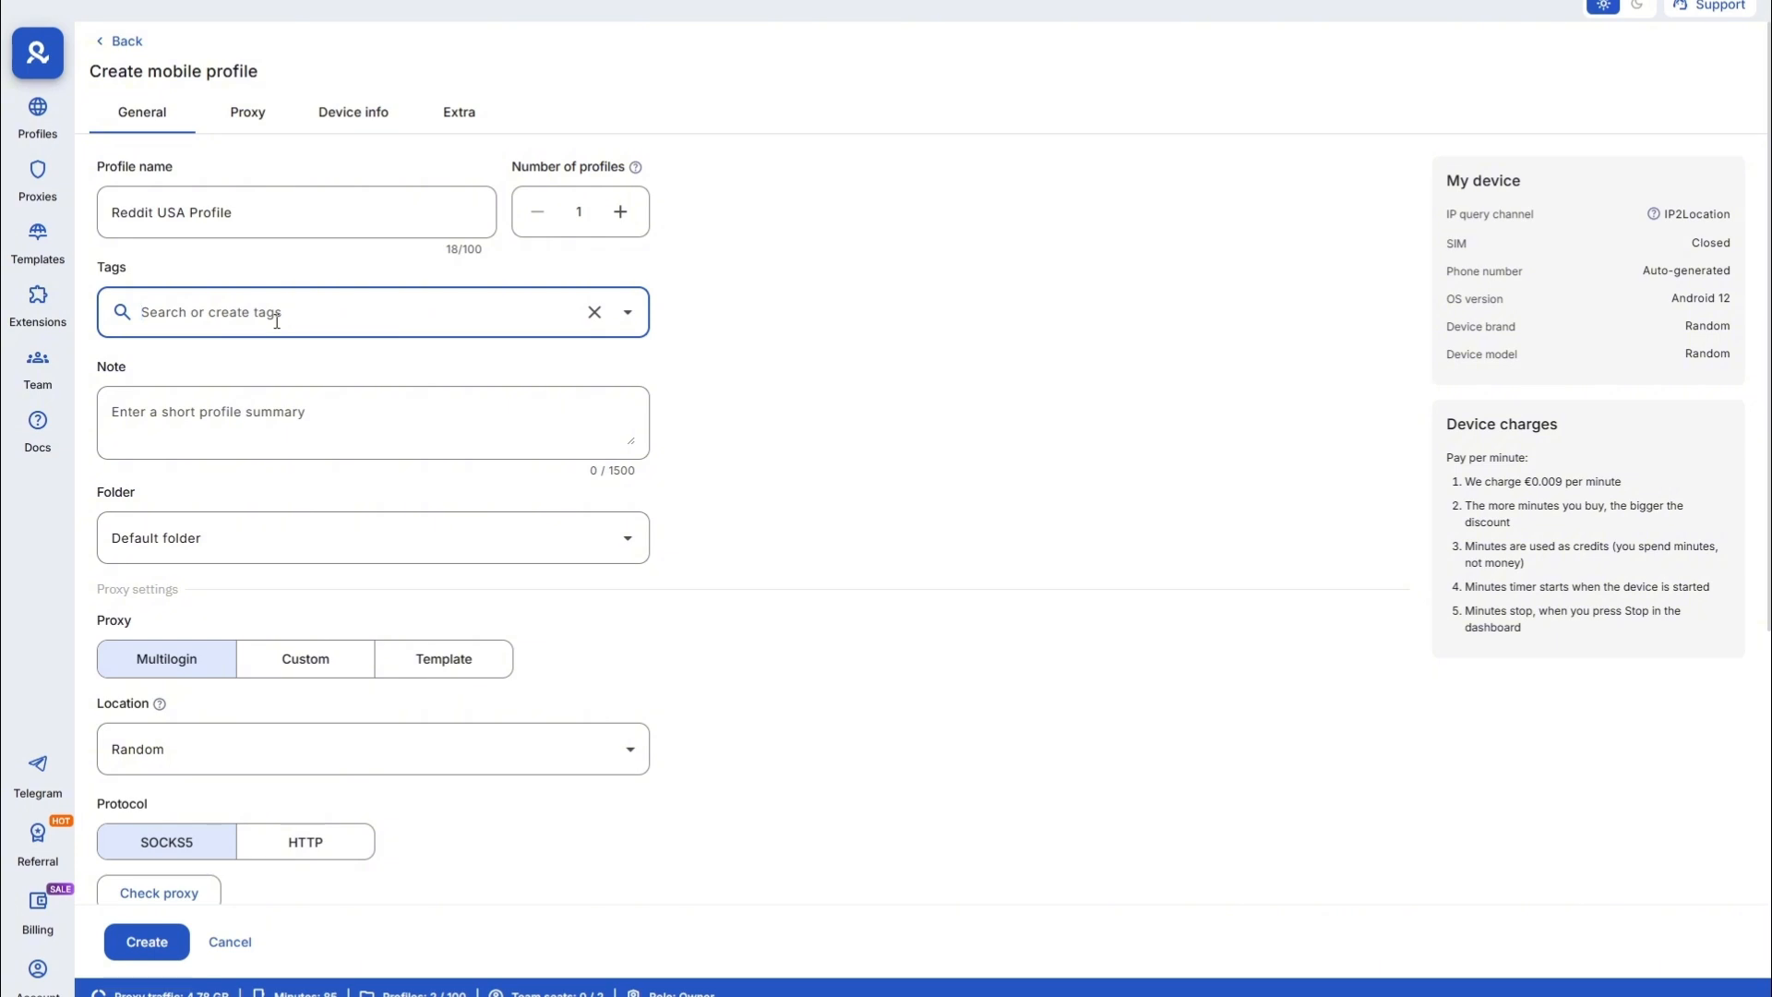
text(Reddit)
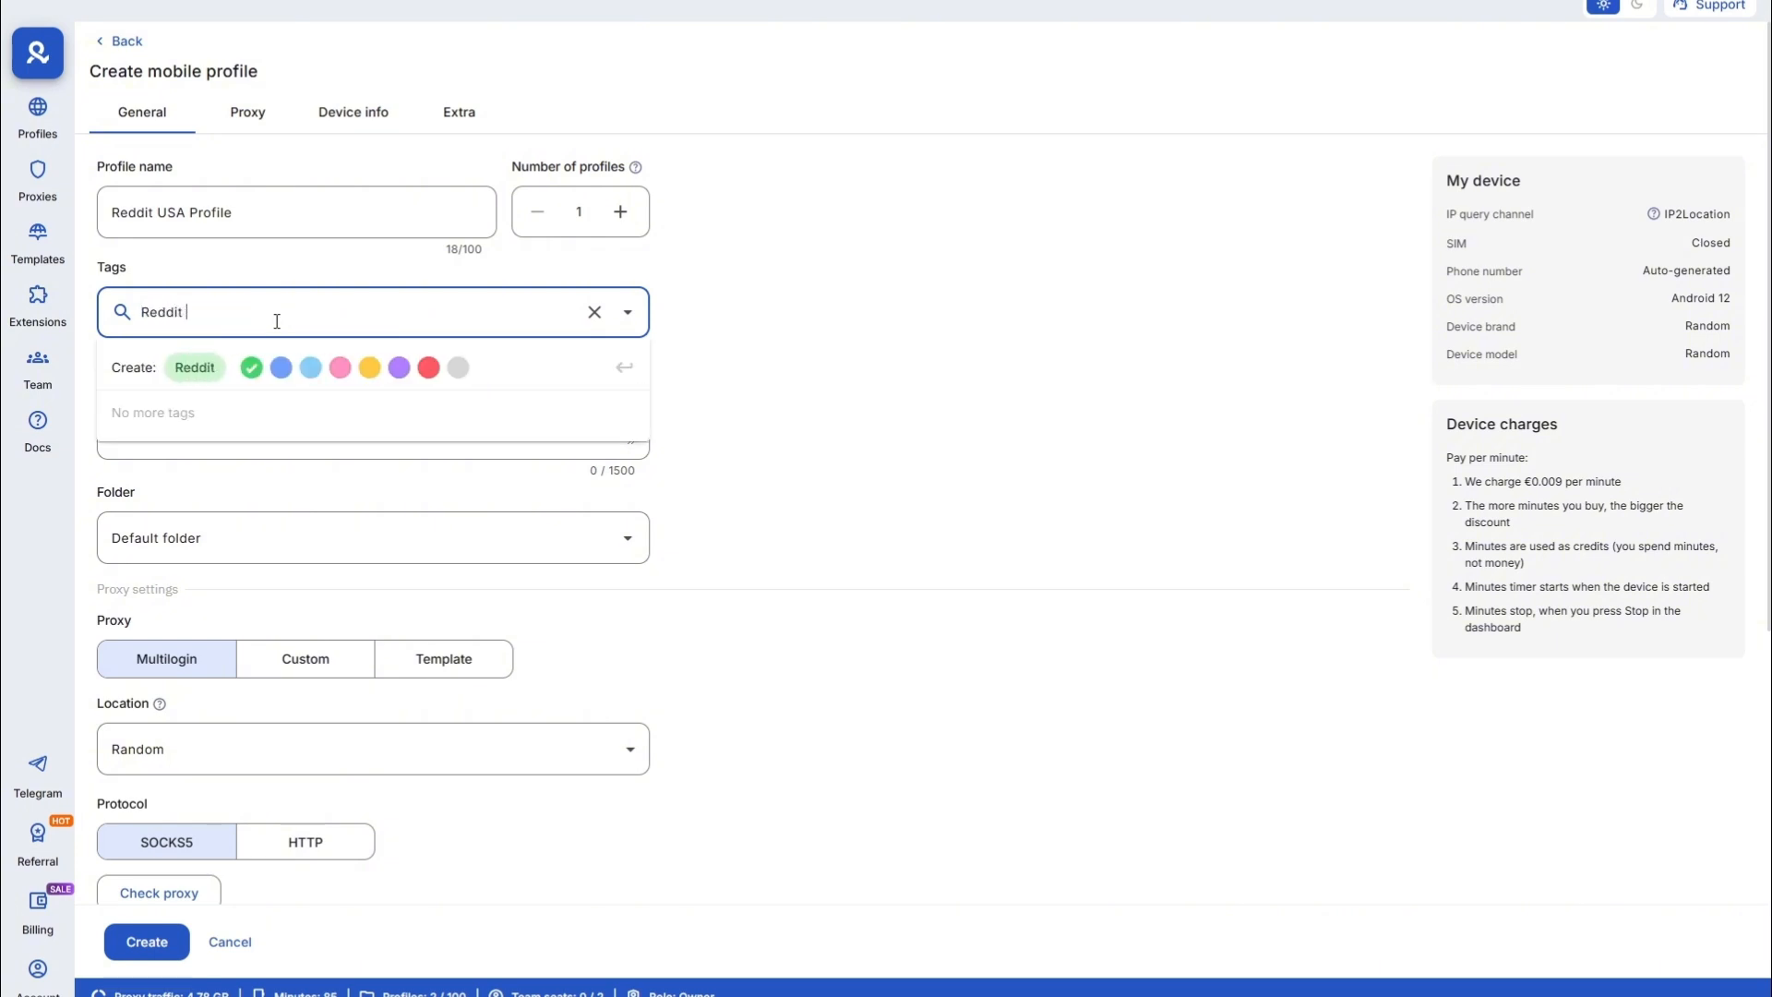
text( USA)
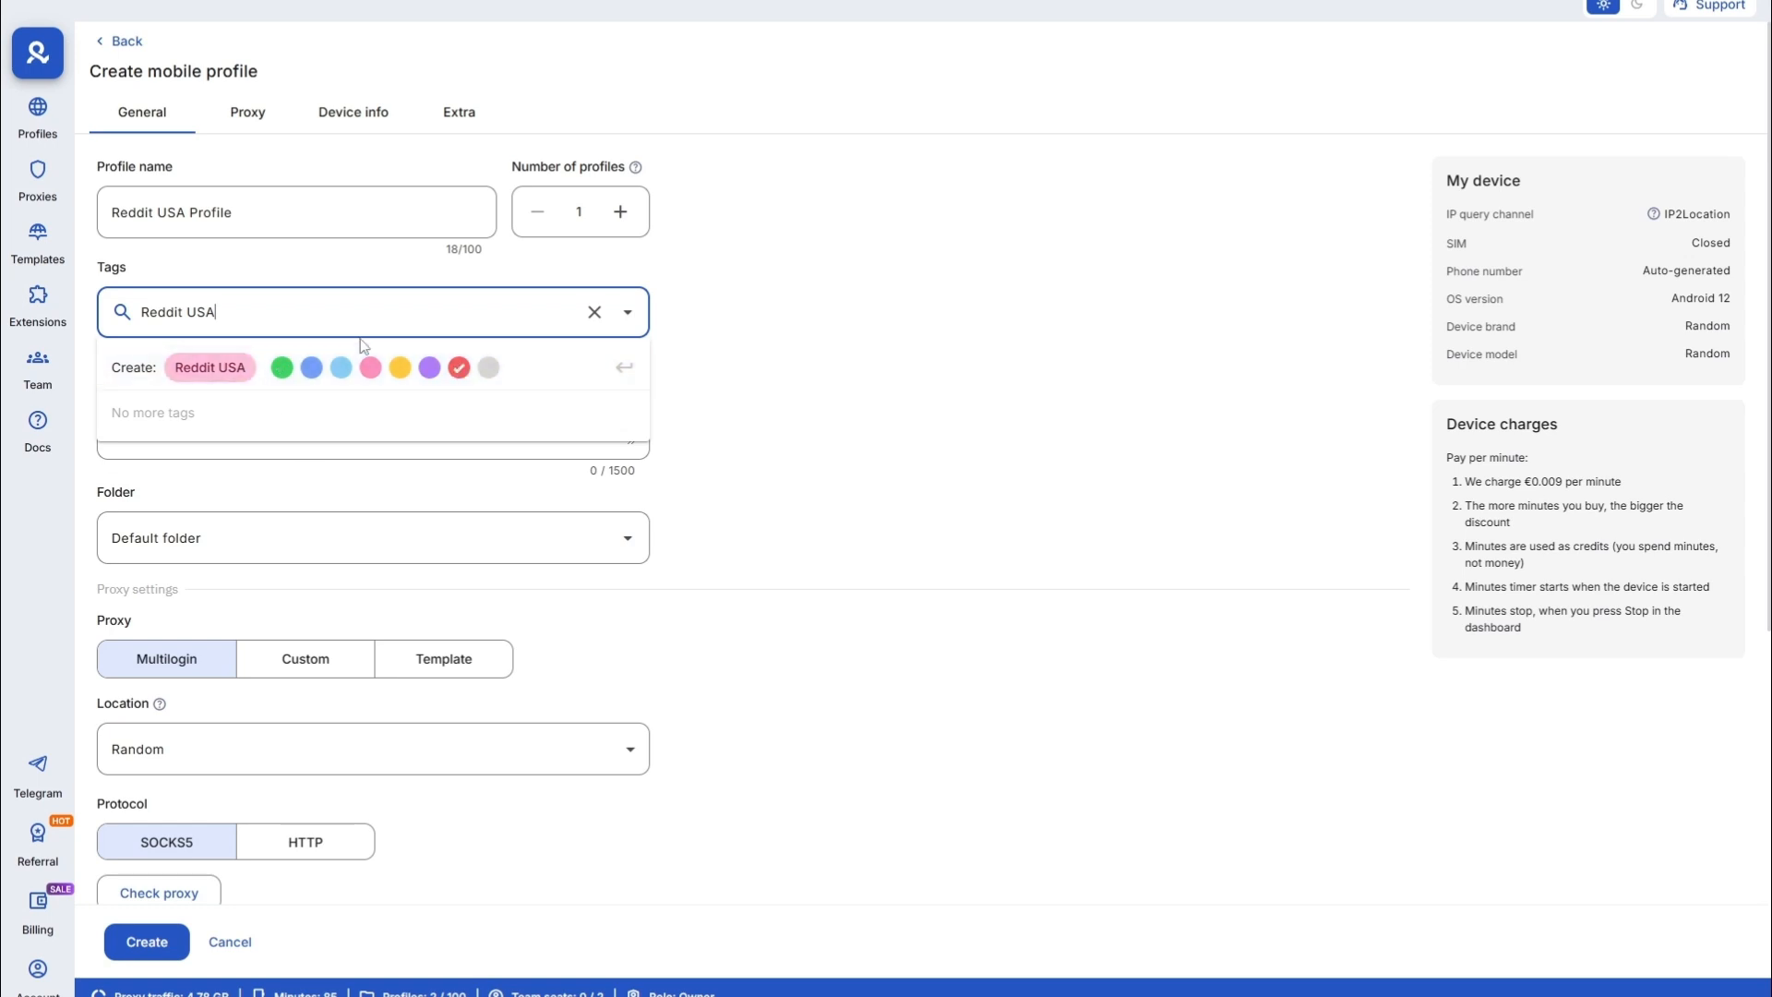
click(263, 455)
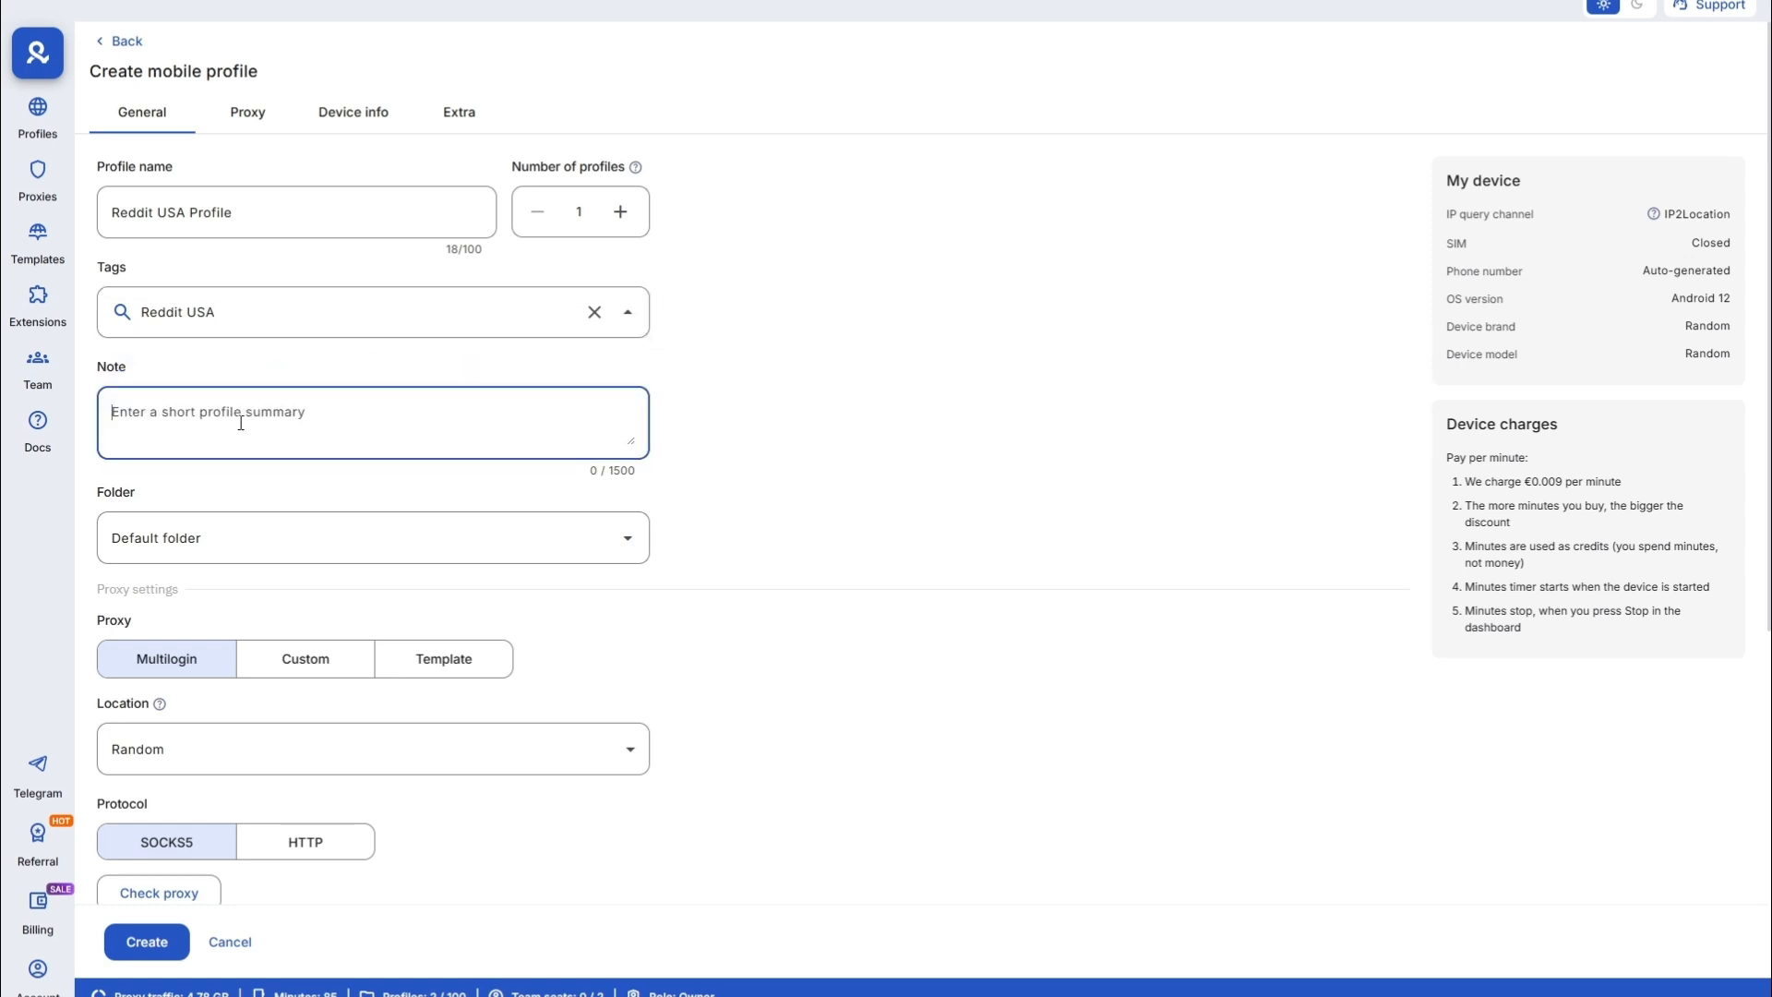
text(Reddit)
scroll(298, 550, down, 1)
scroll(298, 550, down, 1)
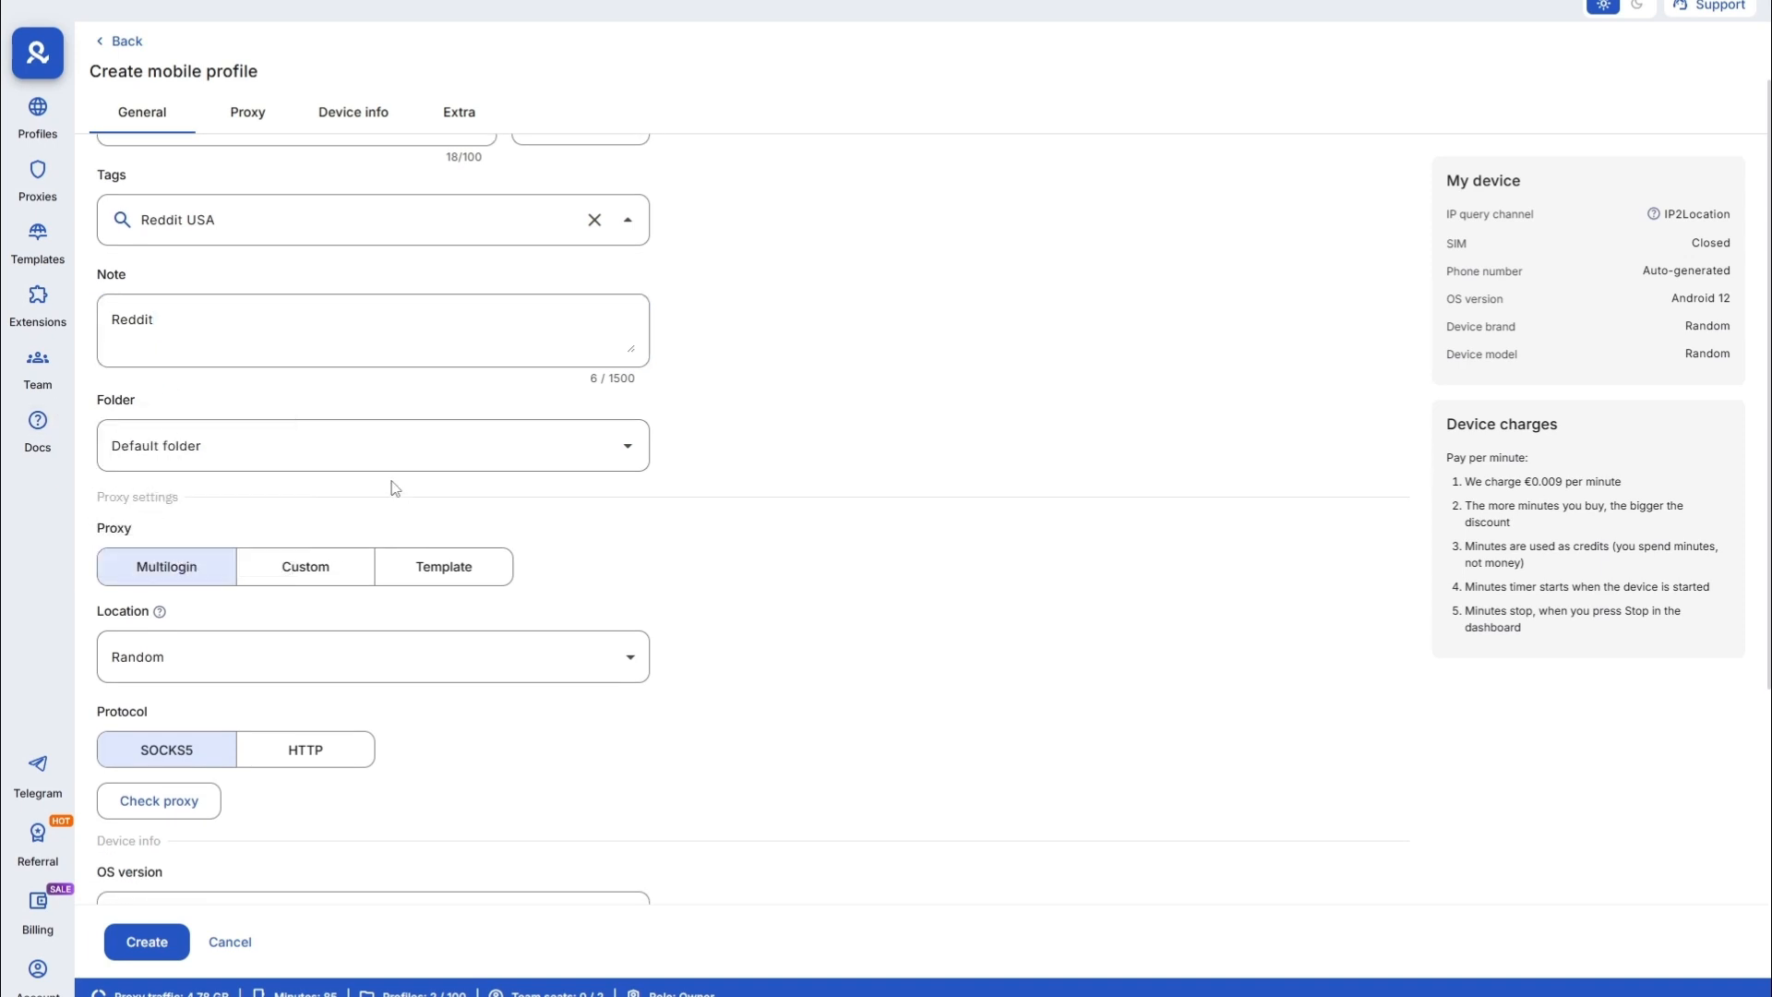
scroll(300, 406, down, 4)
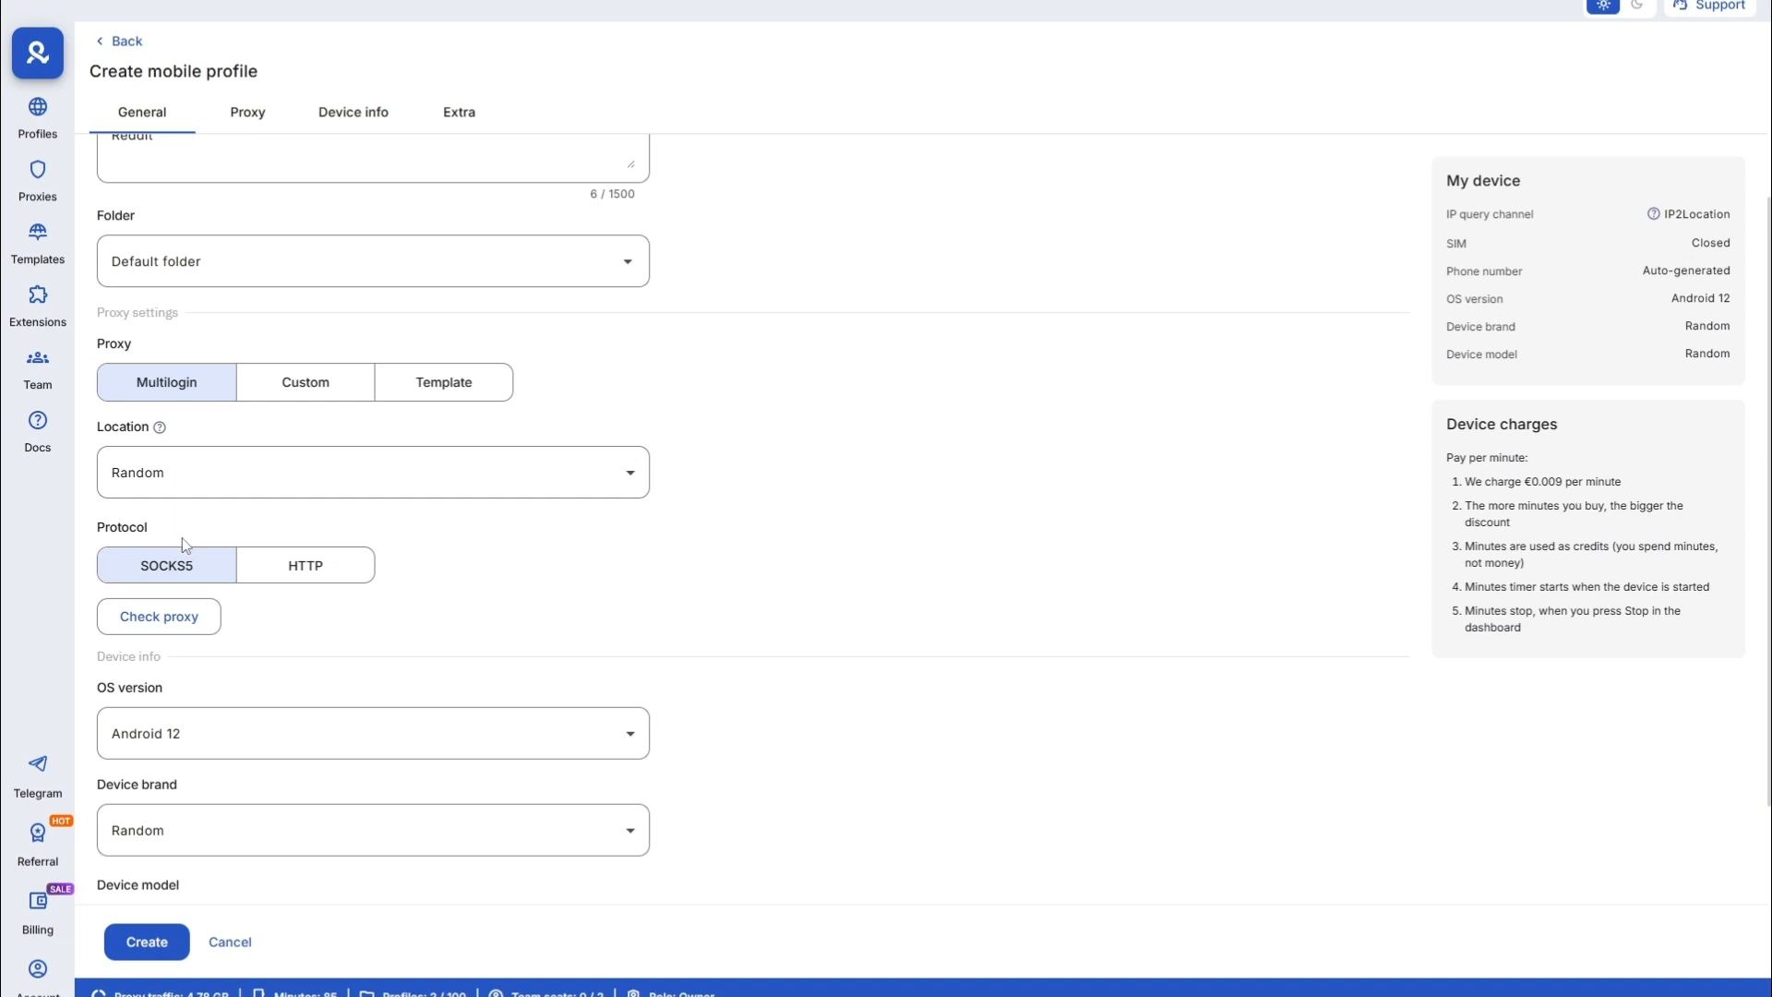
- Set the proxy location to United States, region New York, city Brooklyn
click(153, 480)
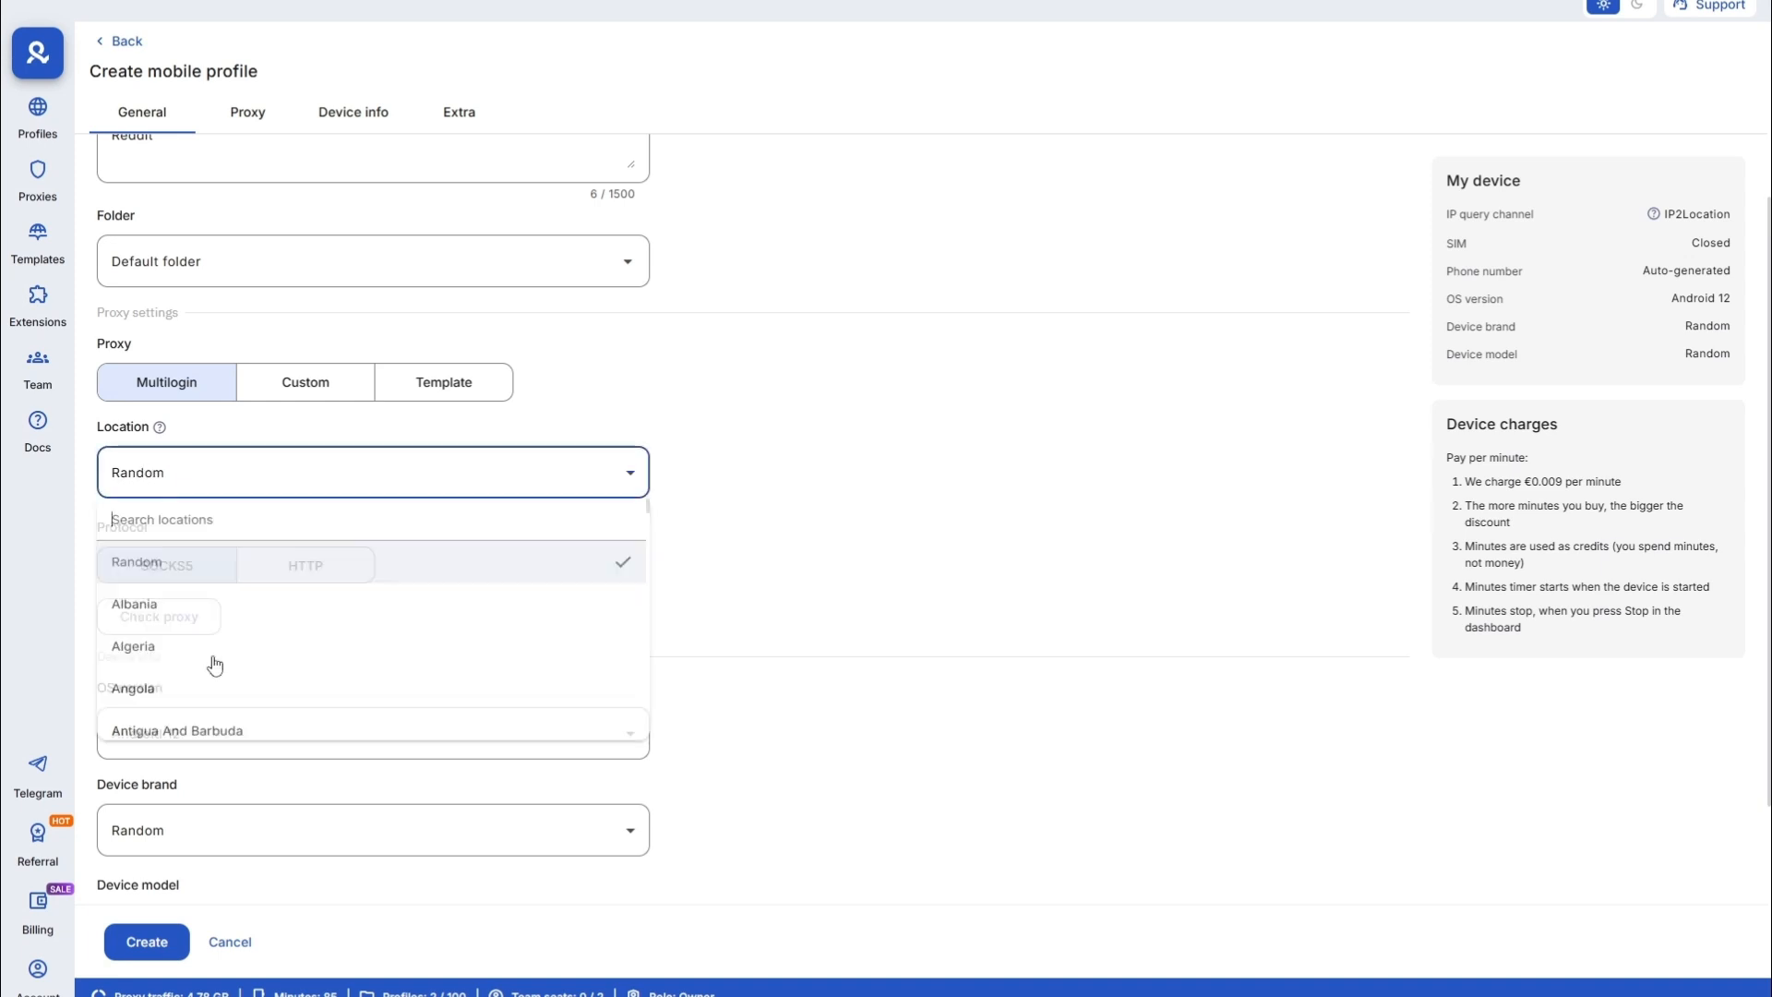
scroll(210, 672, down, 5)
text(u)
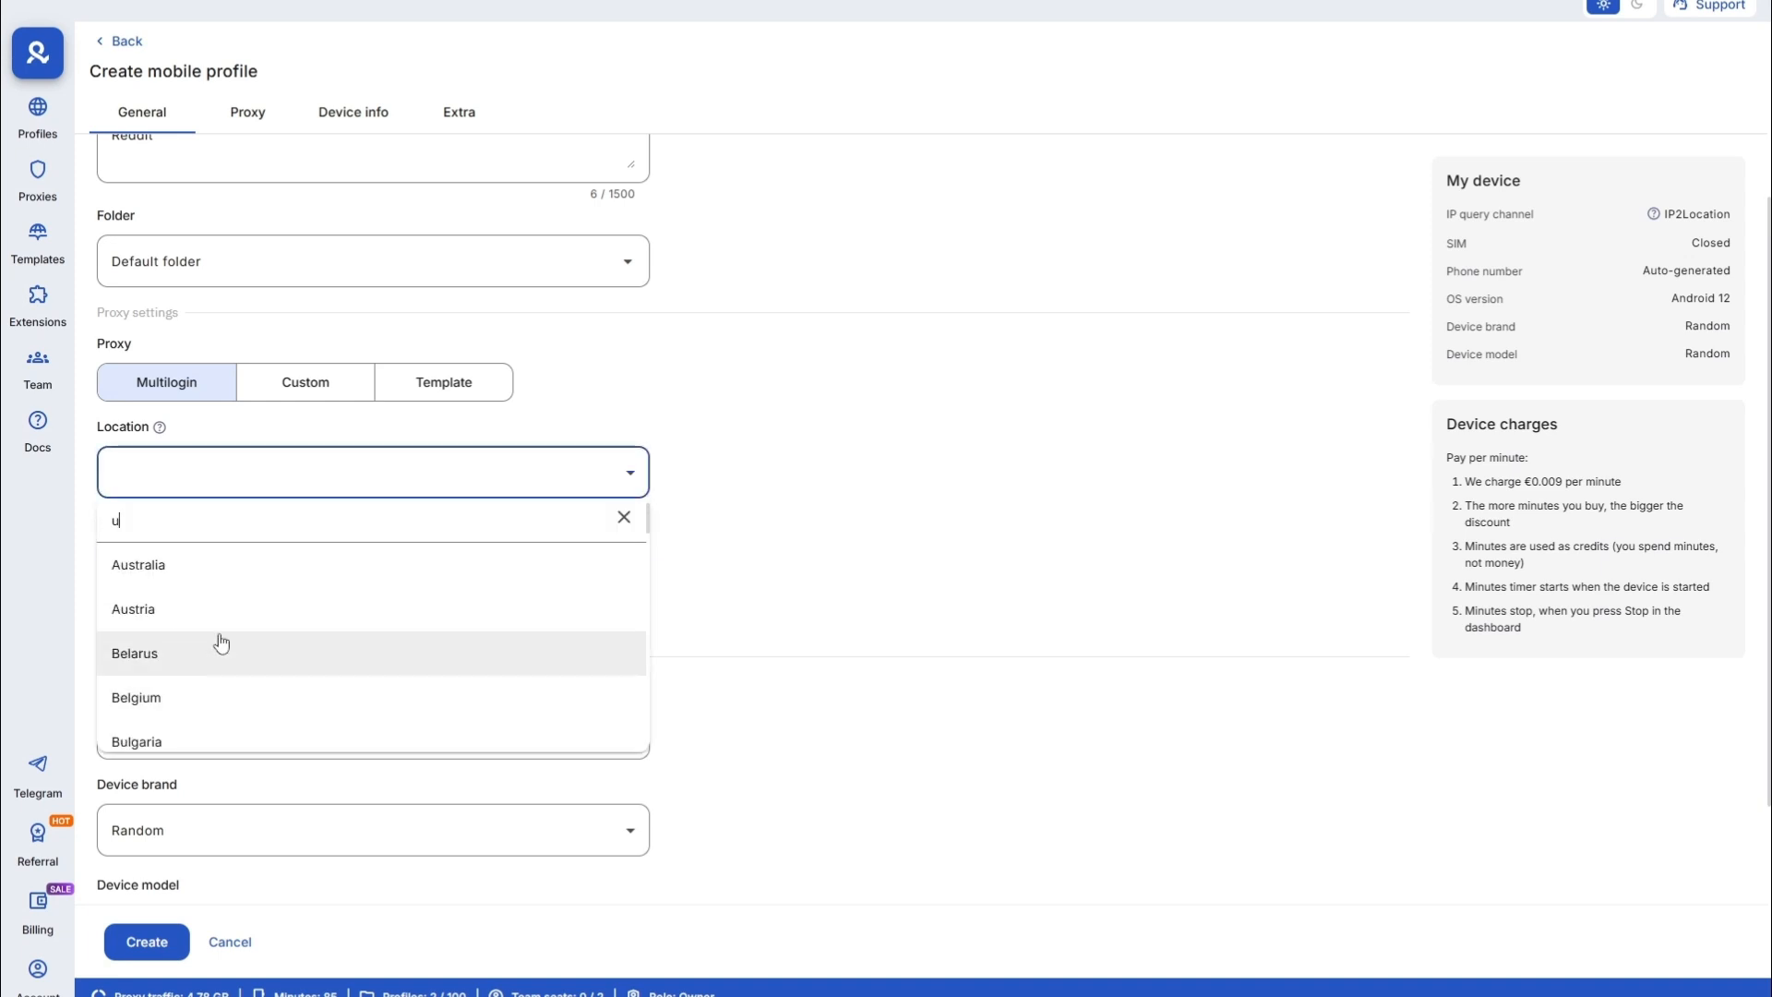
text(nited)
click(217, 648)
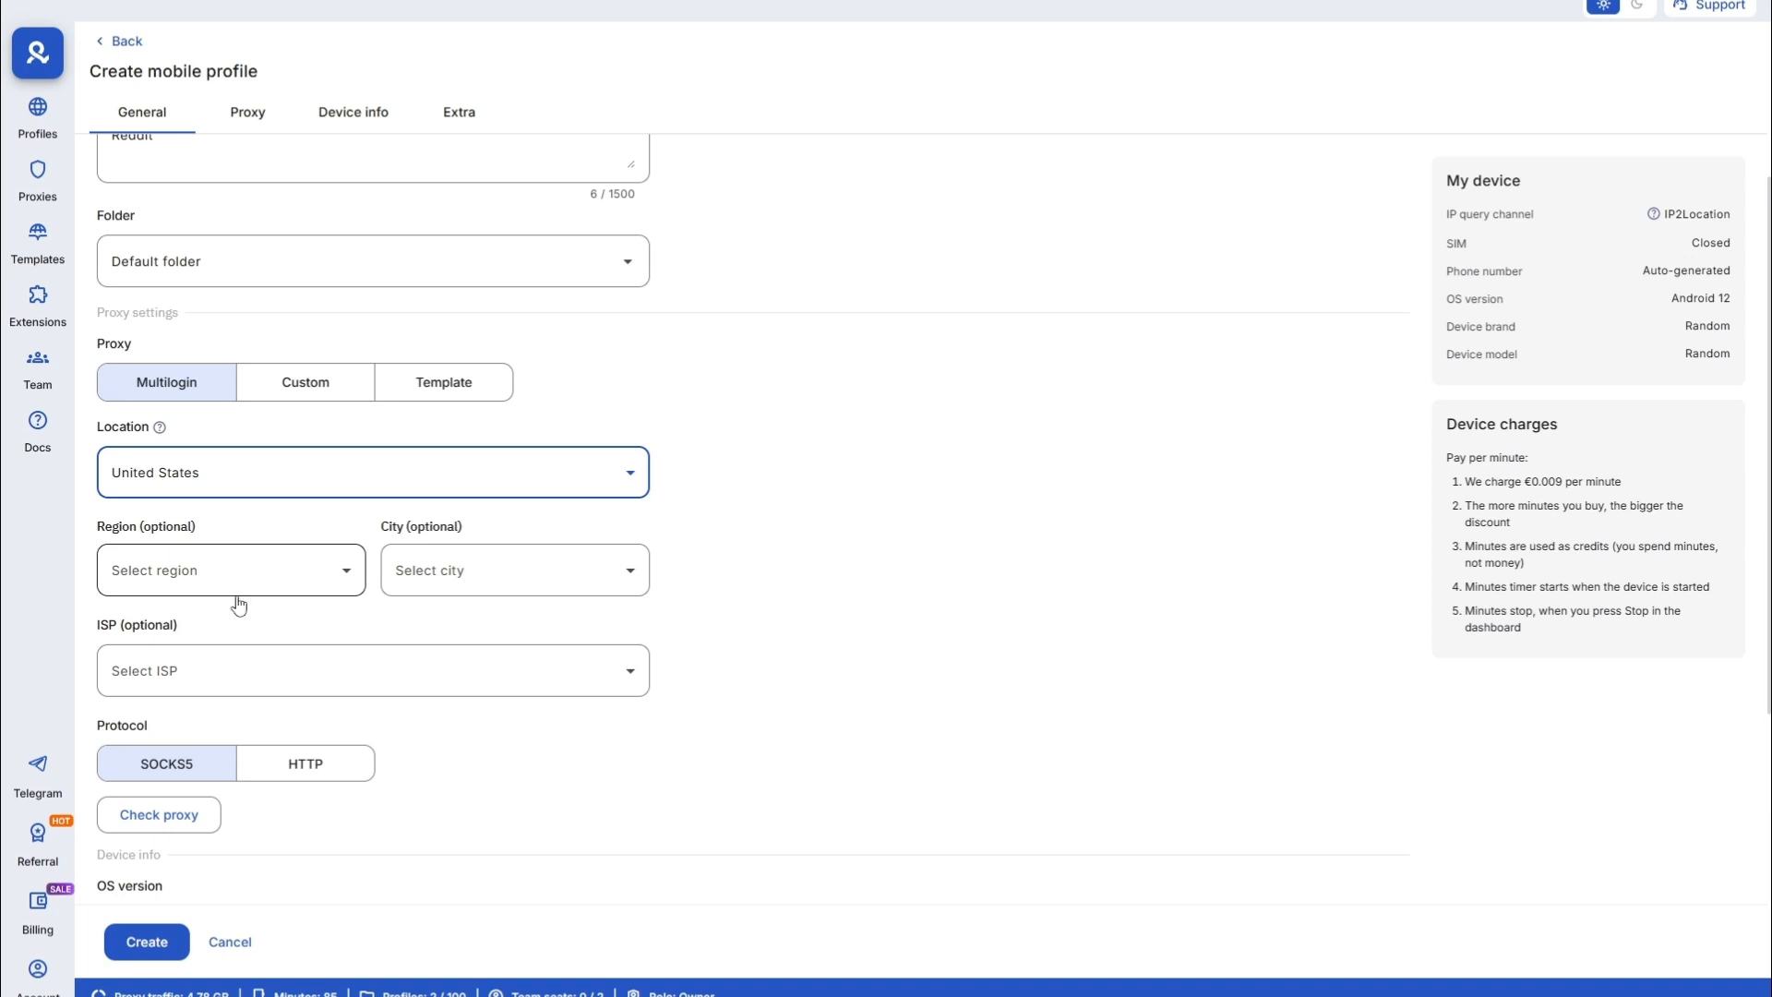
click(288, 589)
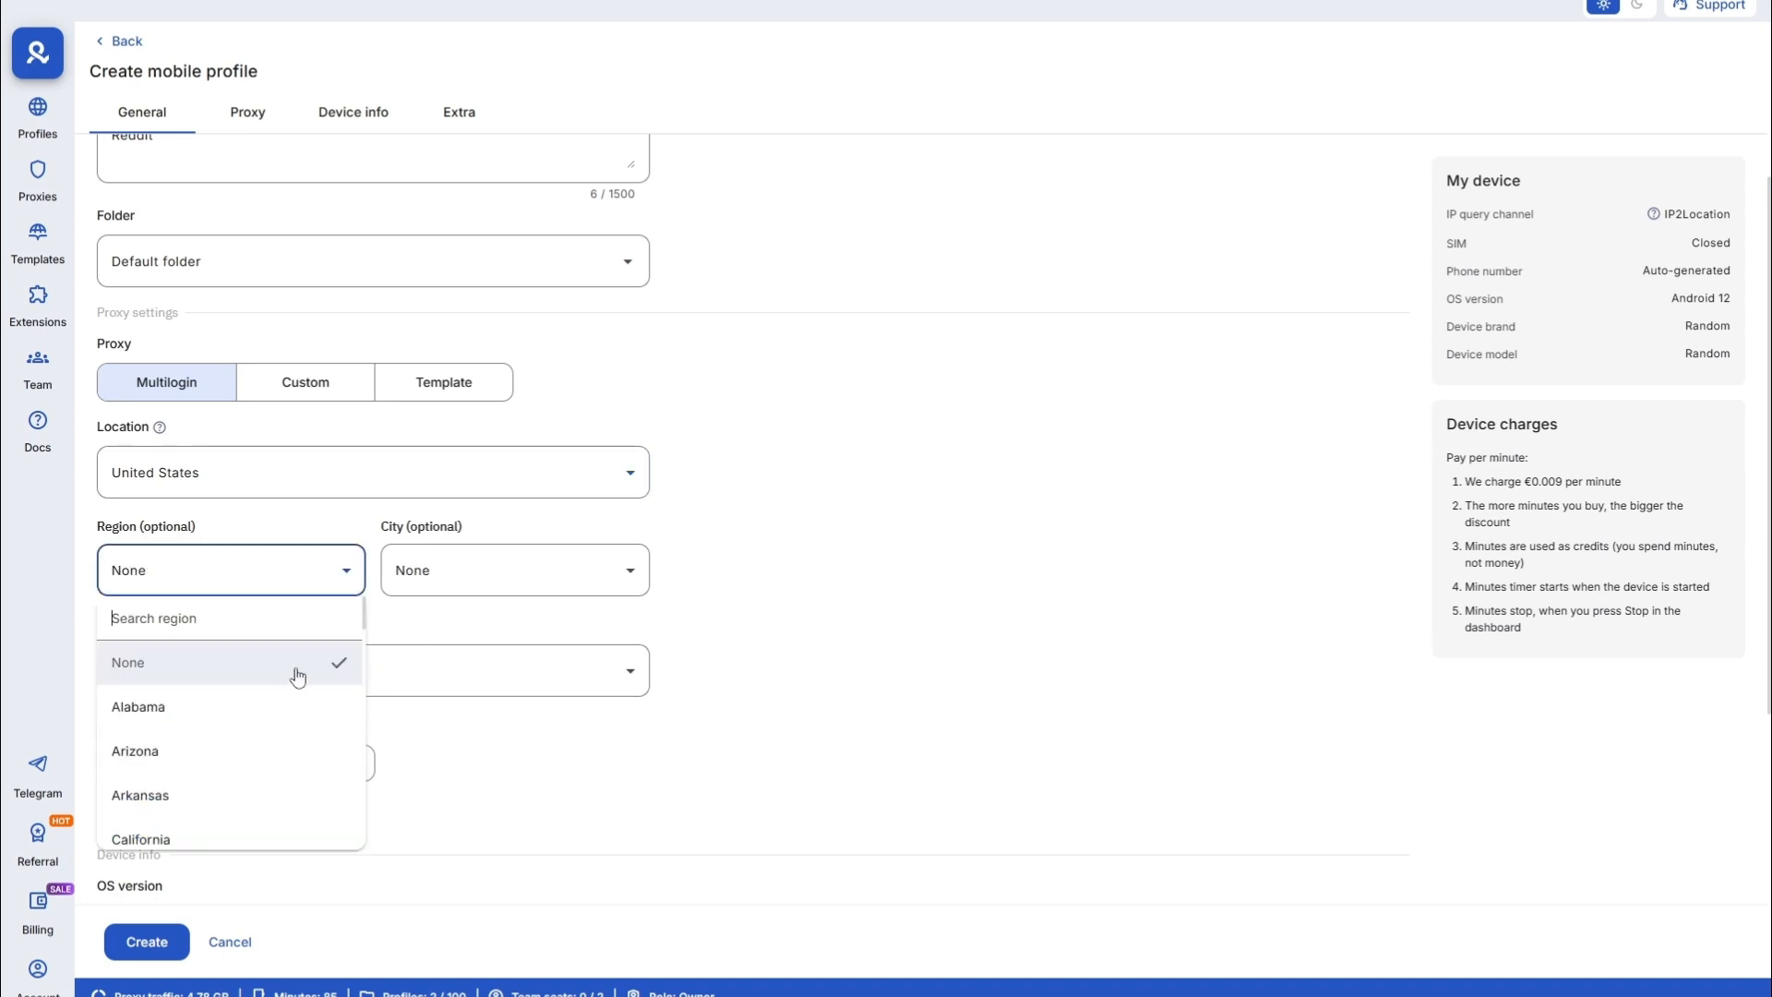
scroll(225, 764, down, 5)
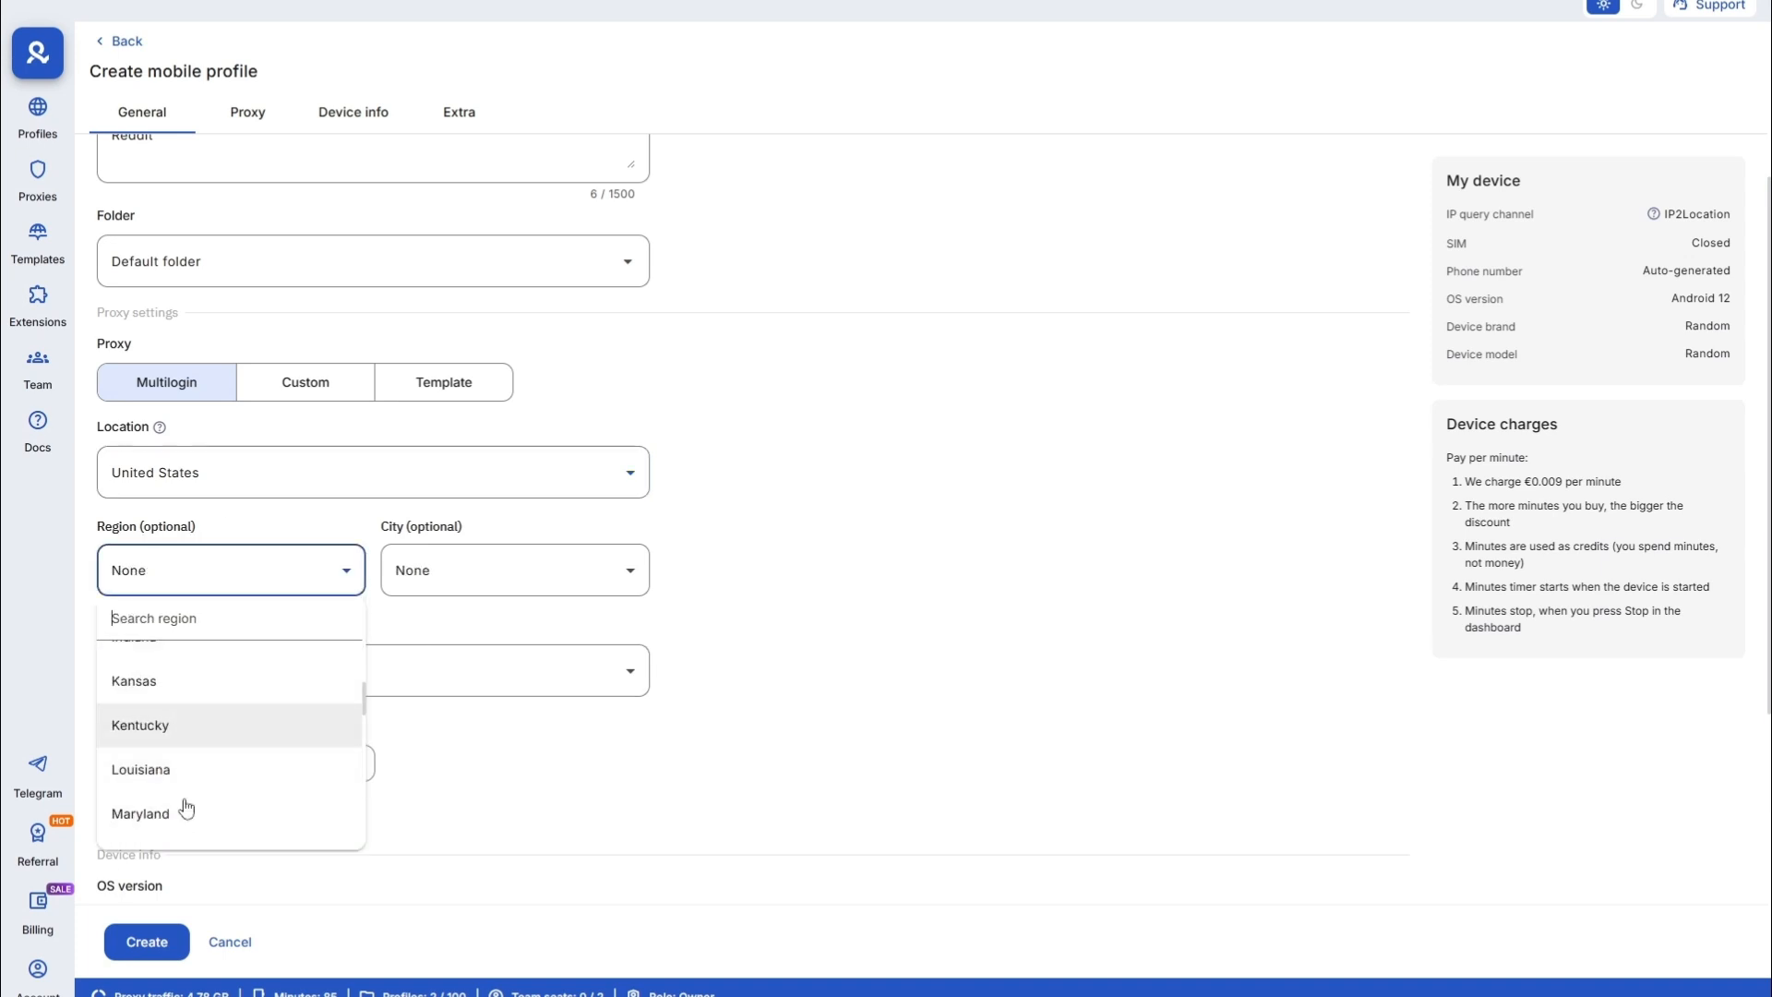
scroll(175, 785, down, 4)
click(185, 713)
click(515, 569)
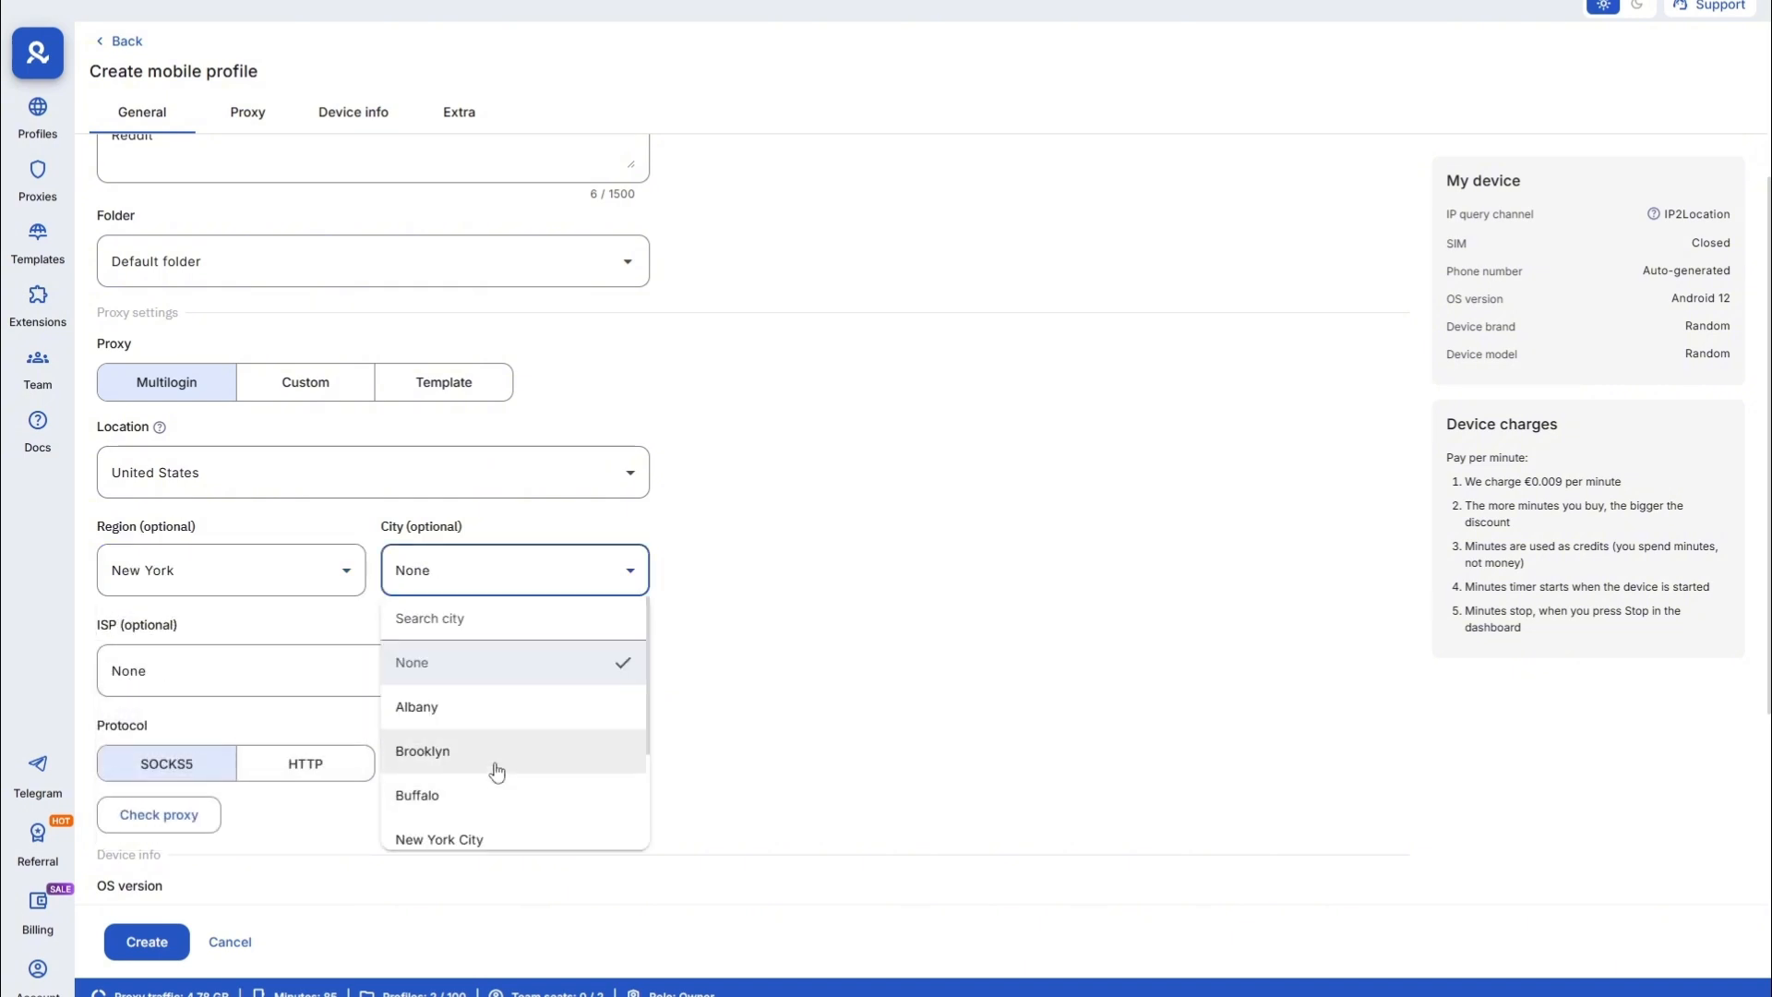
click(486, 747)
scroll(455, 744, down, 2)
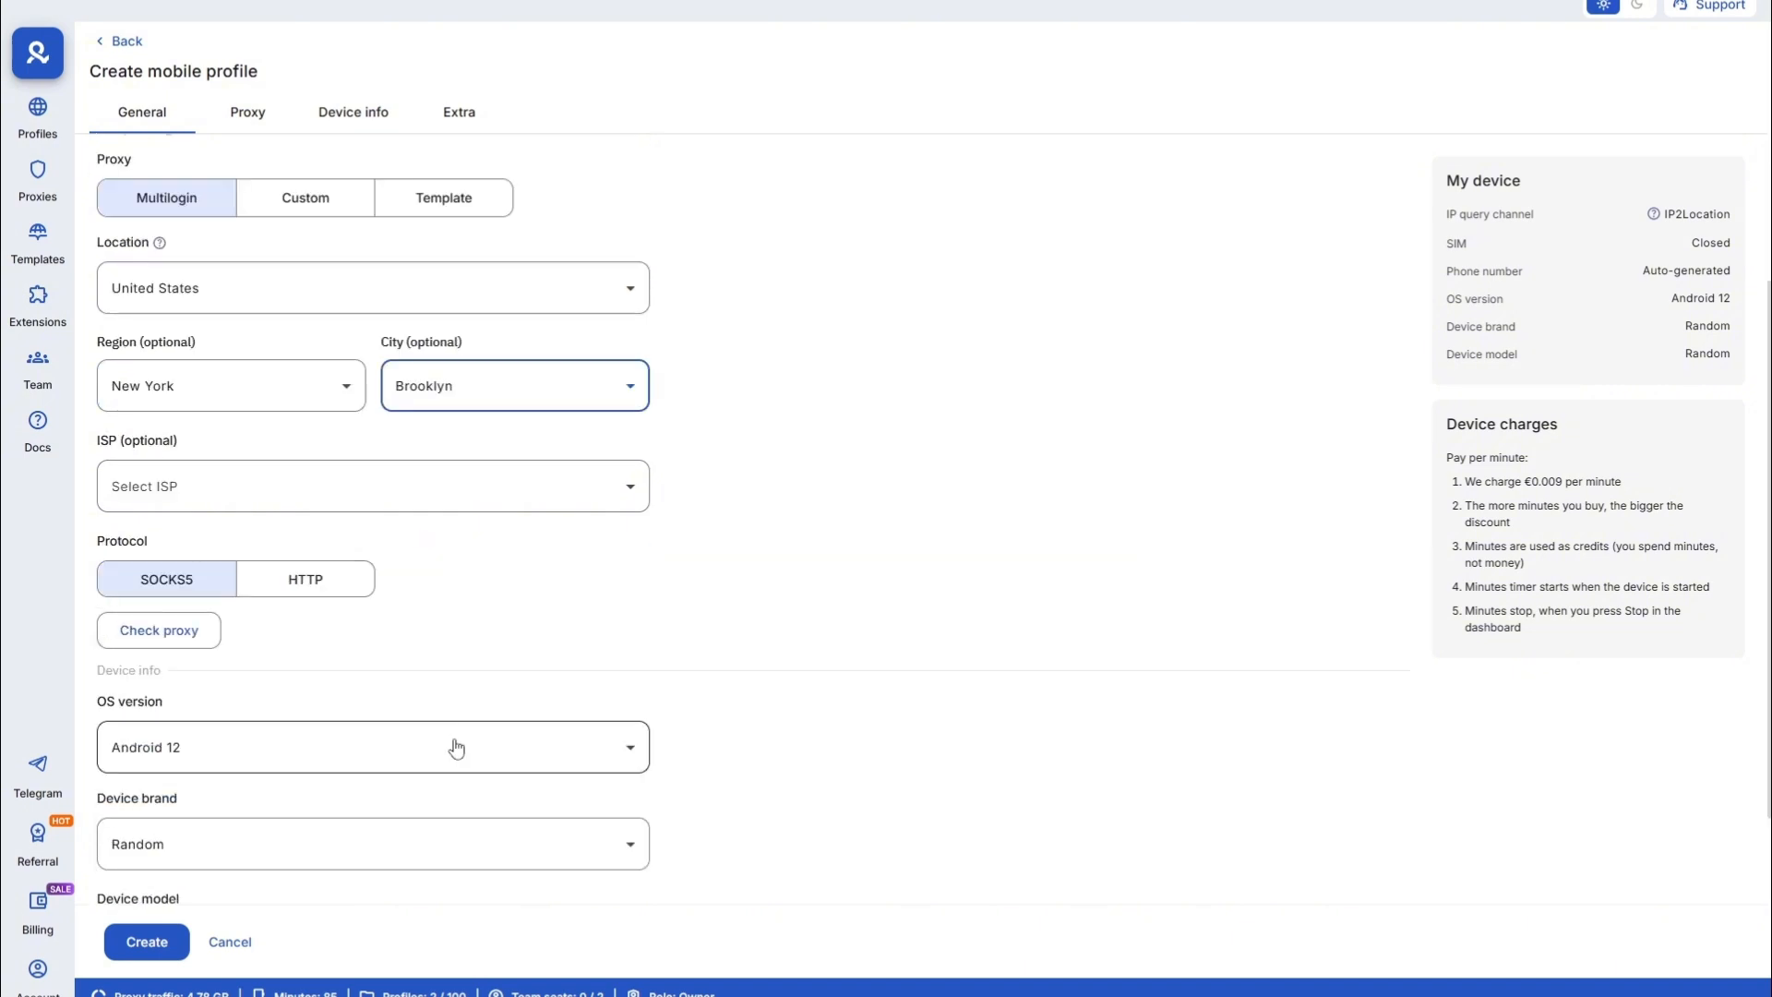
- Choose T-Mobile Usa as the proxy carrier and run a successful proxy check
click(308, 503)
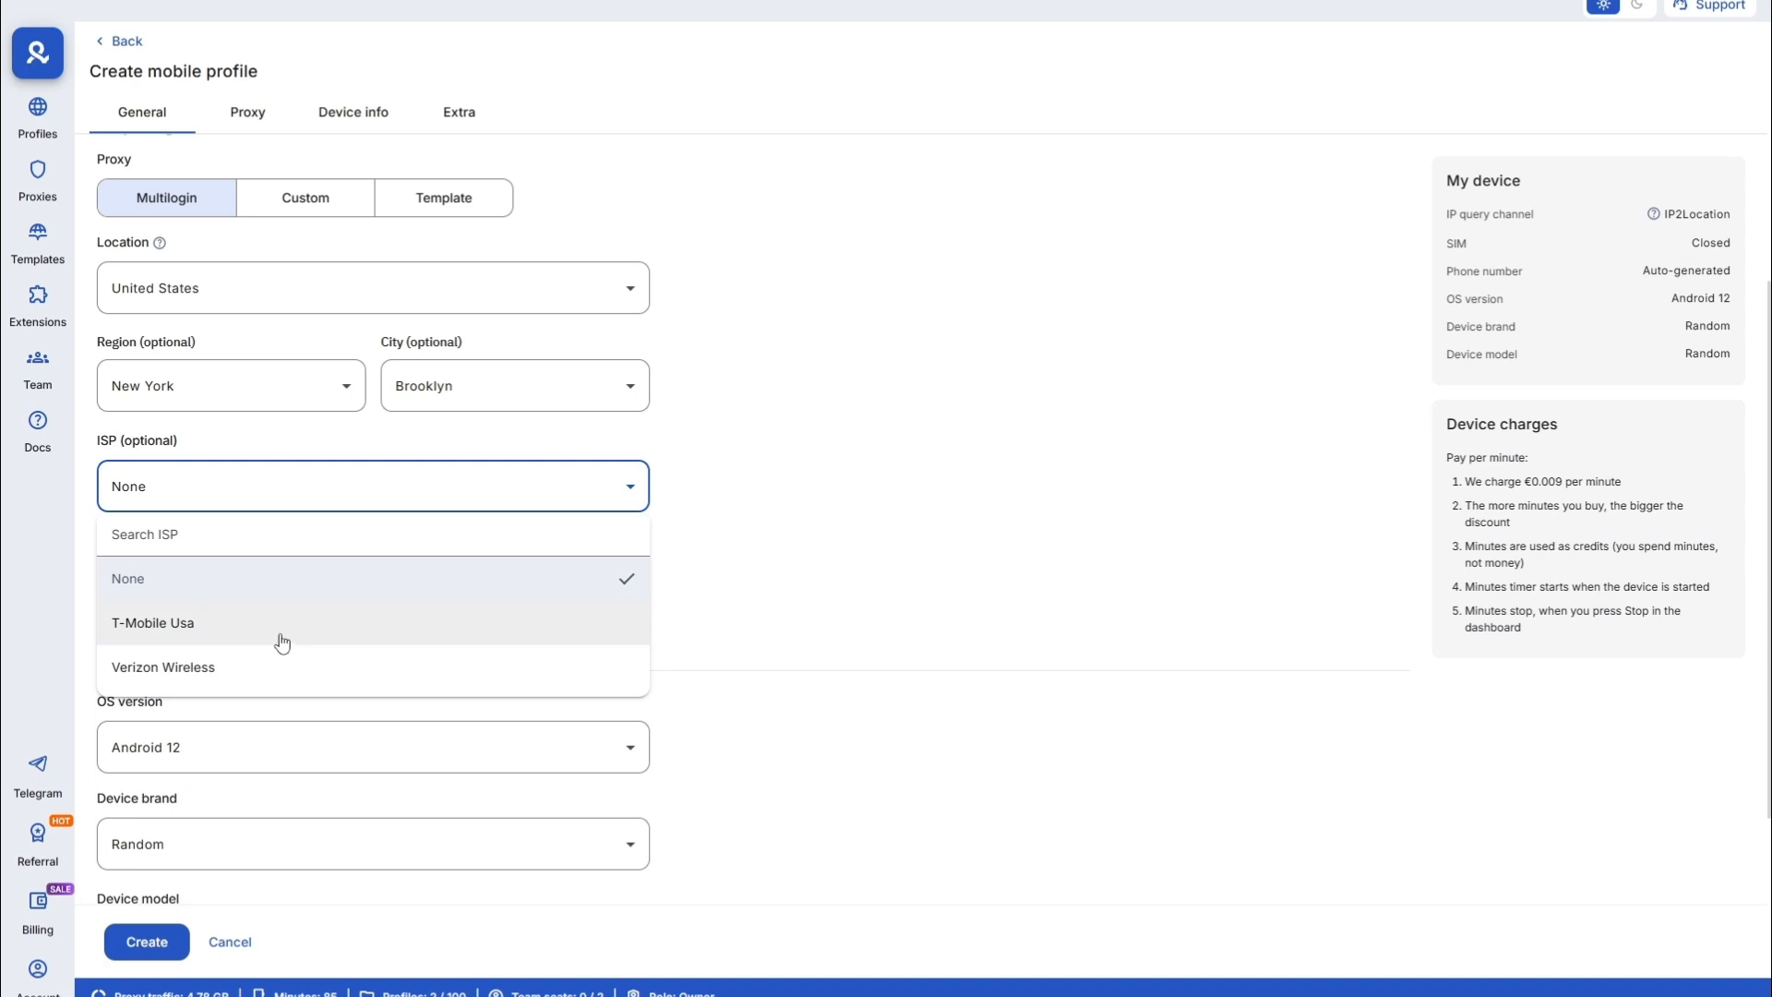
click(277, 637)
scroll(265, 508, down, 2)
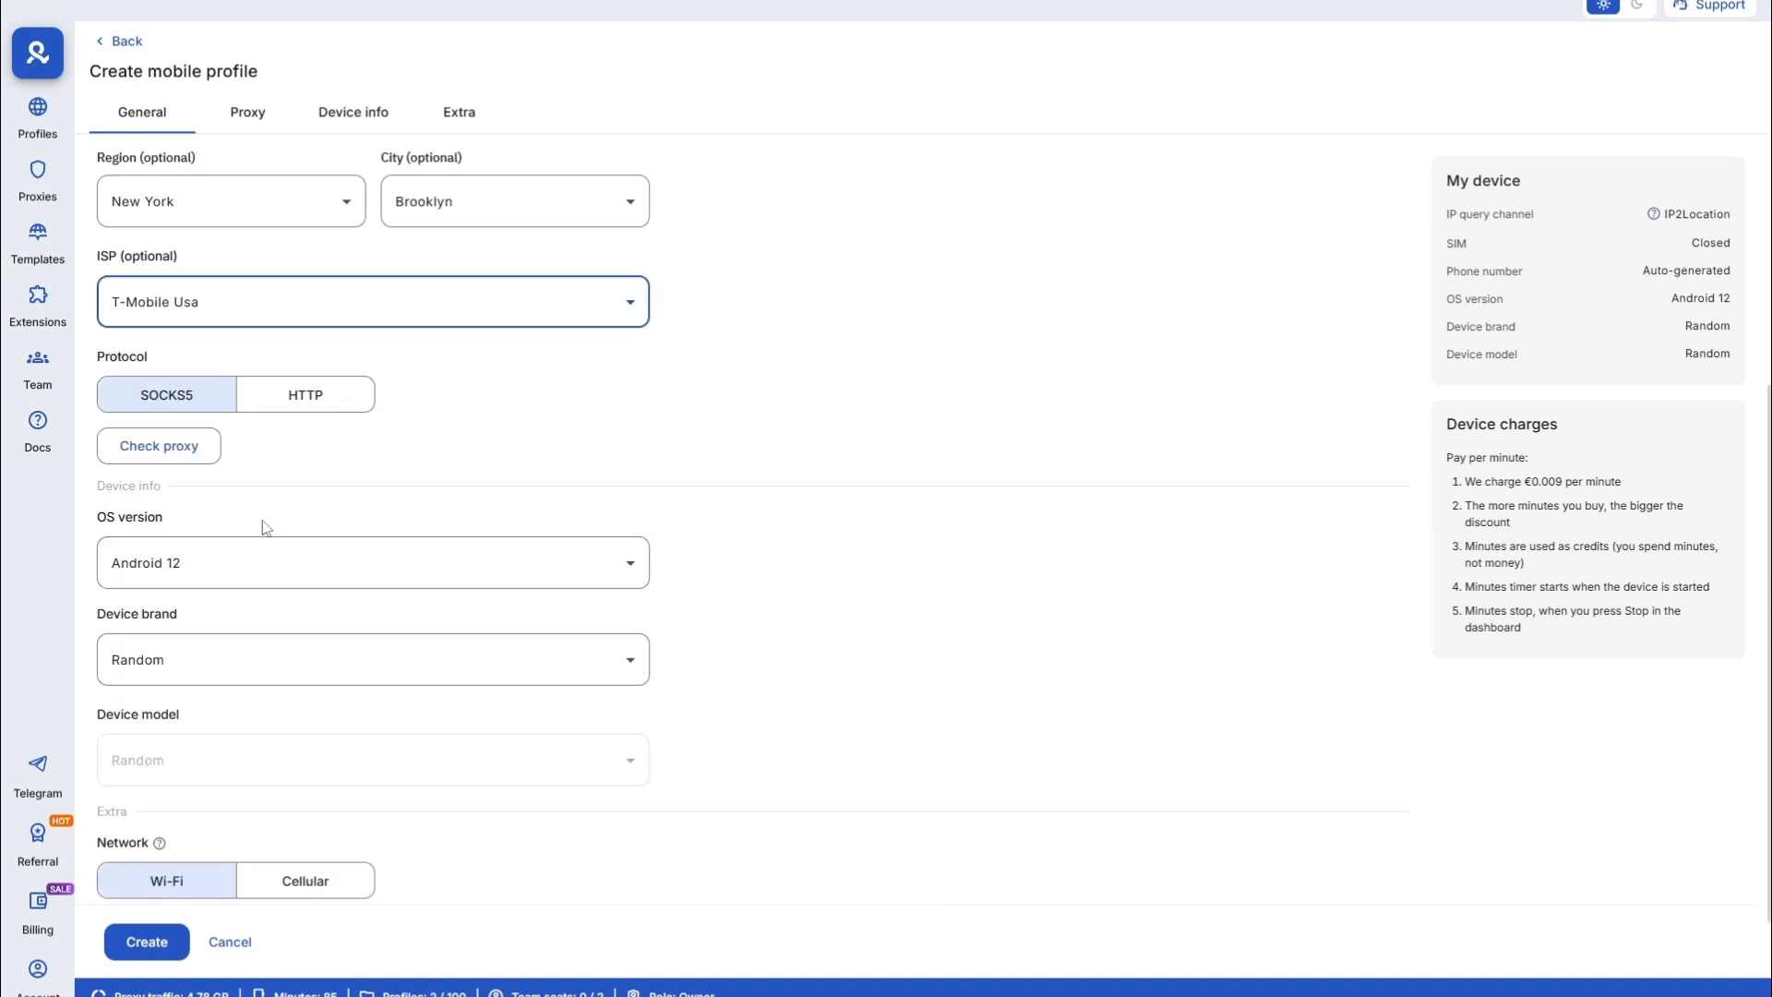
scroll(210, 503, down, 1)
click(132, 363)
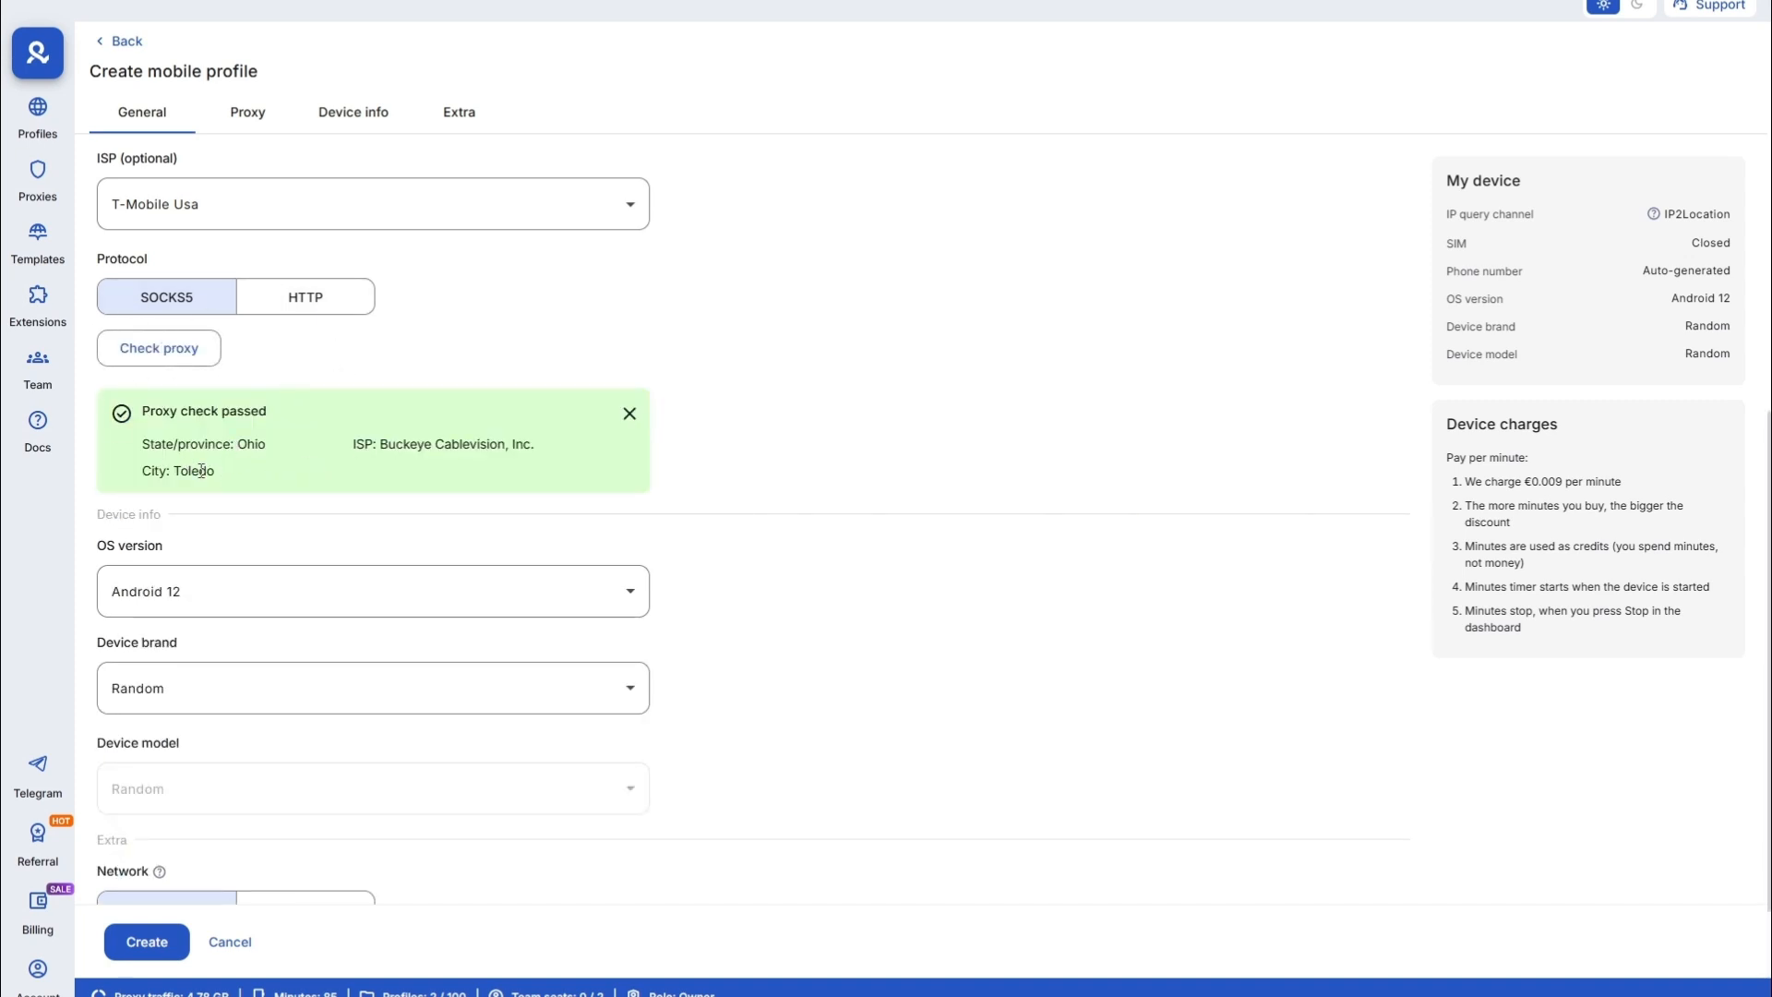
scroll(262, 545, down, 2)
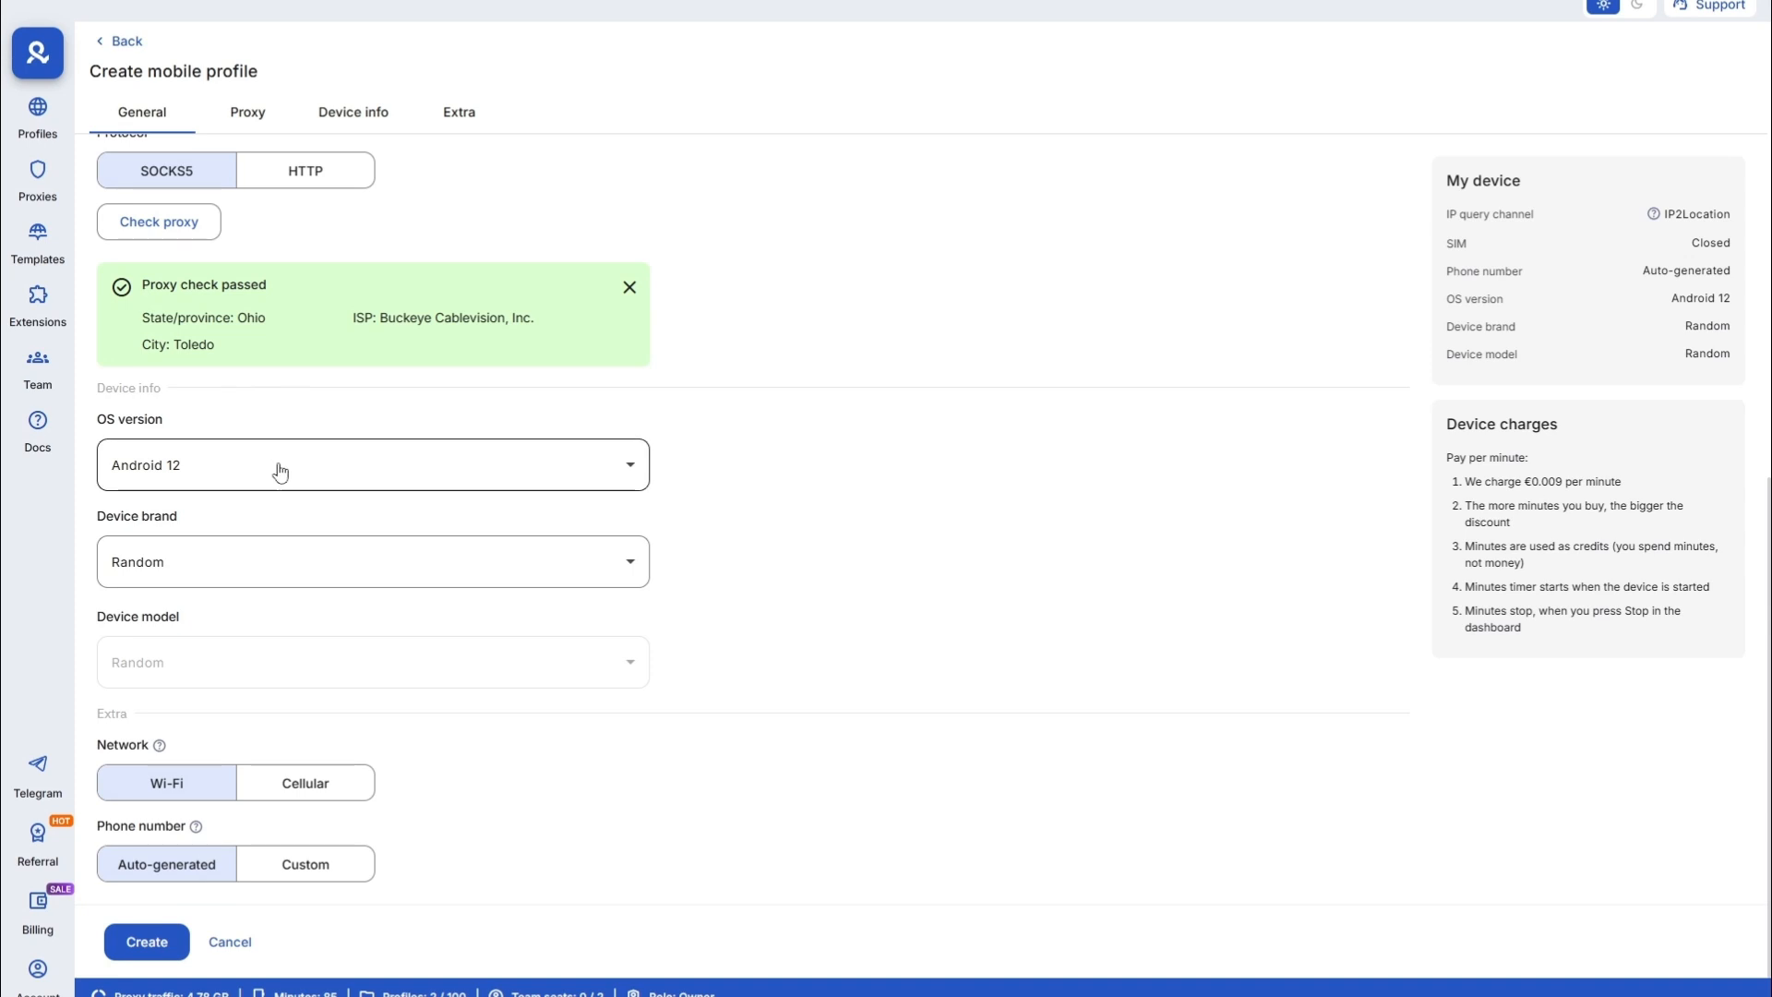
- Set the phone's OS version to Android 13 and its brand to Samsung
click(275, 469)
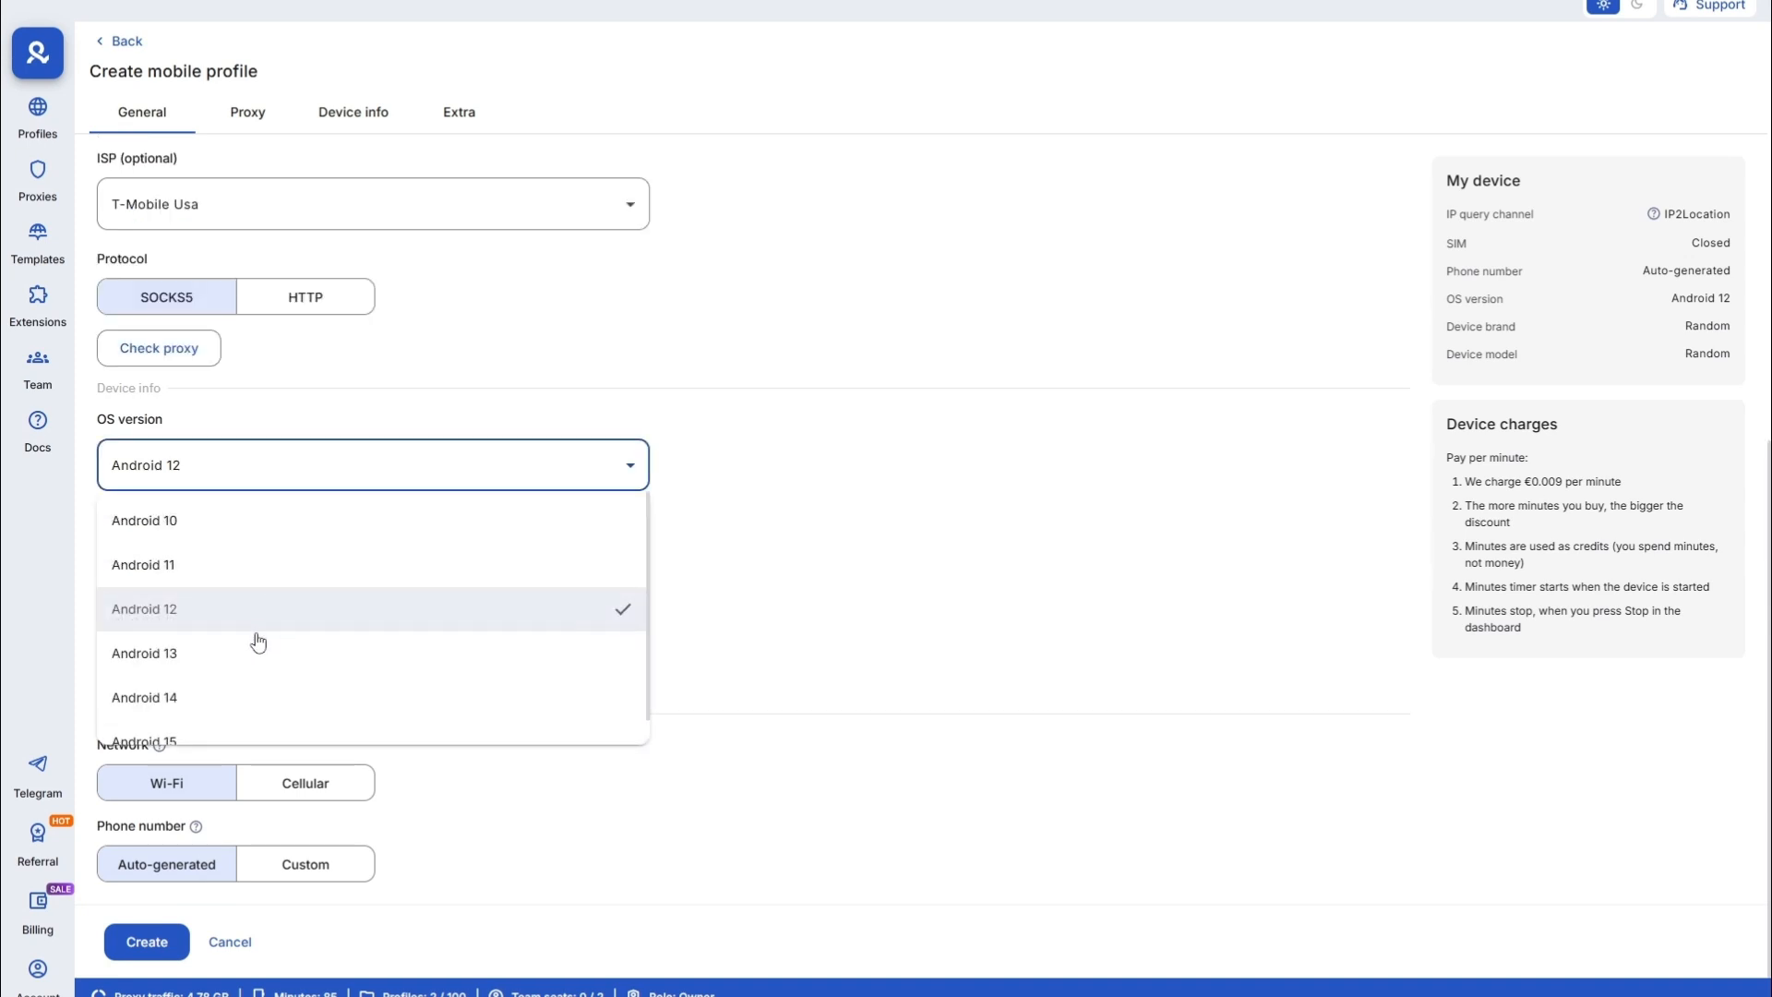
scroll(257, 642, down, 1)
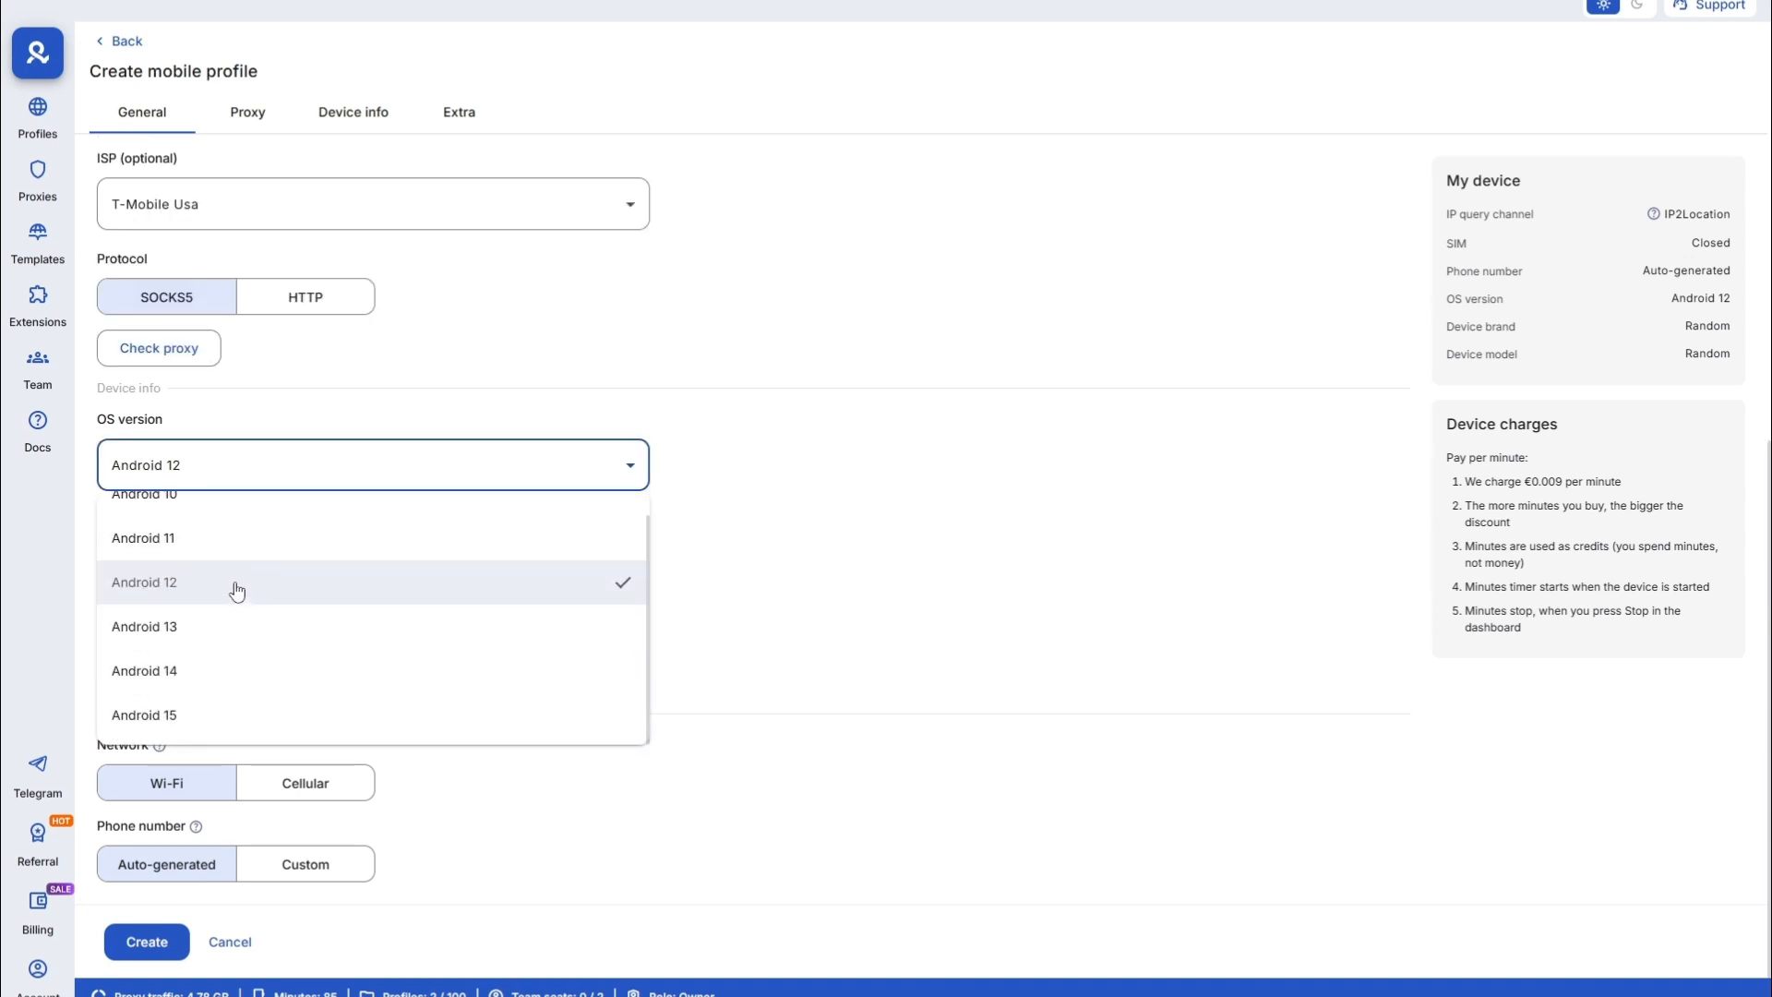
scroll(237, 591, up, 1)
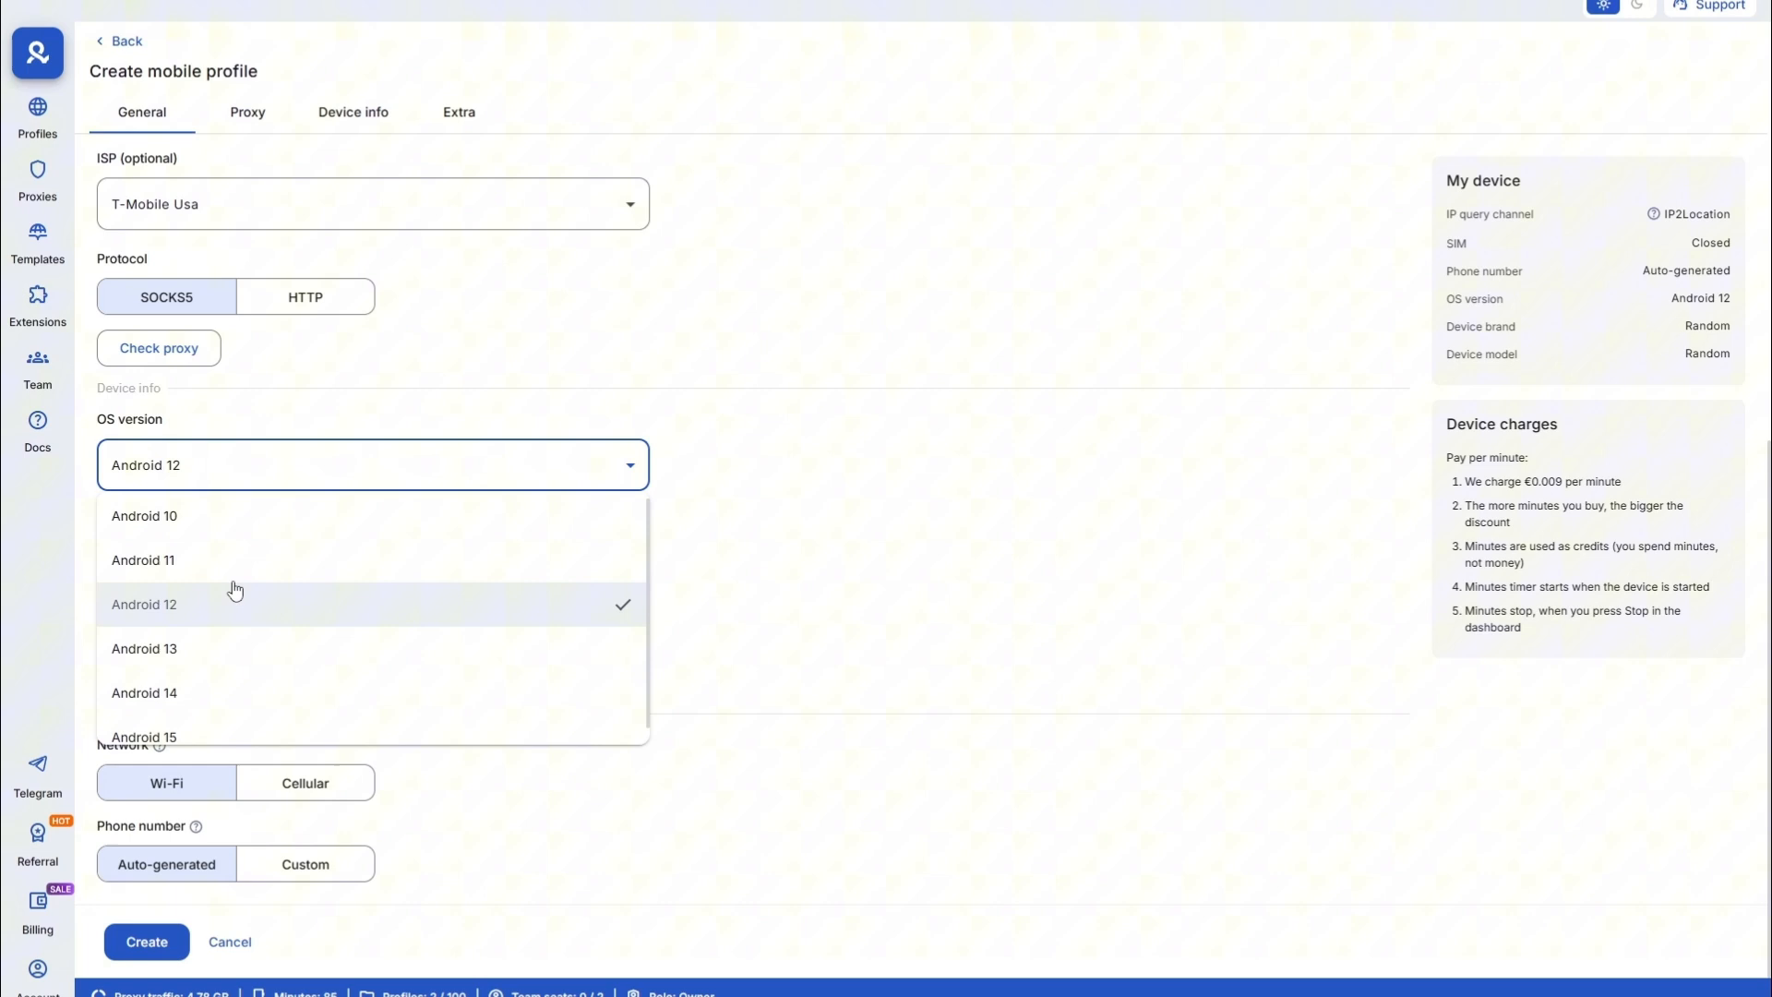
click(202, 671)
click(159, 569)
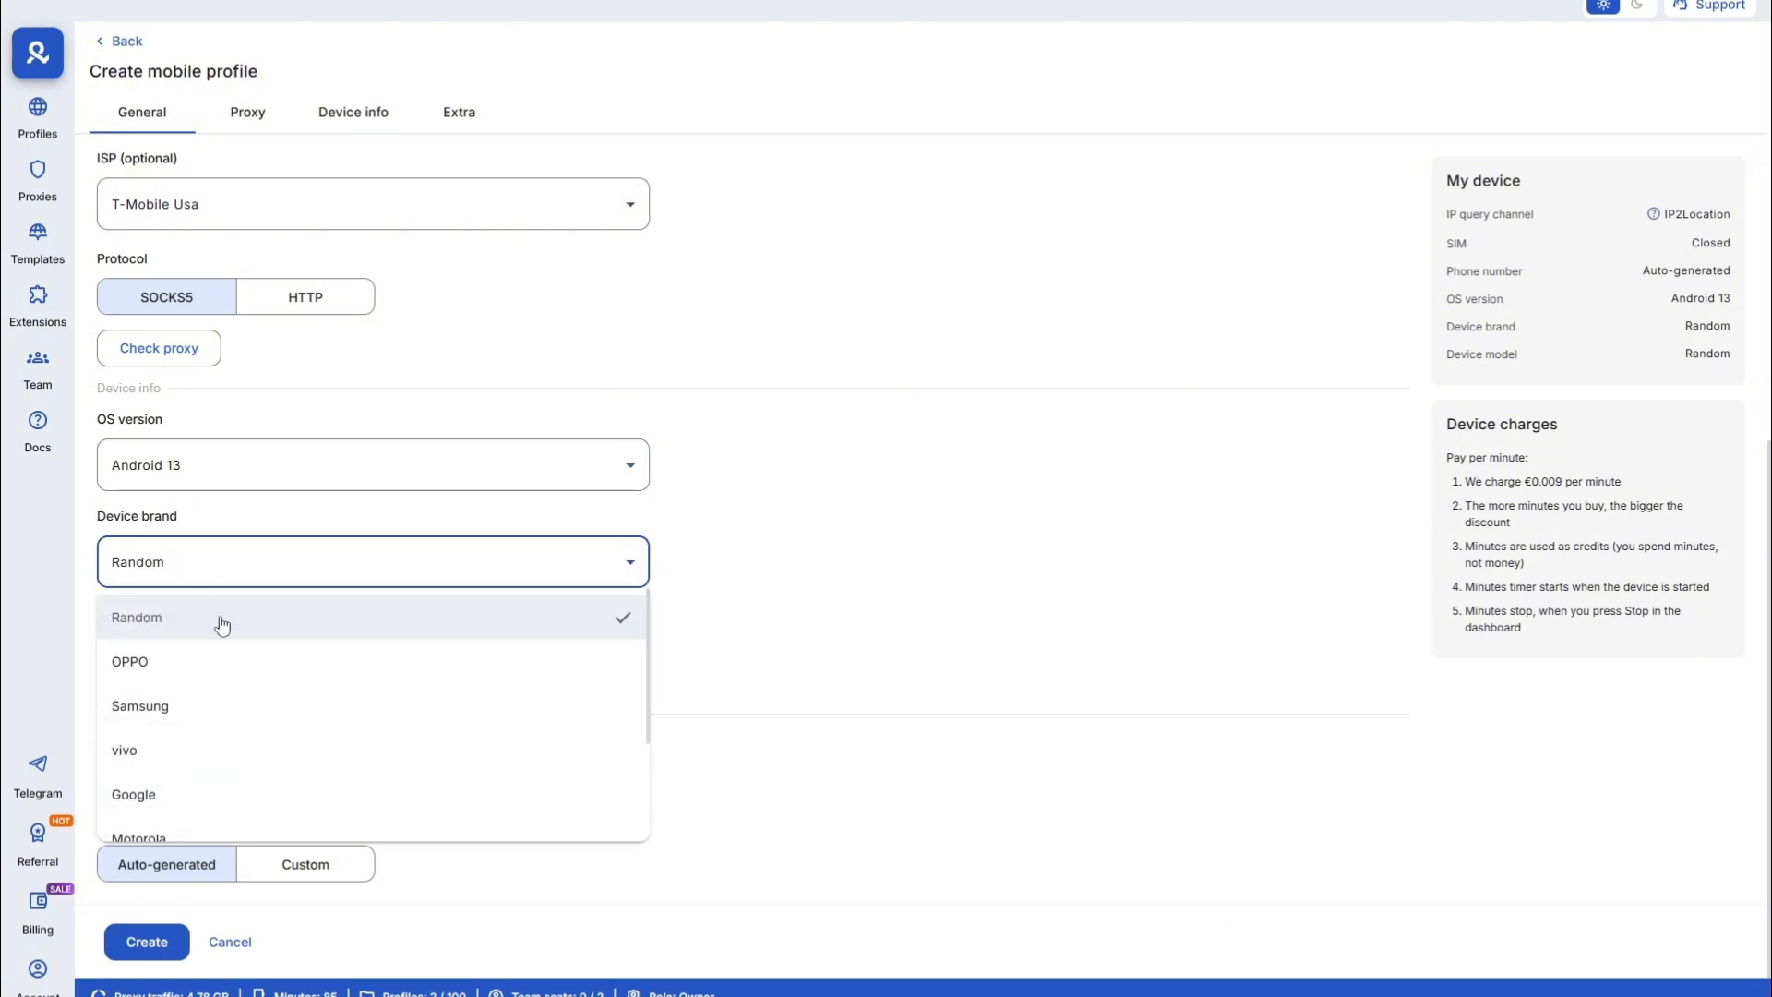
scroll(175, 789, down, 2)
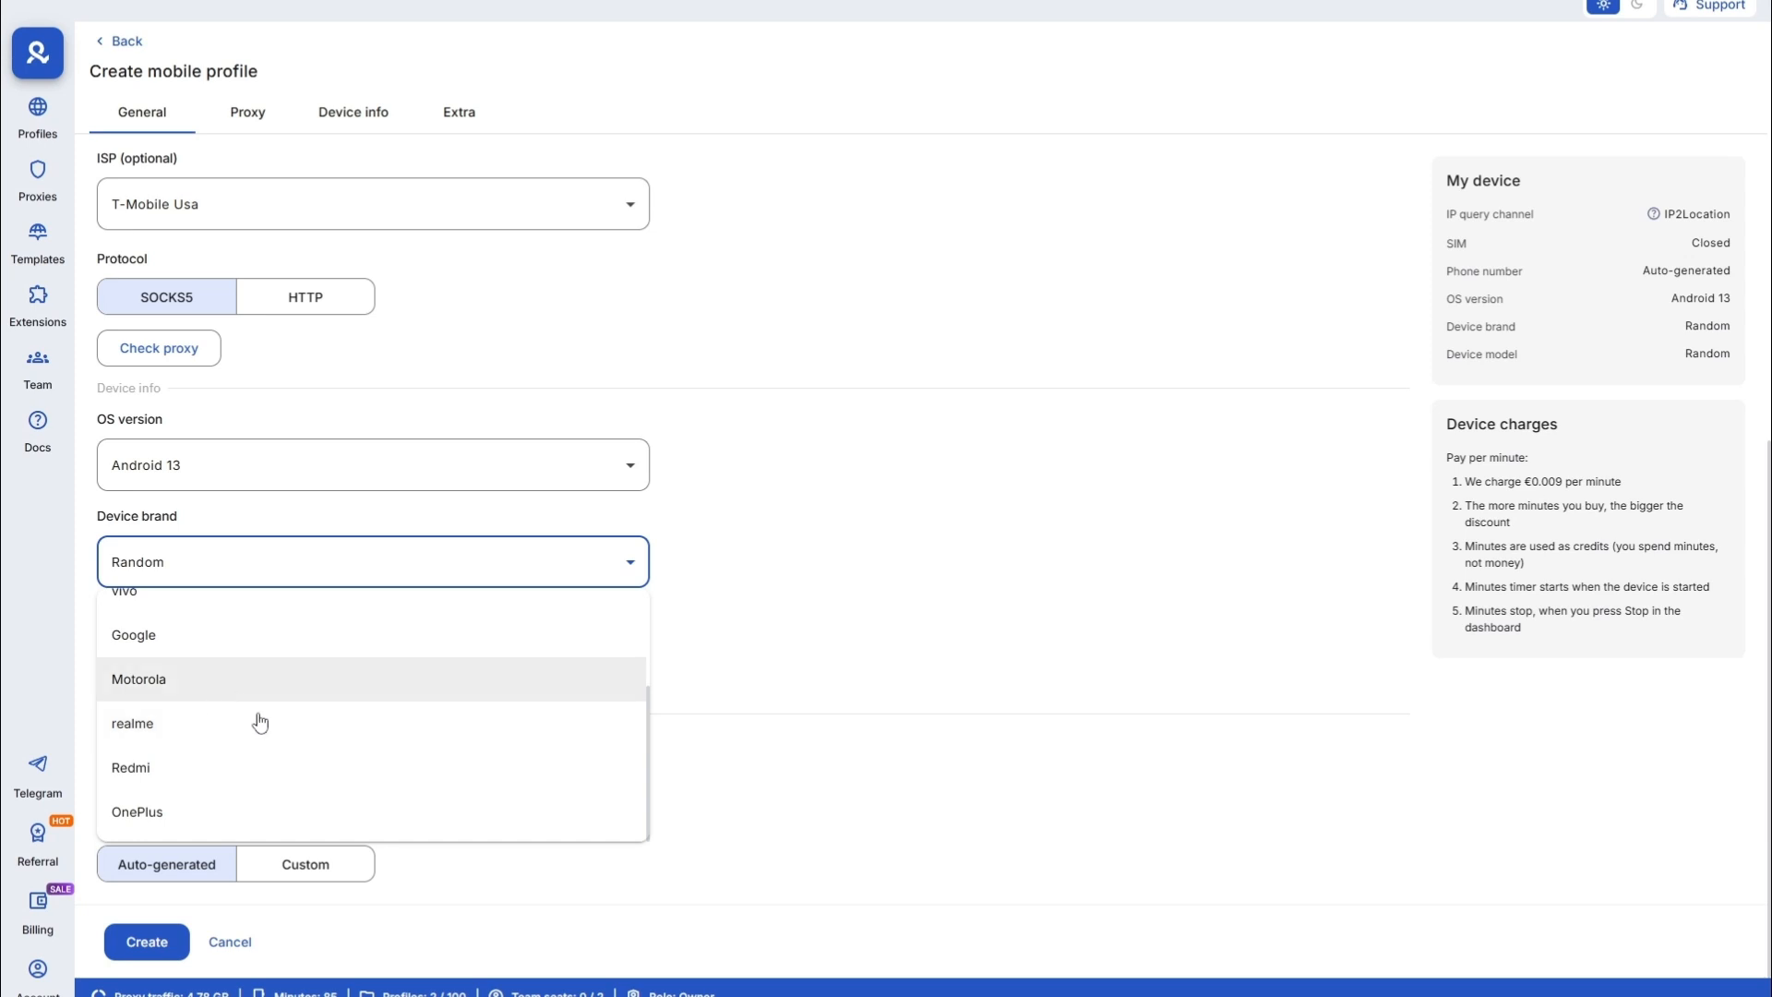
scroll(207, 743, up, 2)
scroll(194, 725, down, 2)
scroll(234, 747, up, 2)
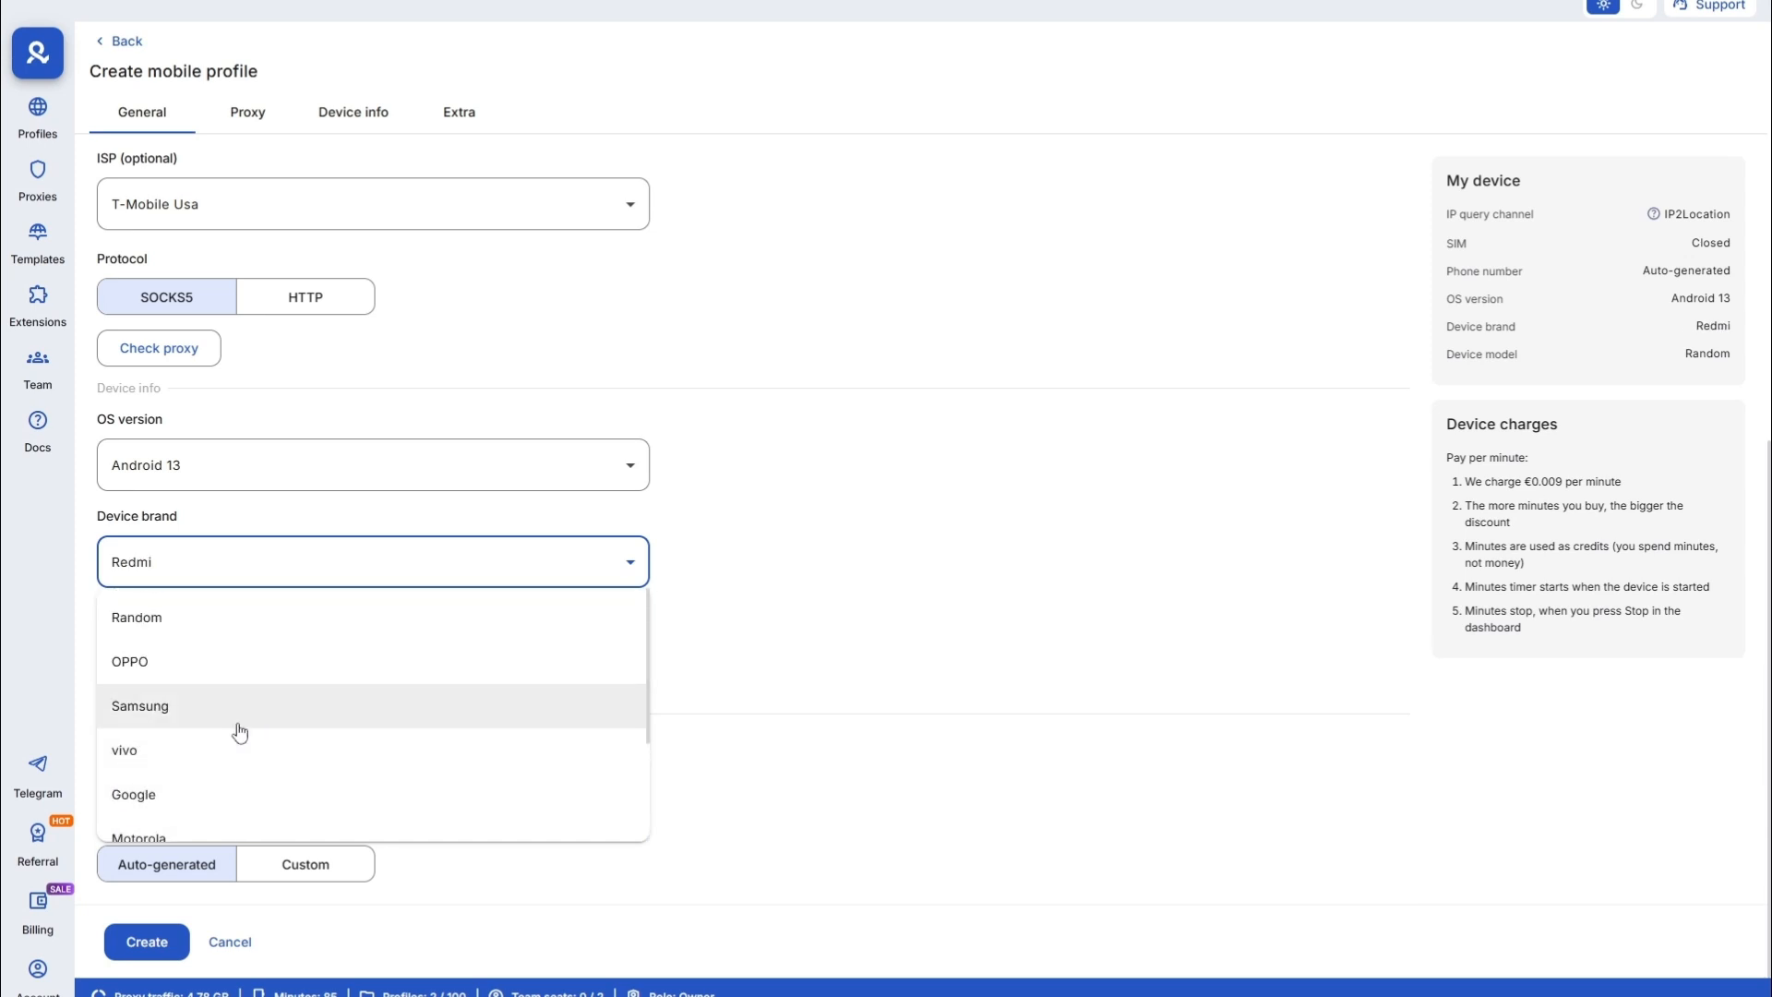
click(233, 725)
- Choose the Galaxy S23 Ultra model, switch the network to Cellular, and create the profile
scroll(240, 847, down, 3)
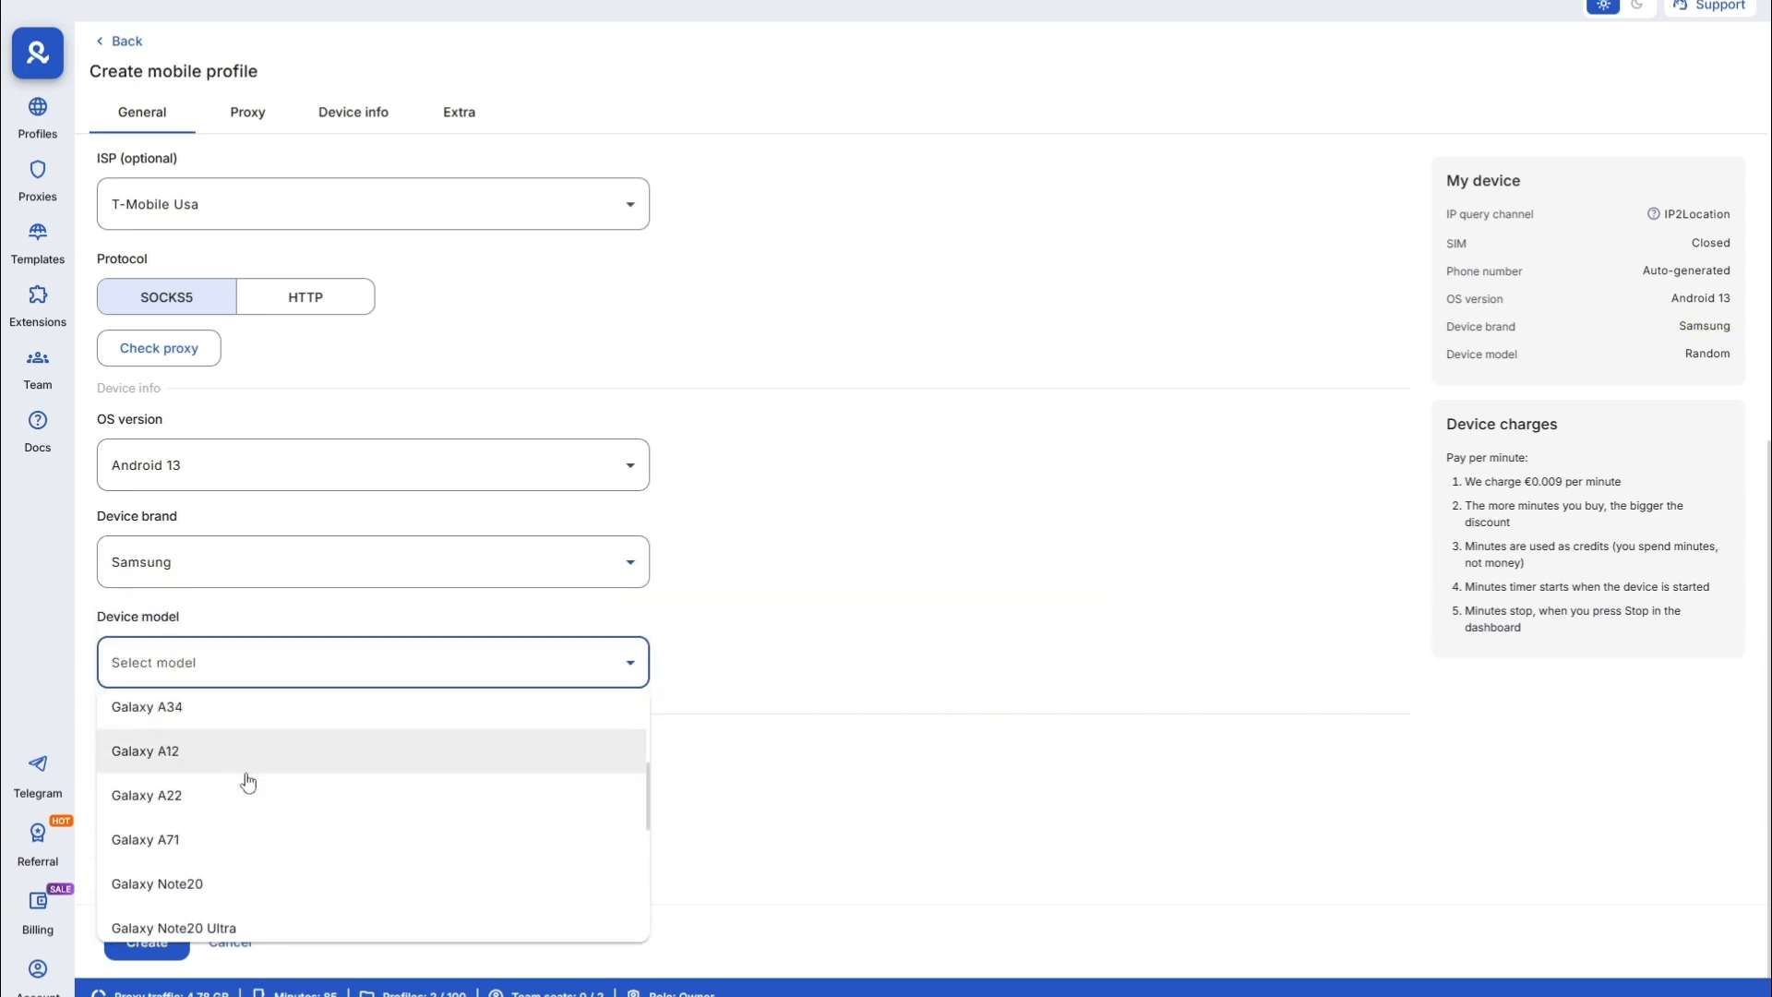
scroll(246, 779, up, 1)
click(242, 753)
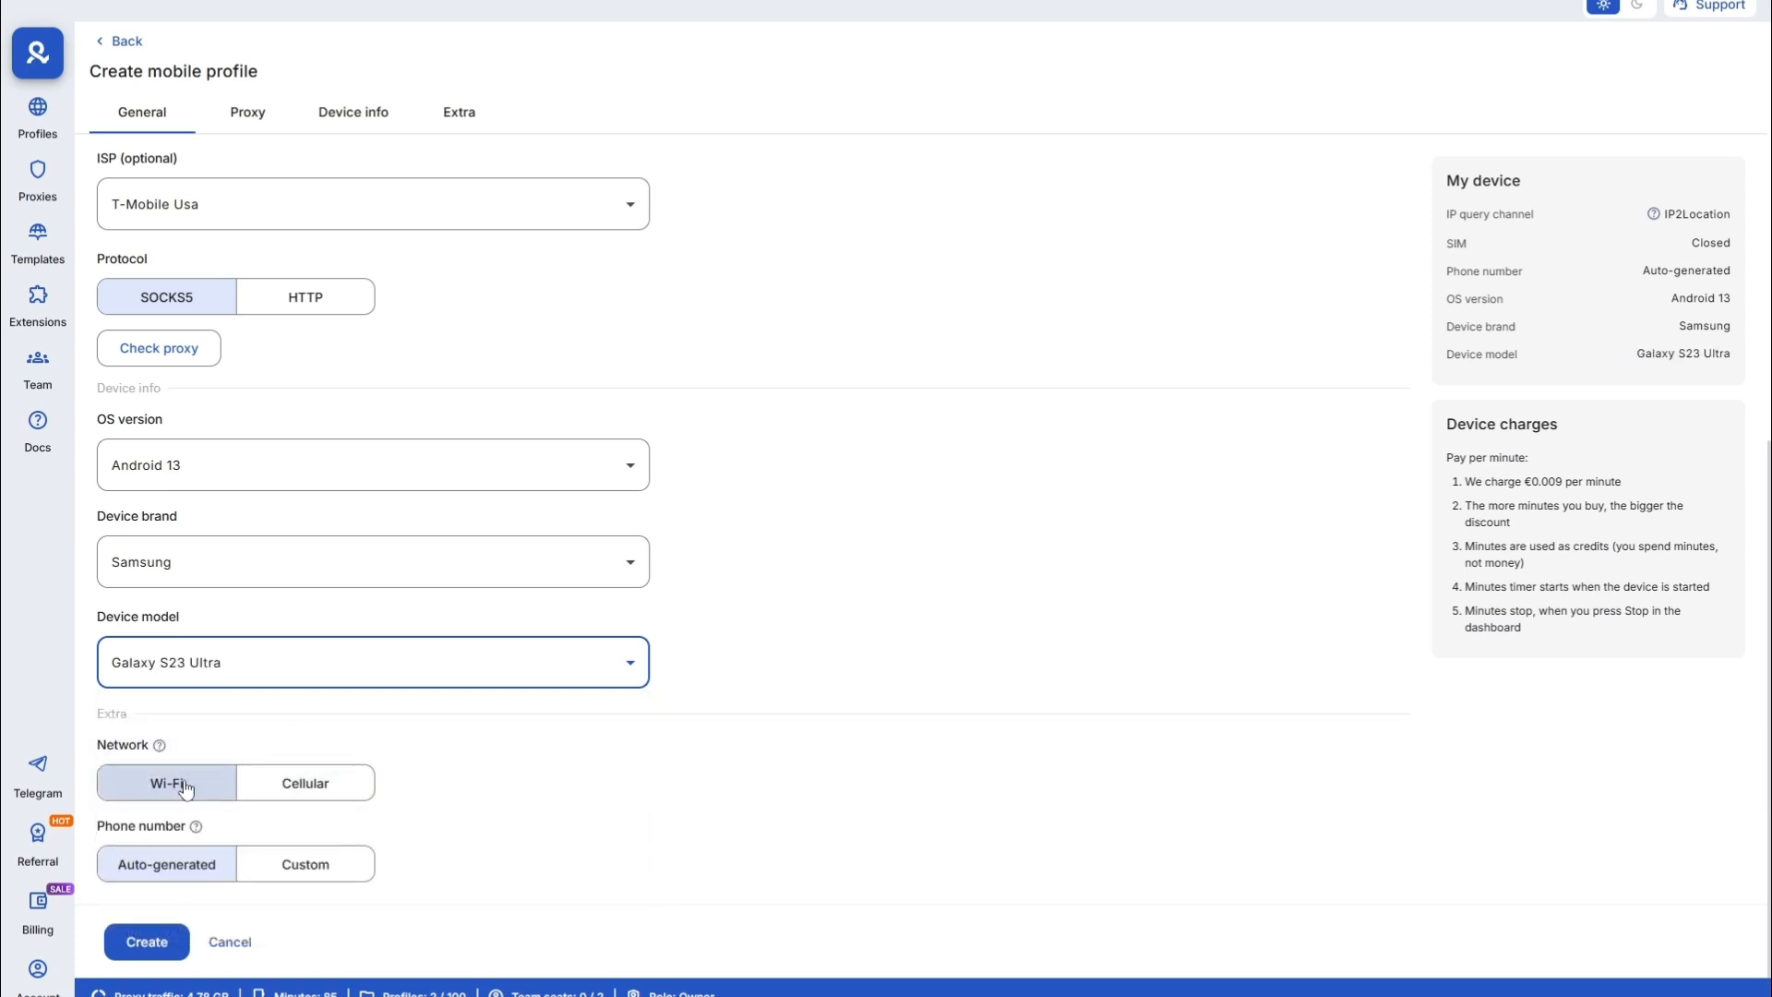
click(264, 800)
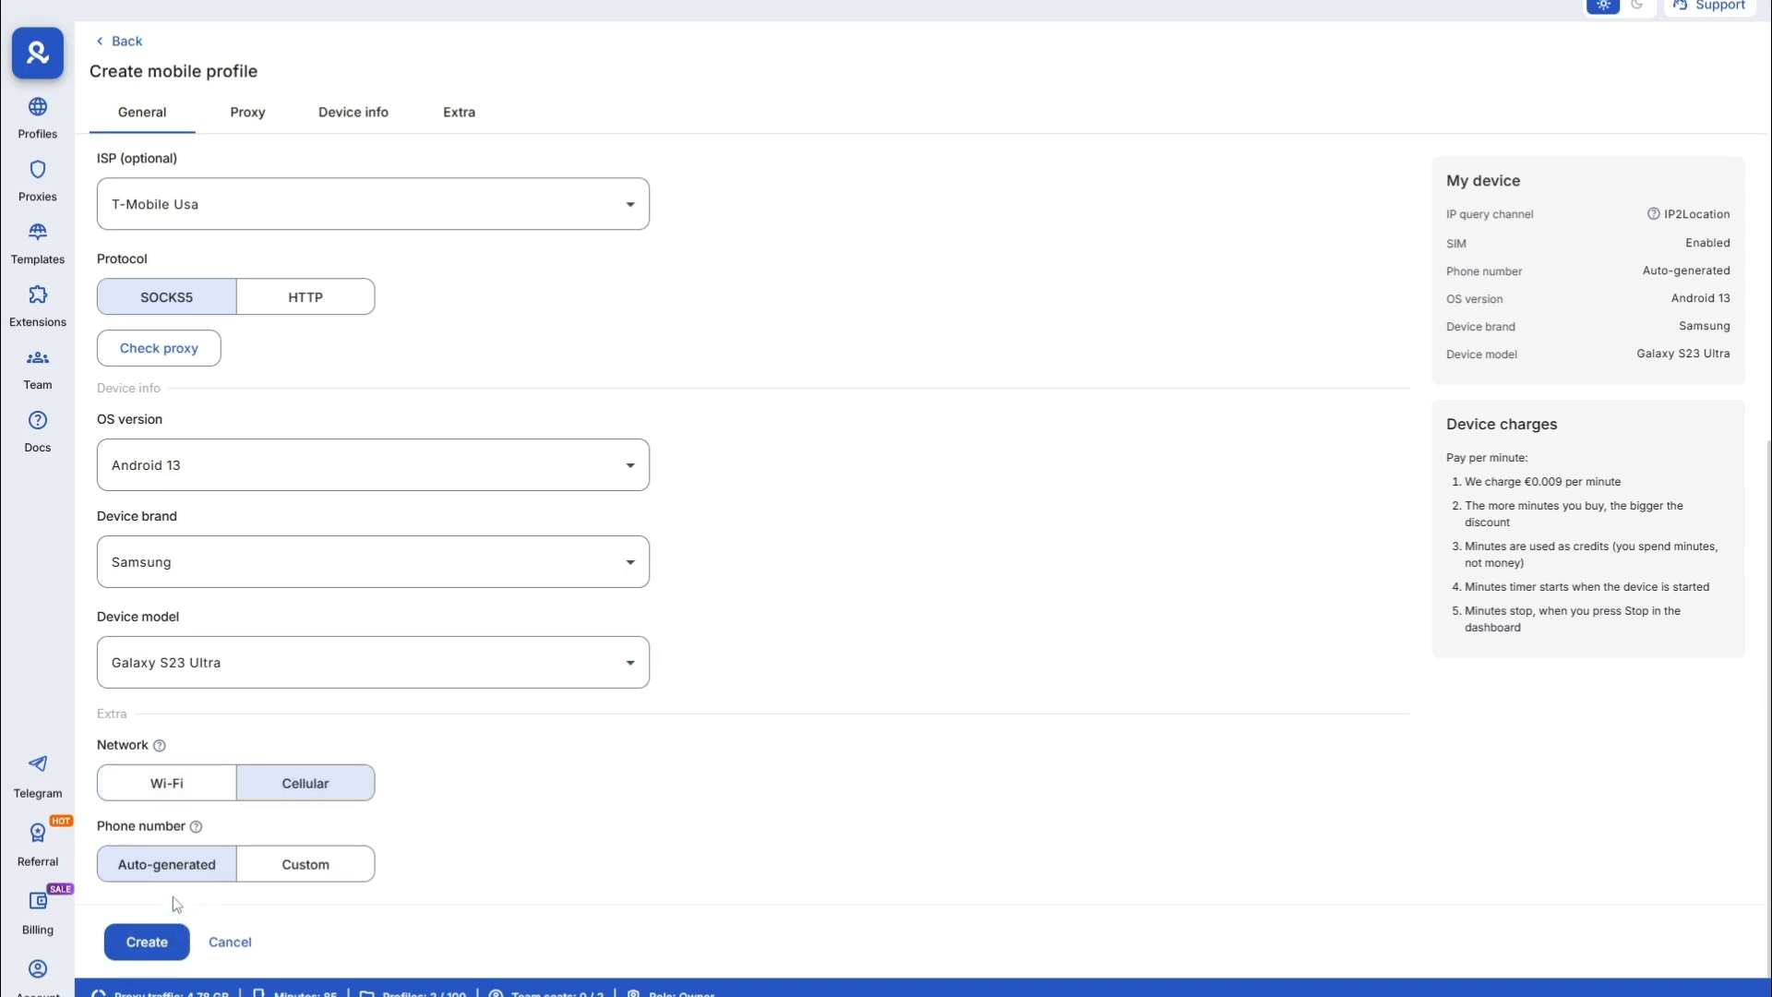
click(149, 943)
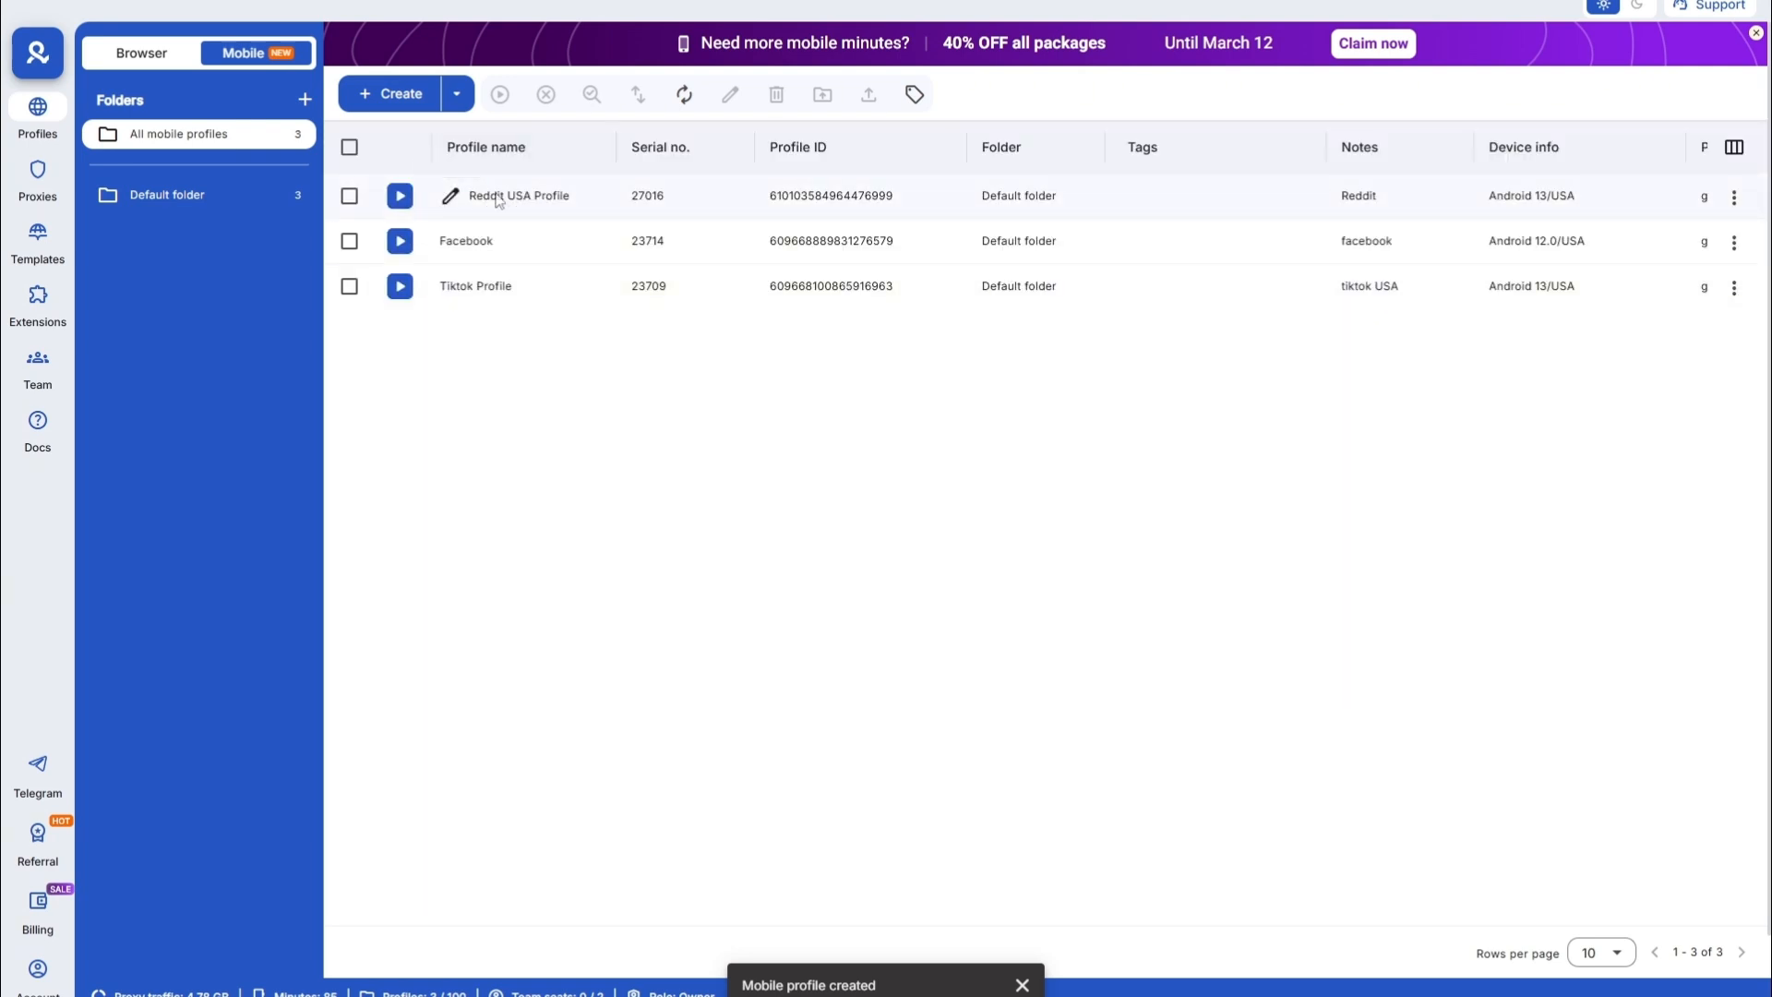
- Start the Reddit USA Profile cloud phone from the mobile profiles list
click(401, 197)
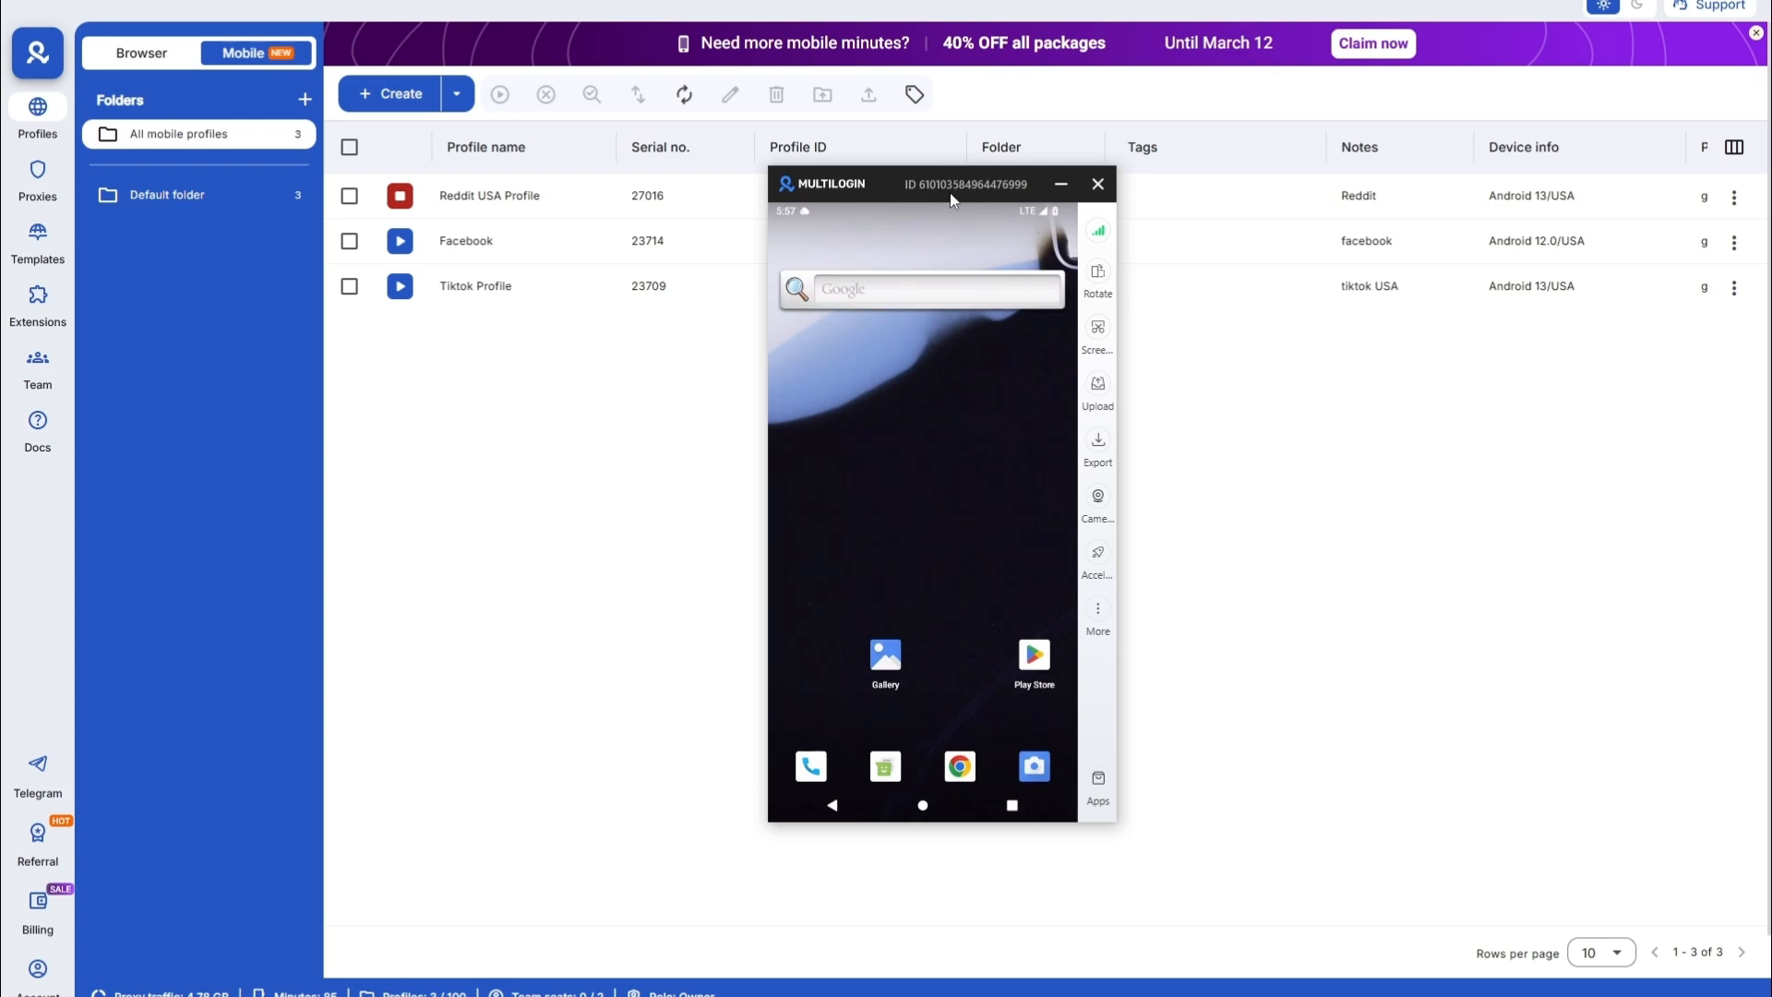
- Search 'reddit' in the phone's App marketplace, install it, and close the phone window
drag(950, 189, 845, 215)
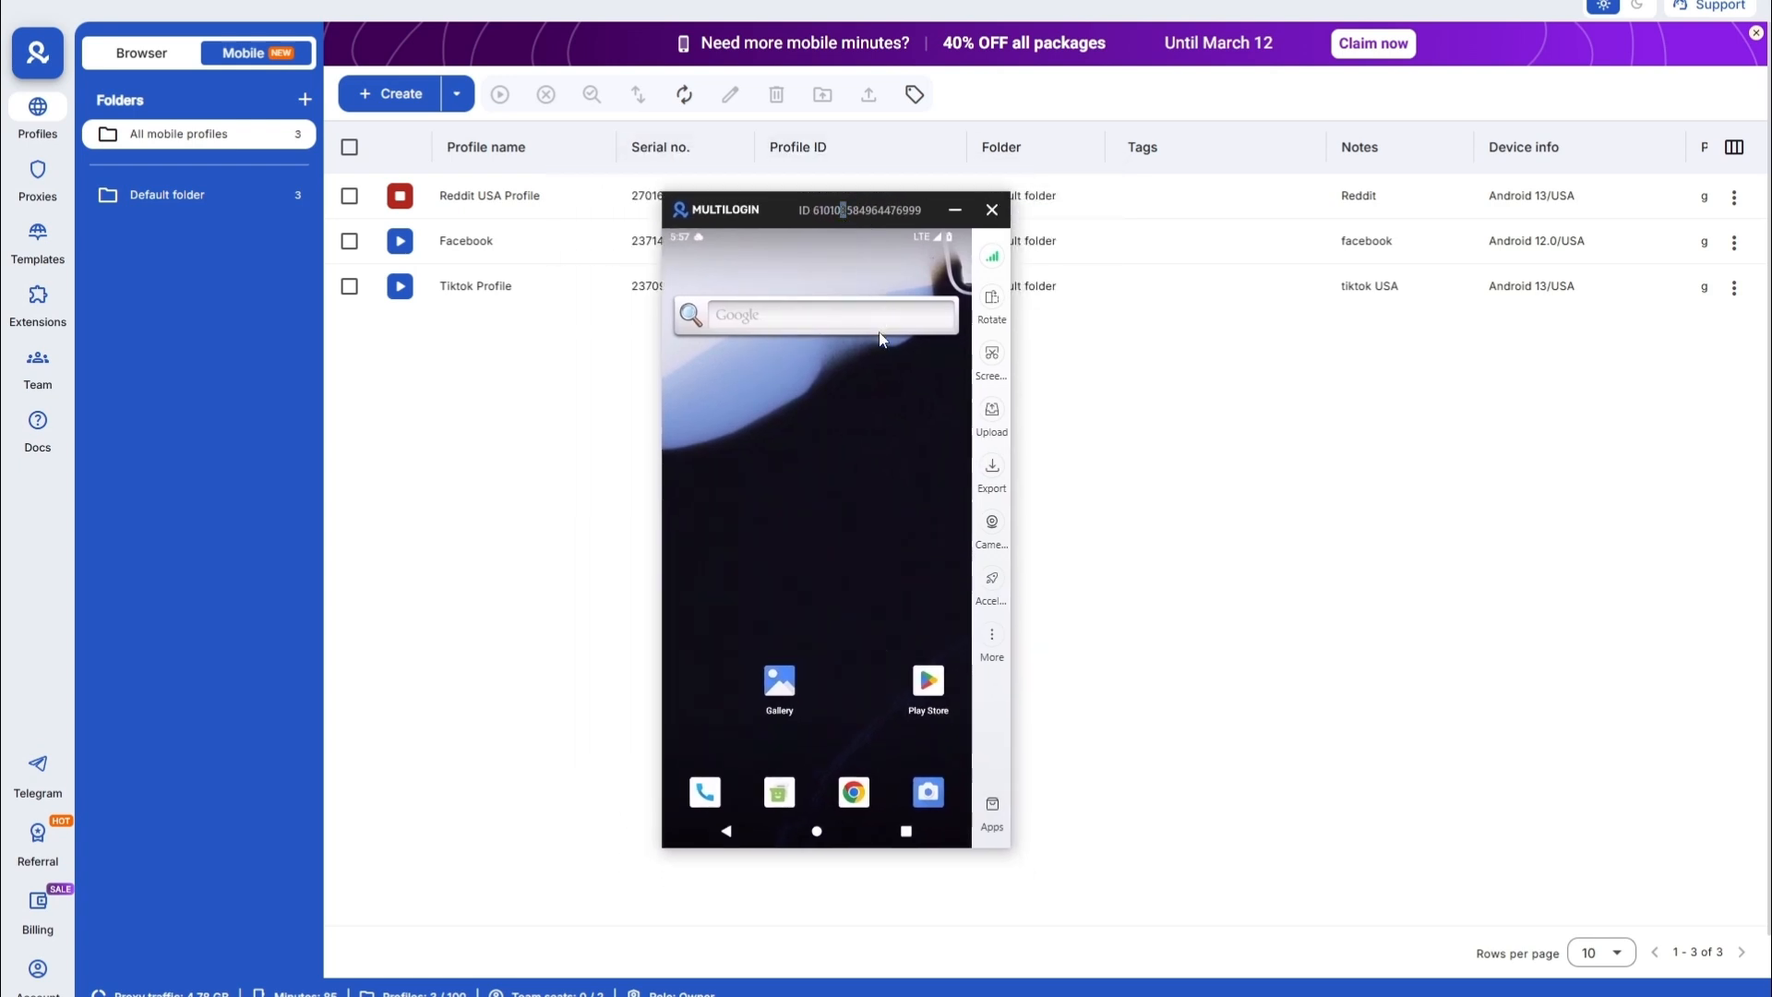
drag(879, 332, 869, 527)
click(992, 811)
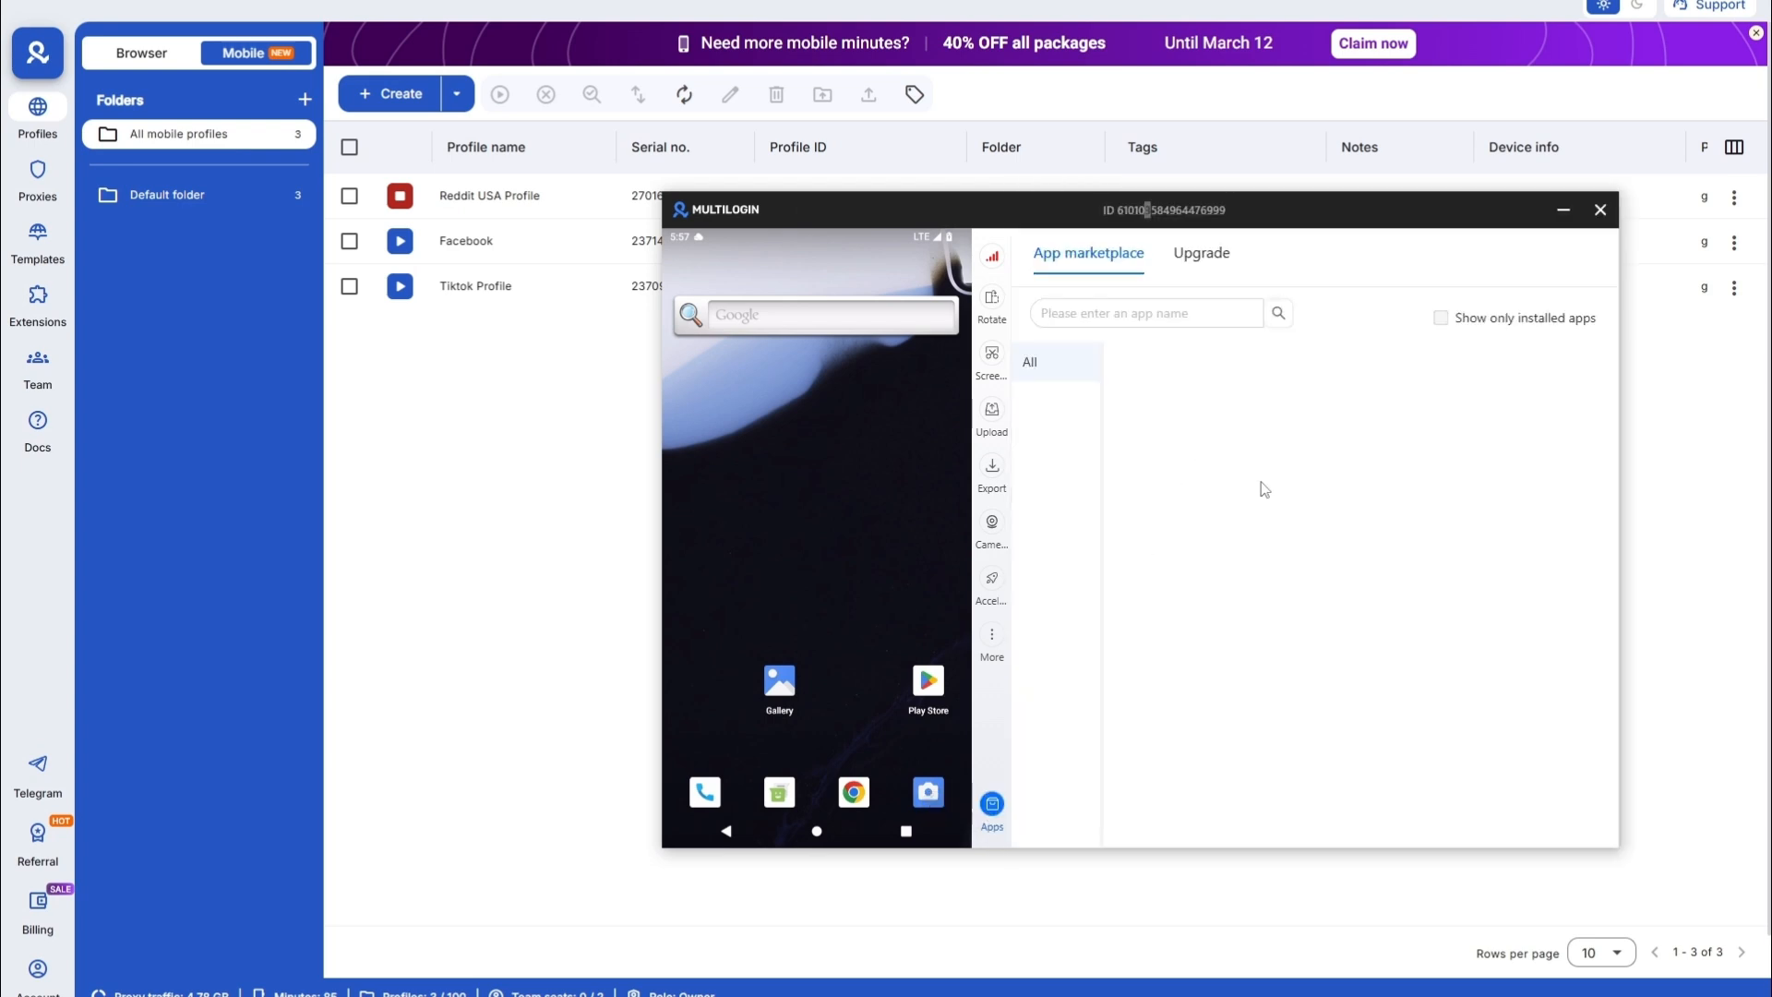
click(1228, 215)
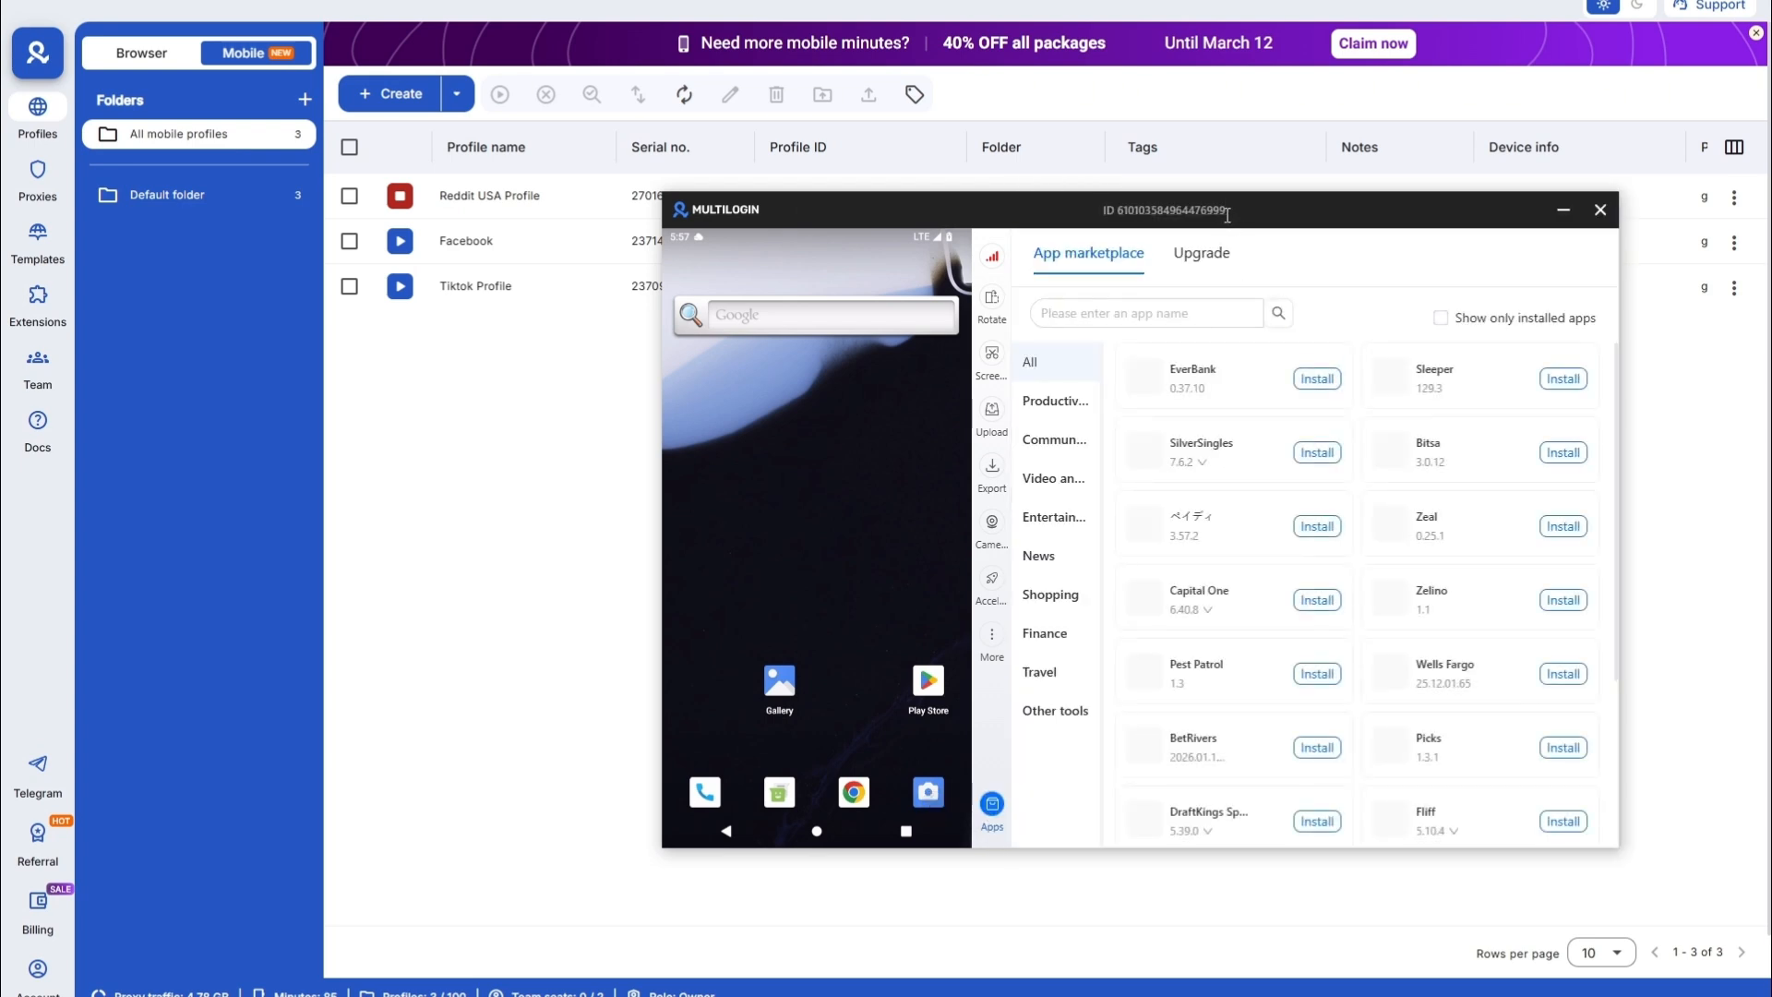
click(1156, 311)
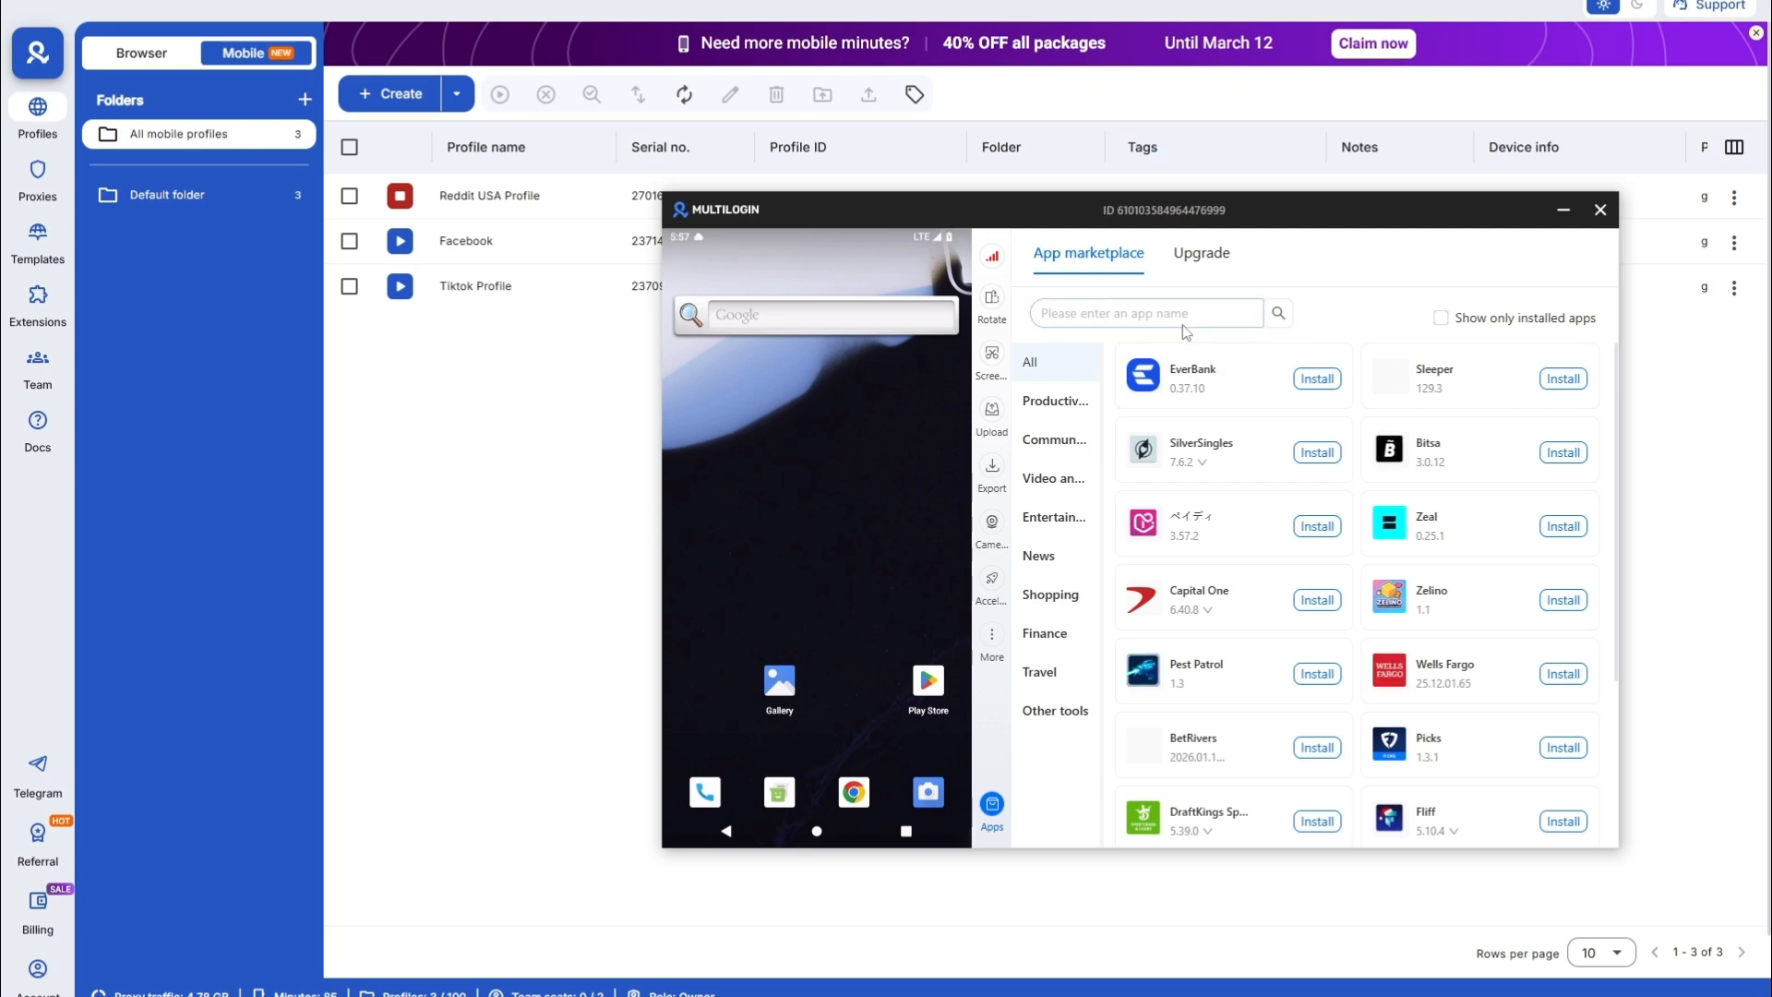
click(1184, 323)
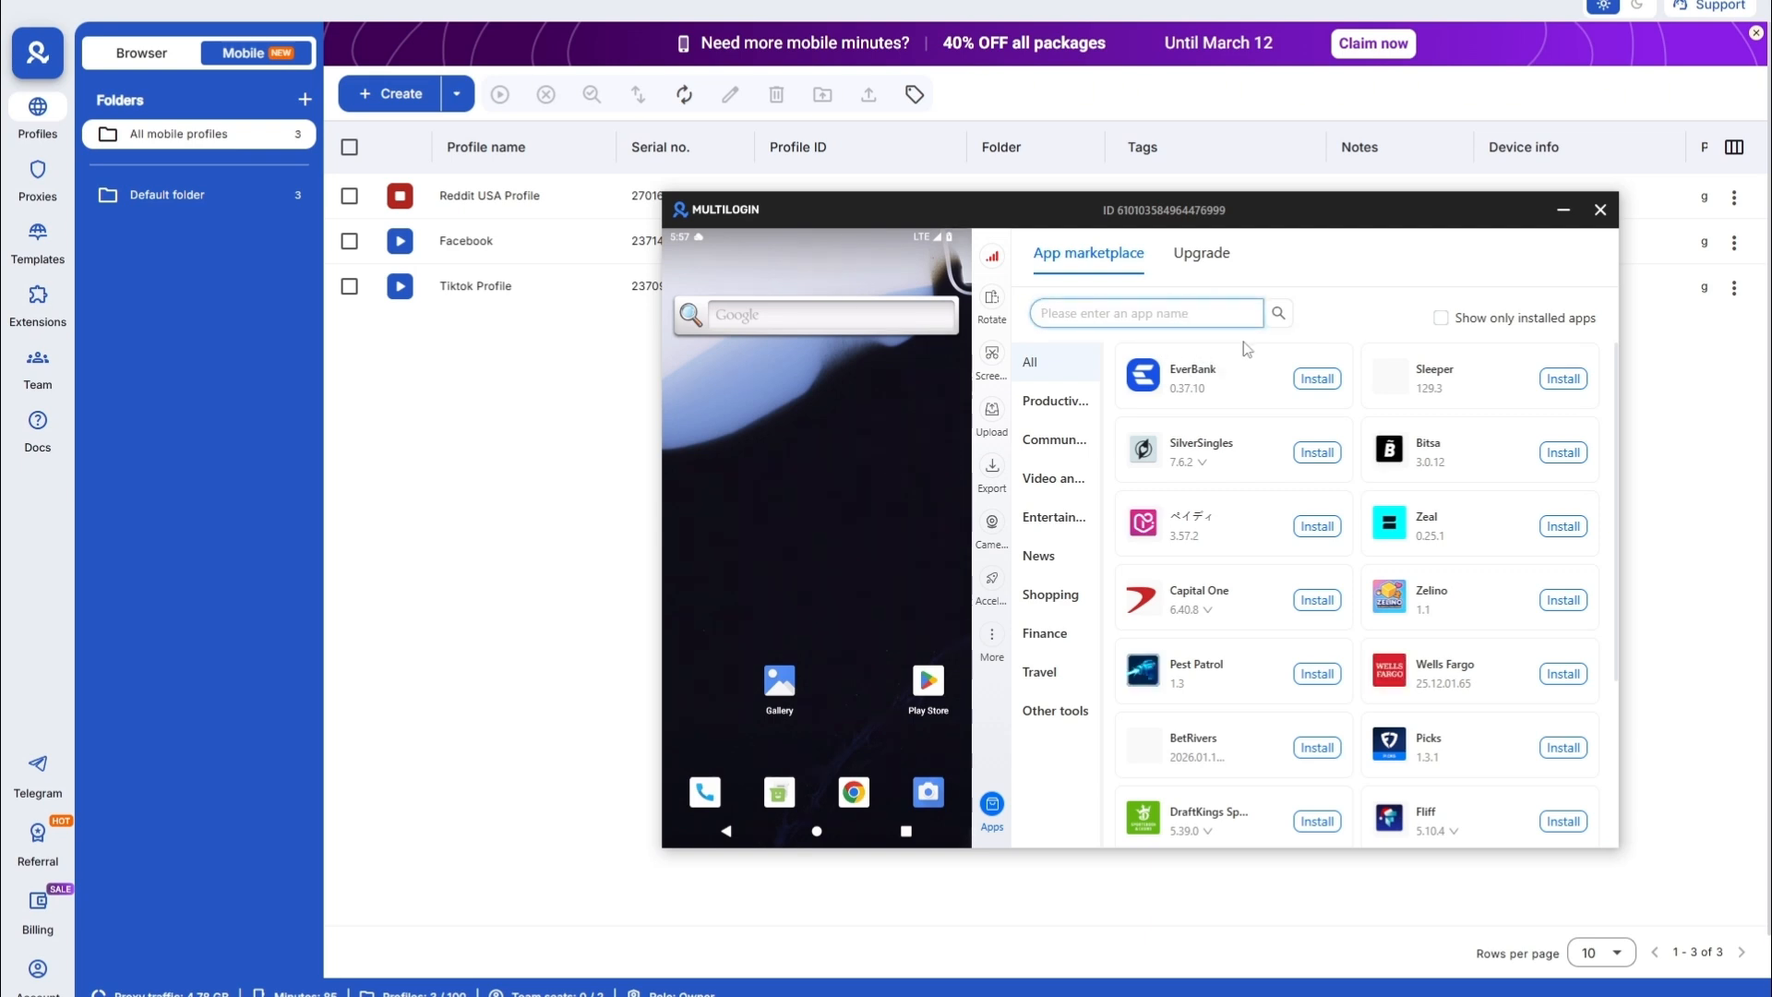
text(reddit)
click(1314, 374)
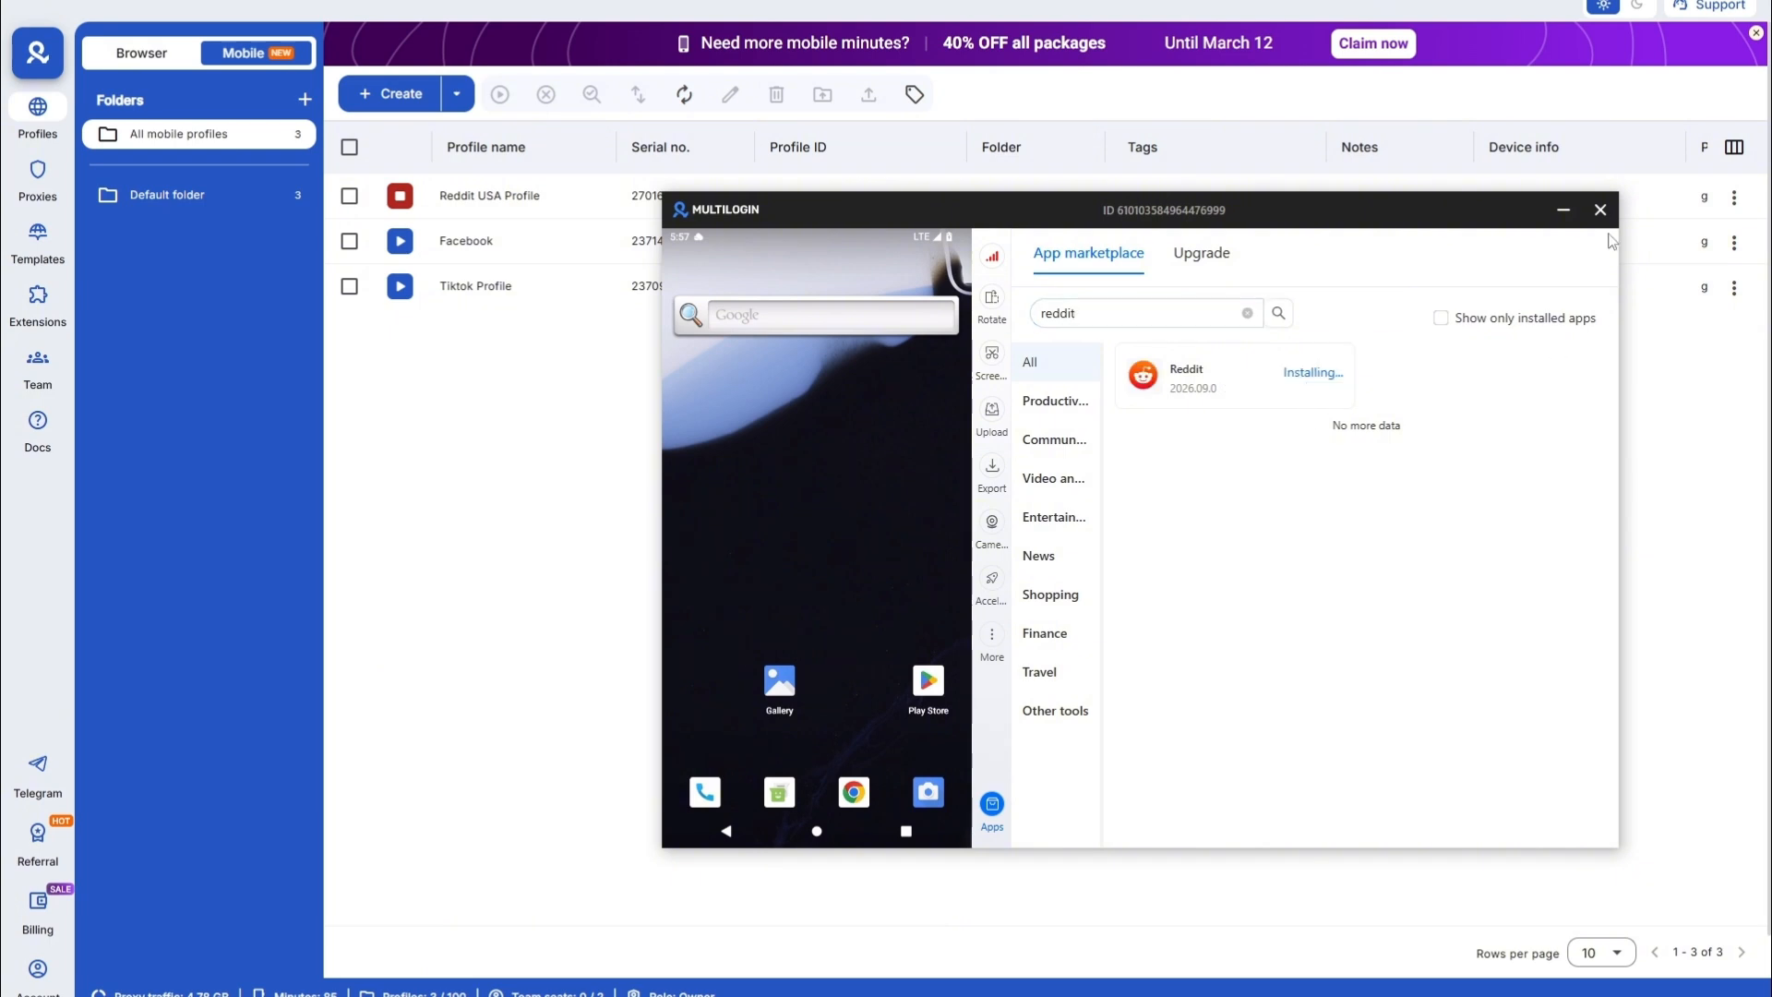
click(1601, 209)
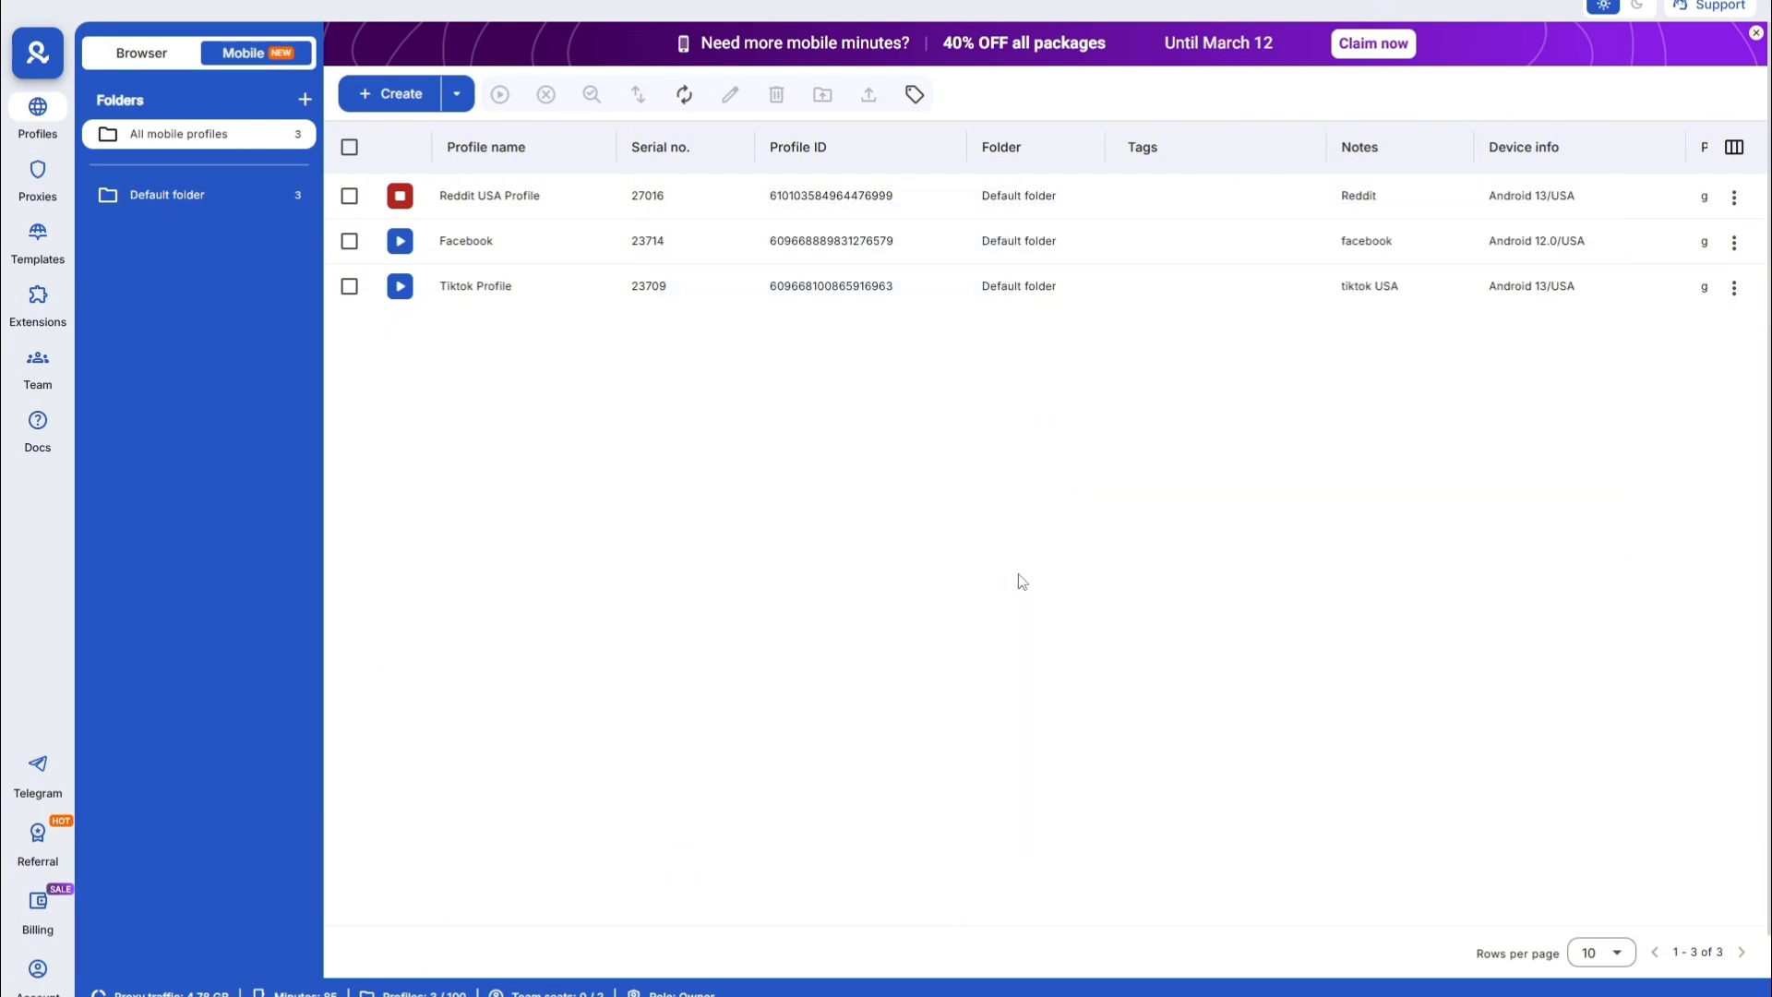
- Reopen the Reddit USA phone, scroll its About phone page, and start the Facebook phone profile
click(489, 196)
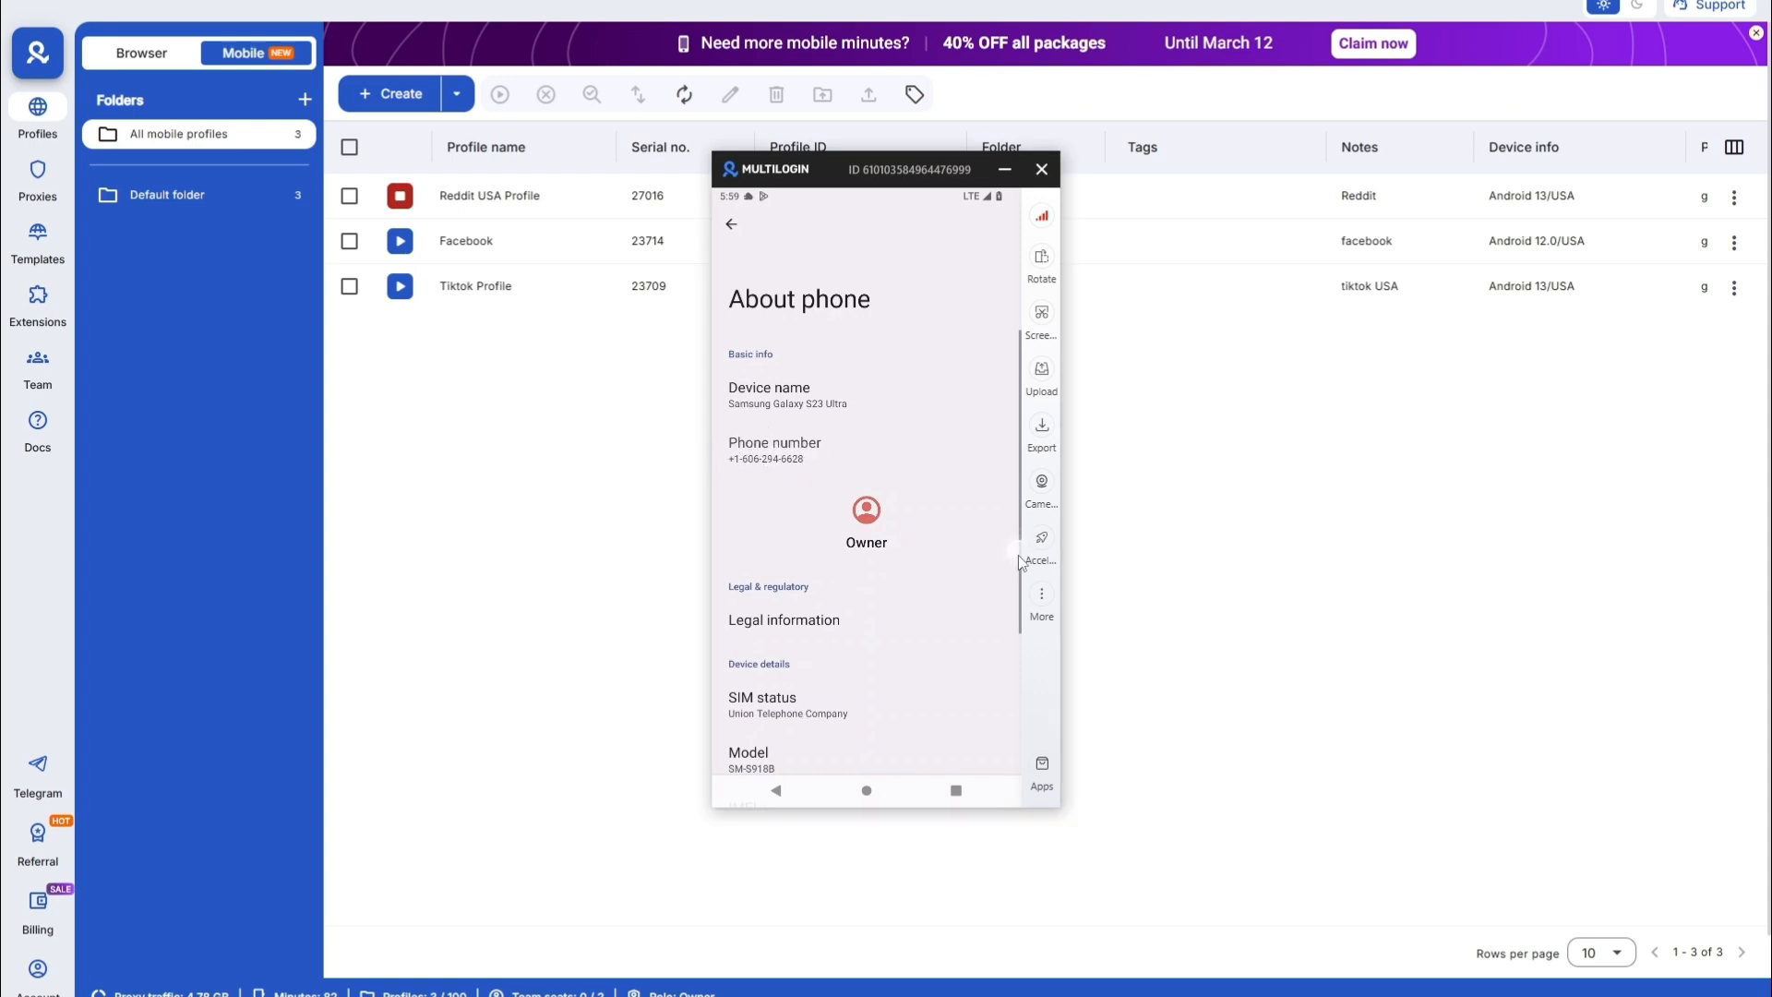
click(880, 622)
drag(880, 622, 921, 445)
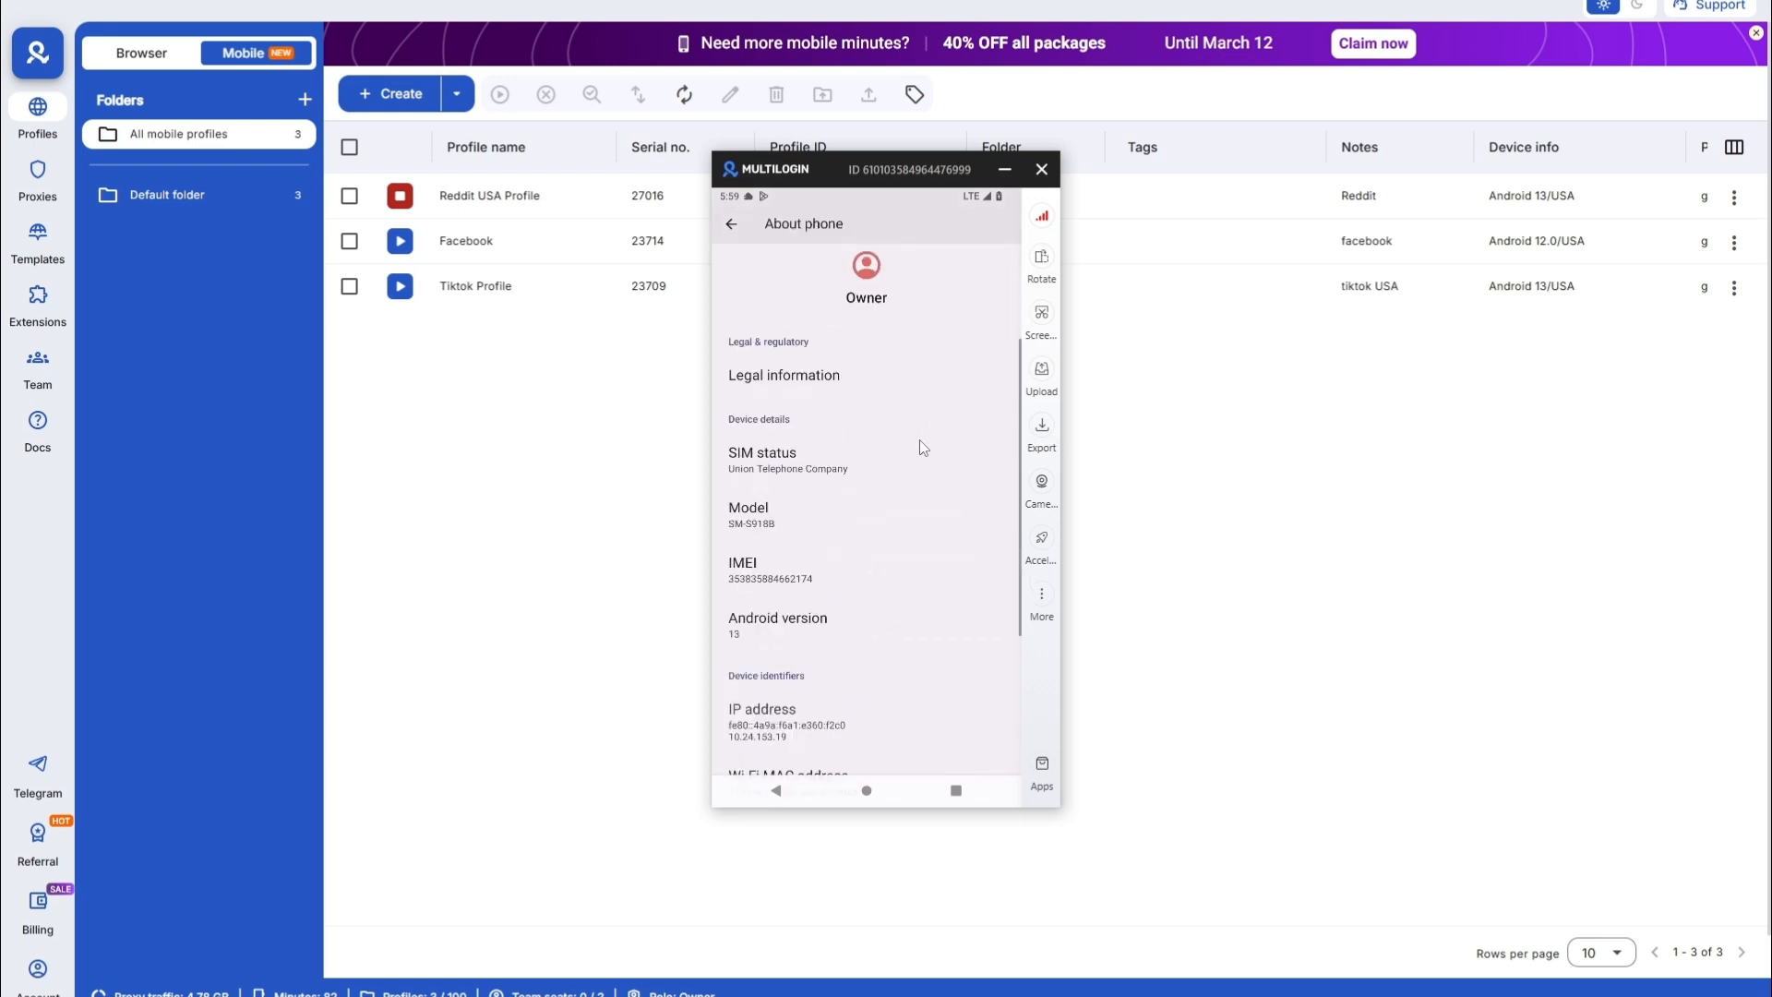
drag(756, 444, 766, 526)
drag(756, 600, 758, 525)
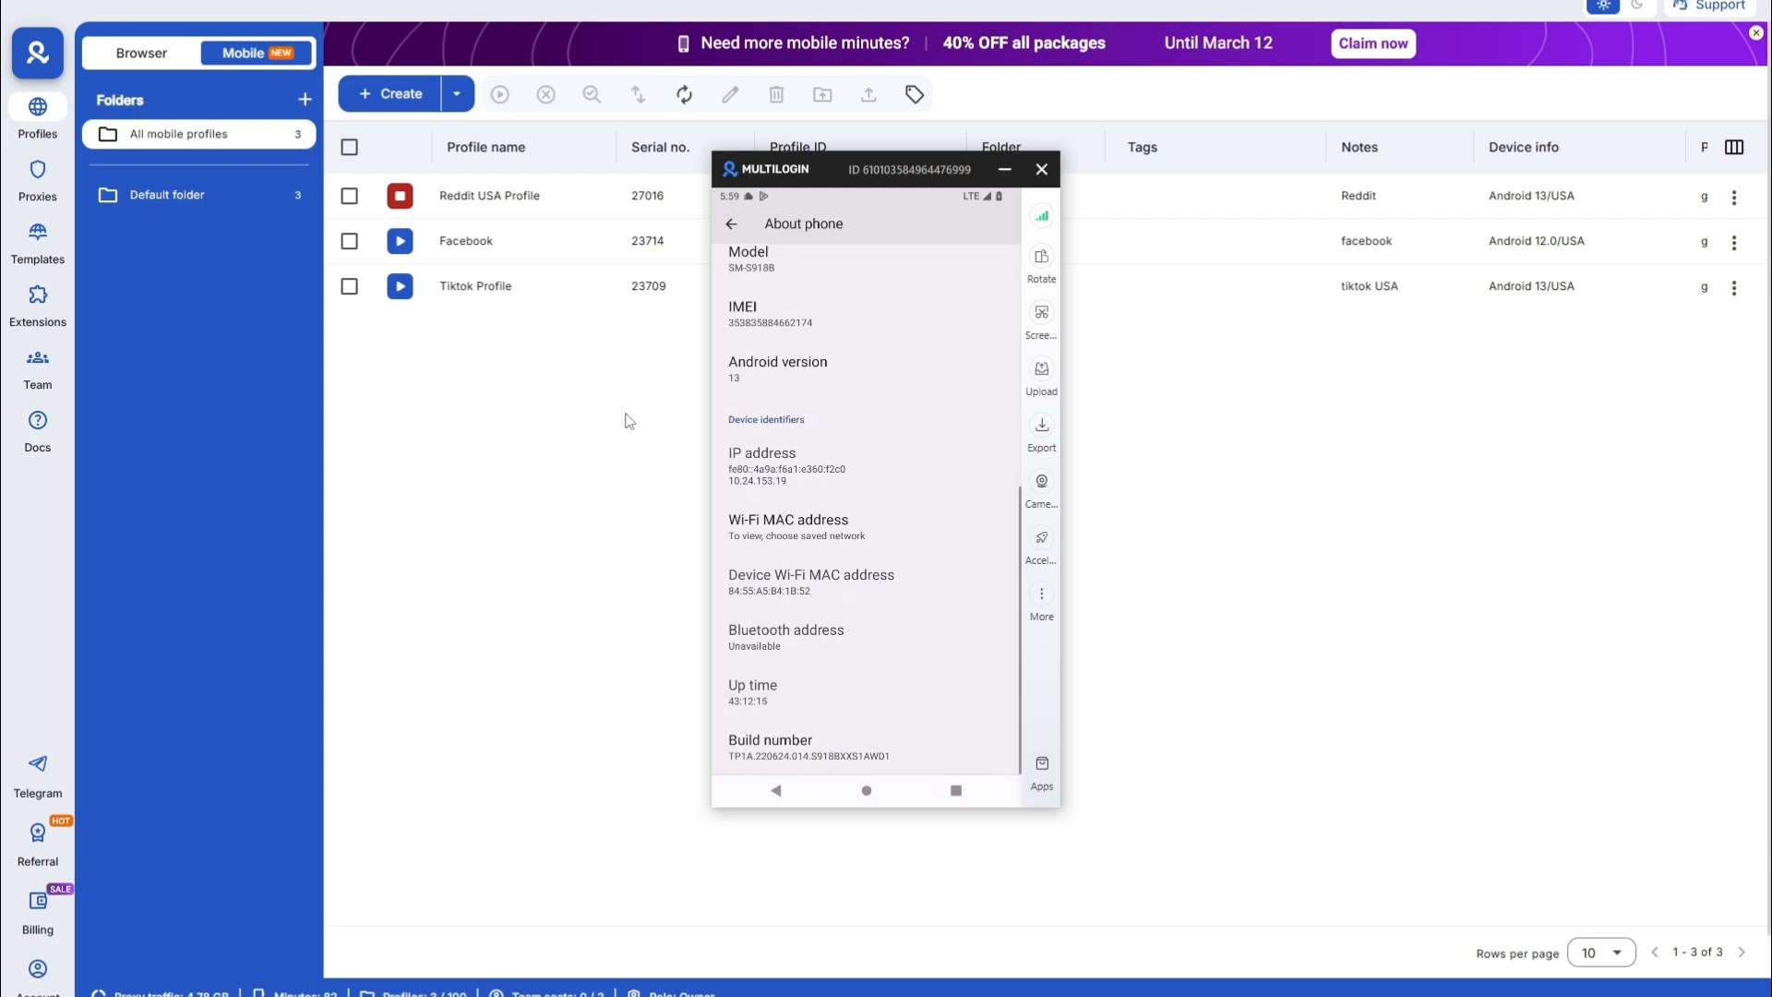
click(394, 244)
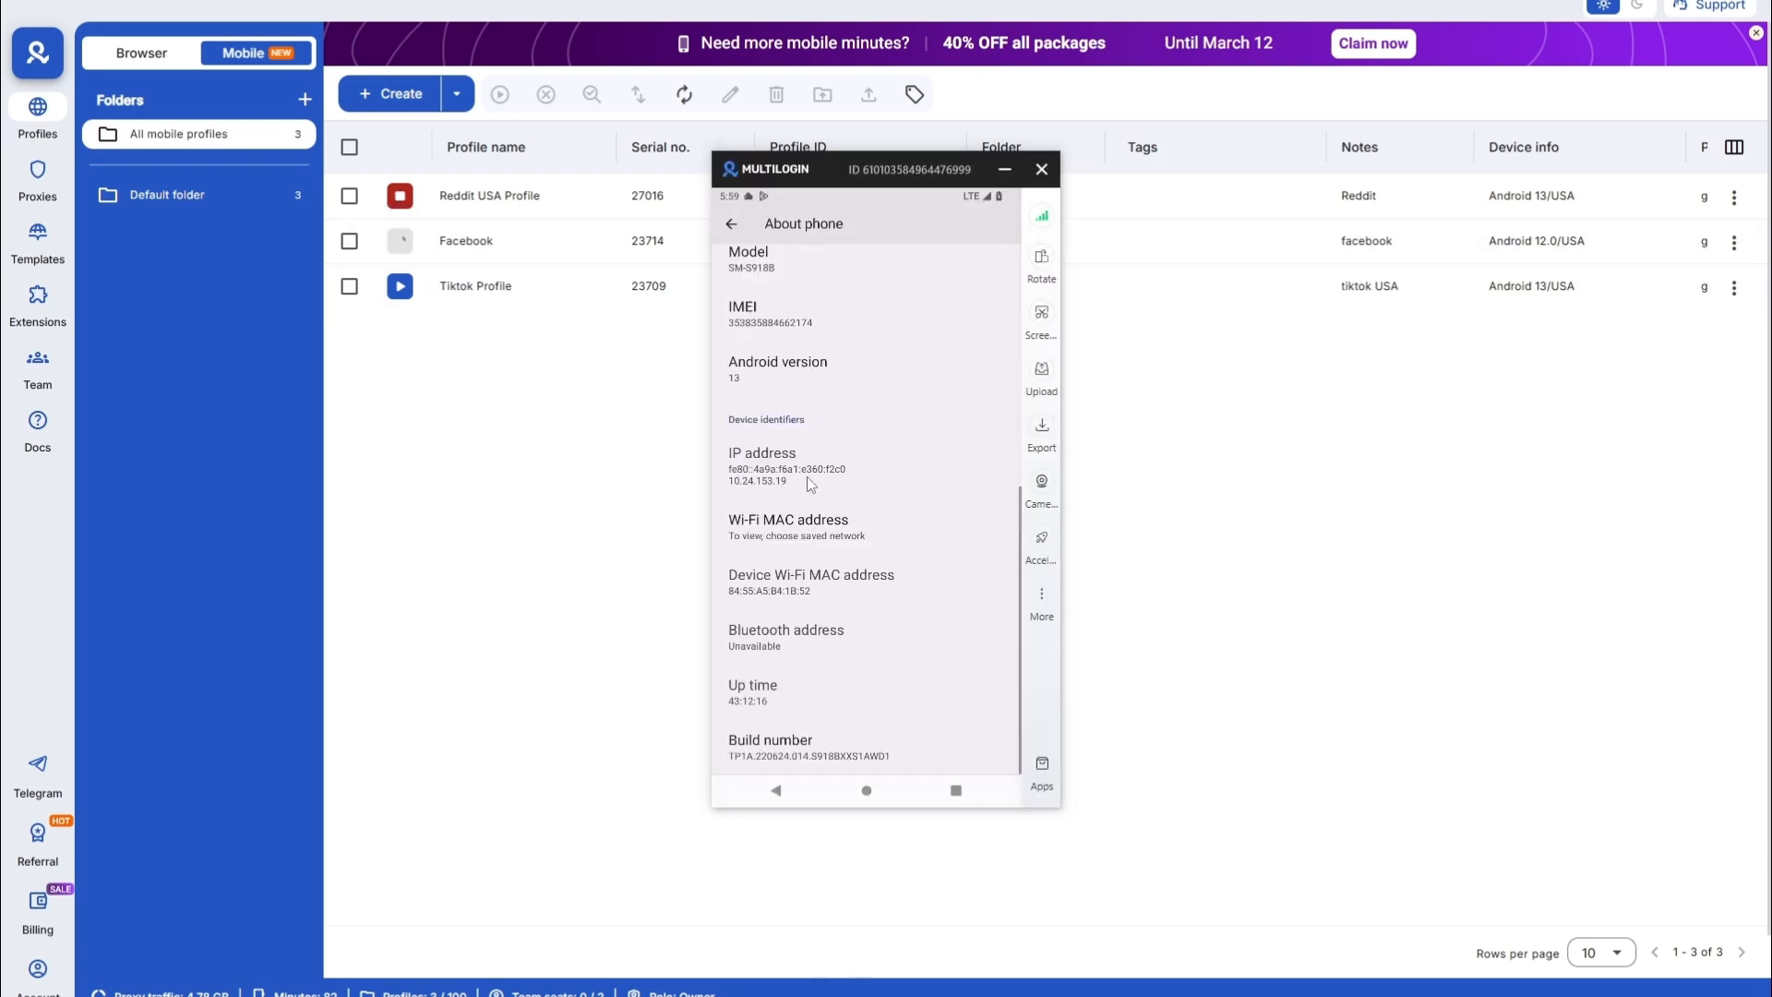
drag(835, 181, 790, 194)
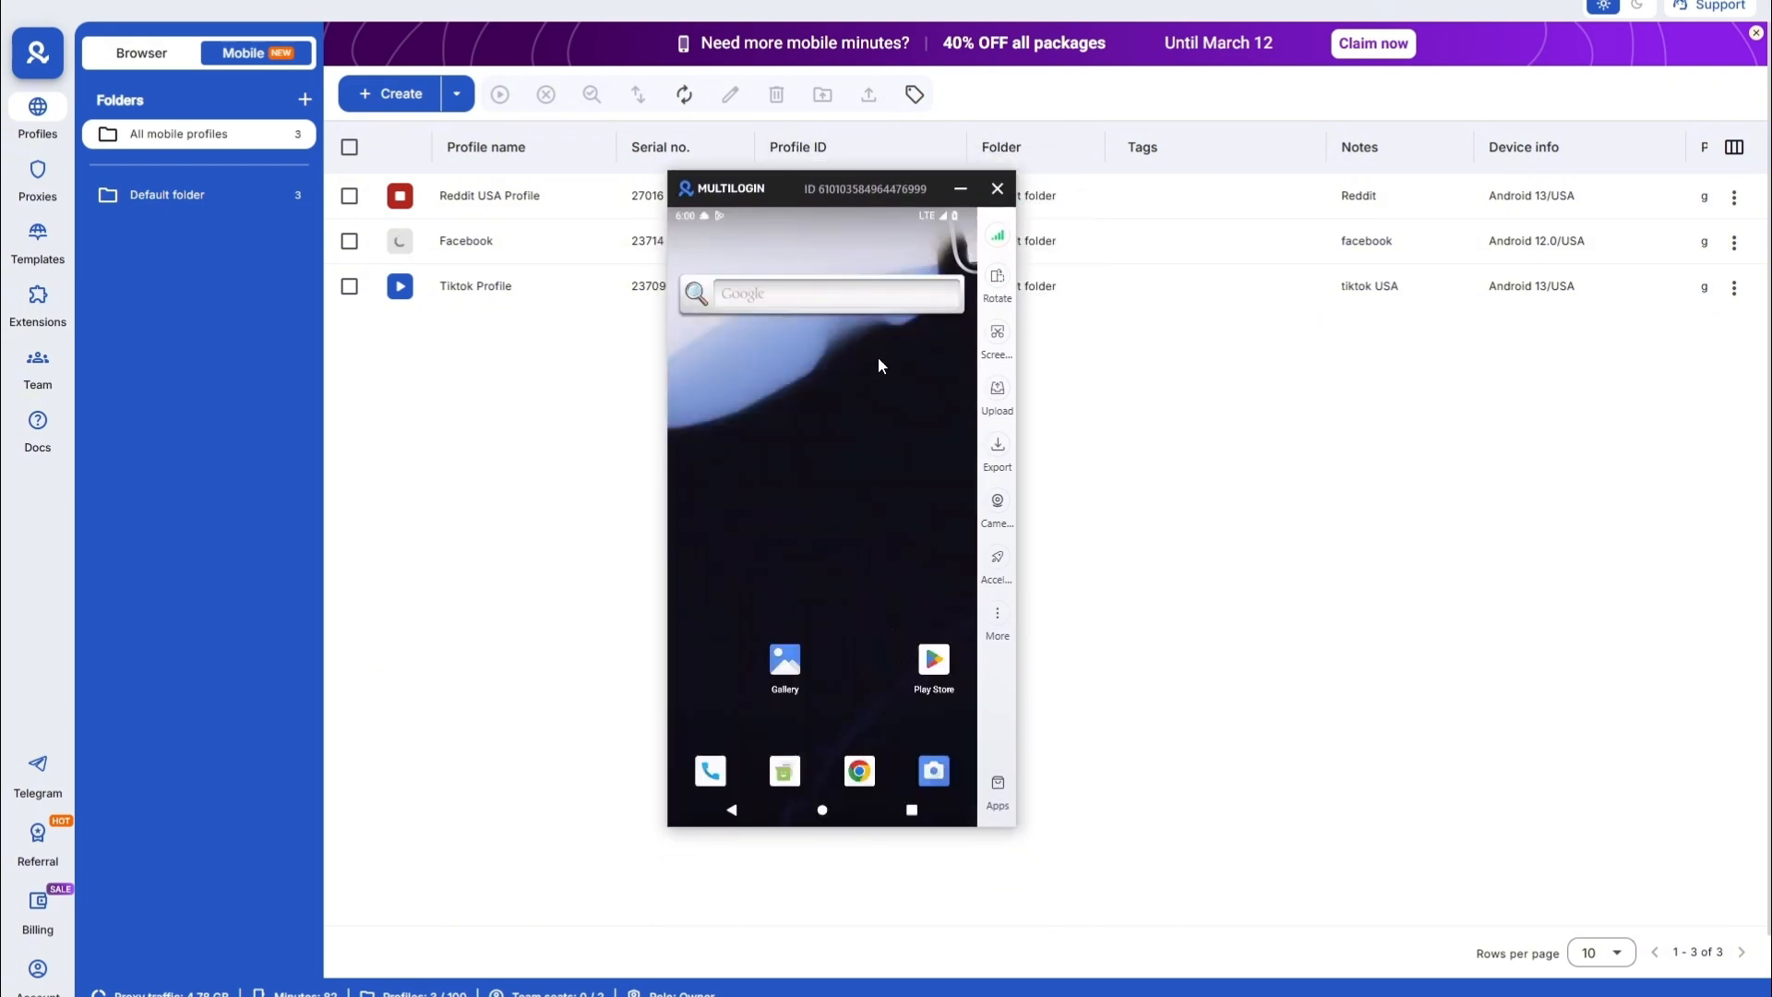
- Launch Reddit from the Reddit USA phone's app drawer
scroll(878, 357, down, 3)
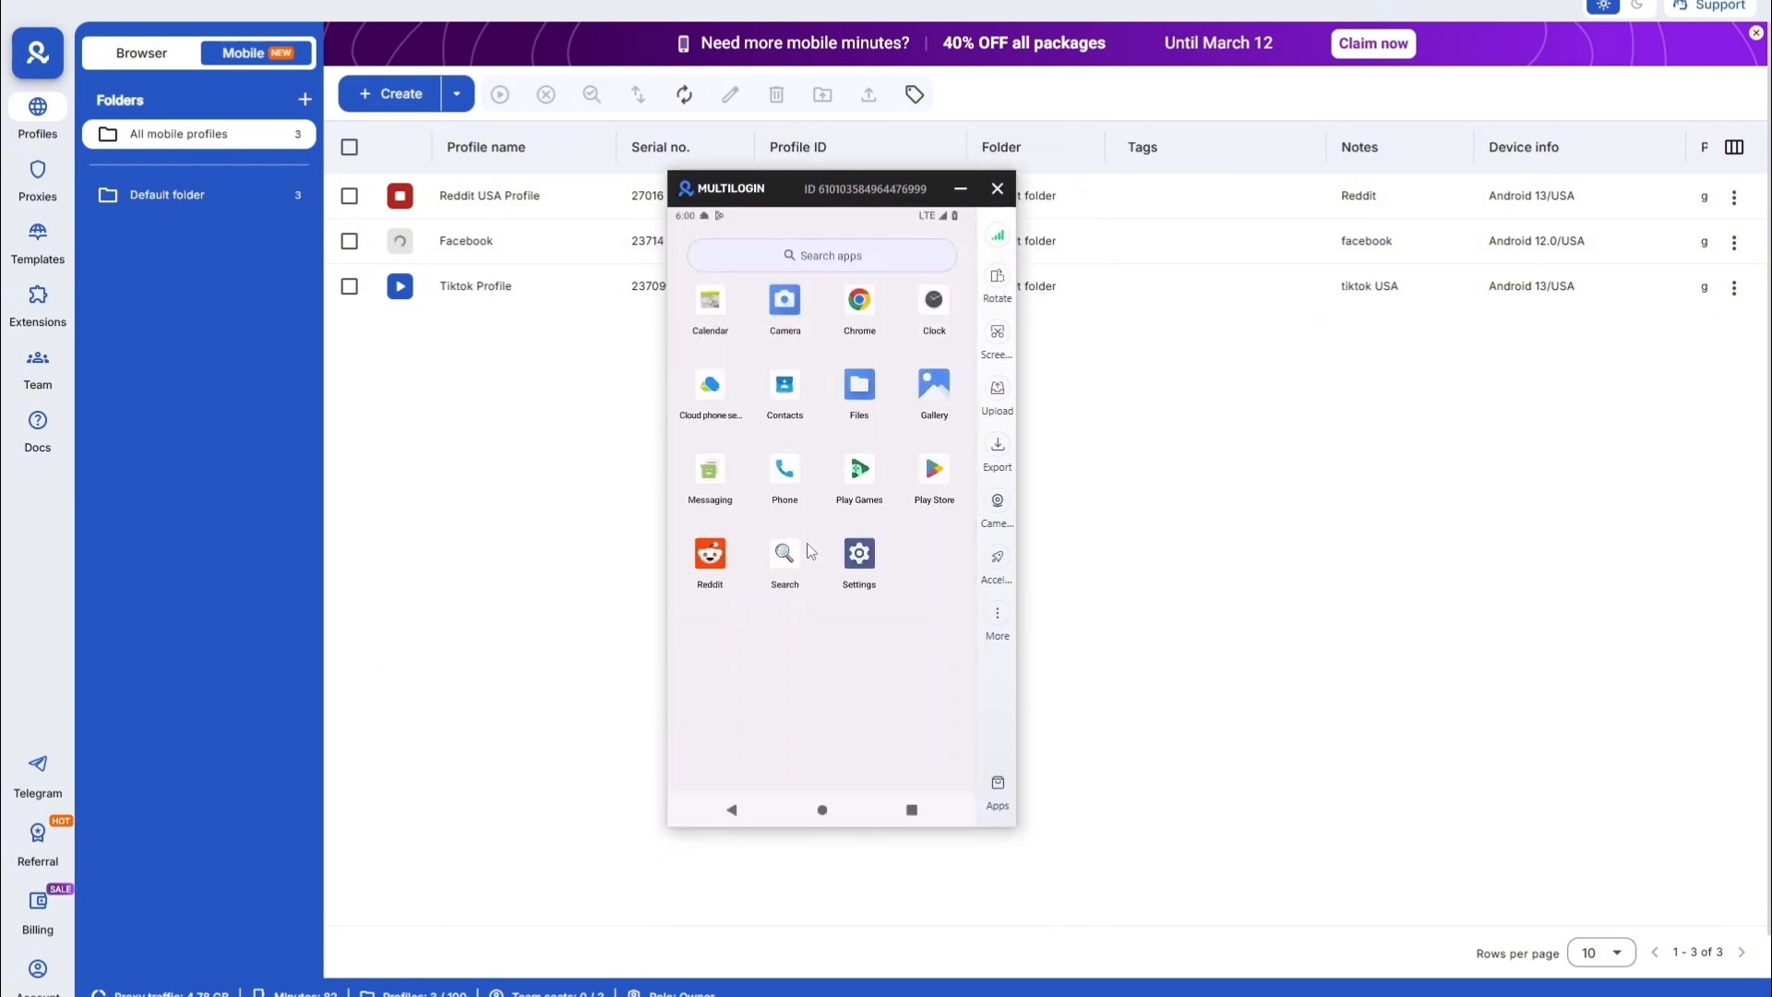
click(710, 555)
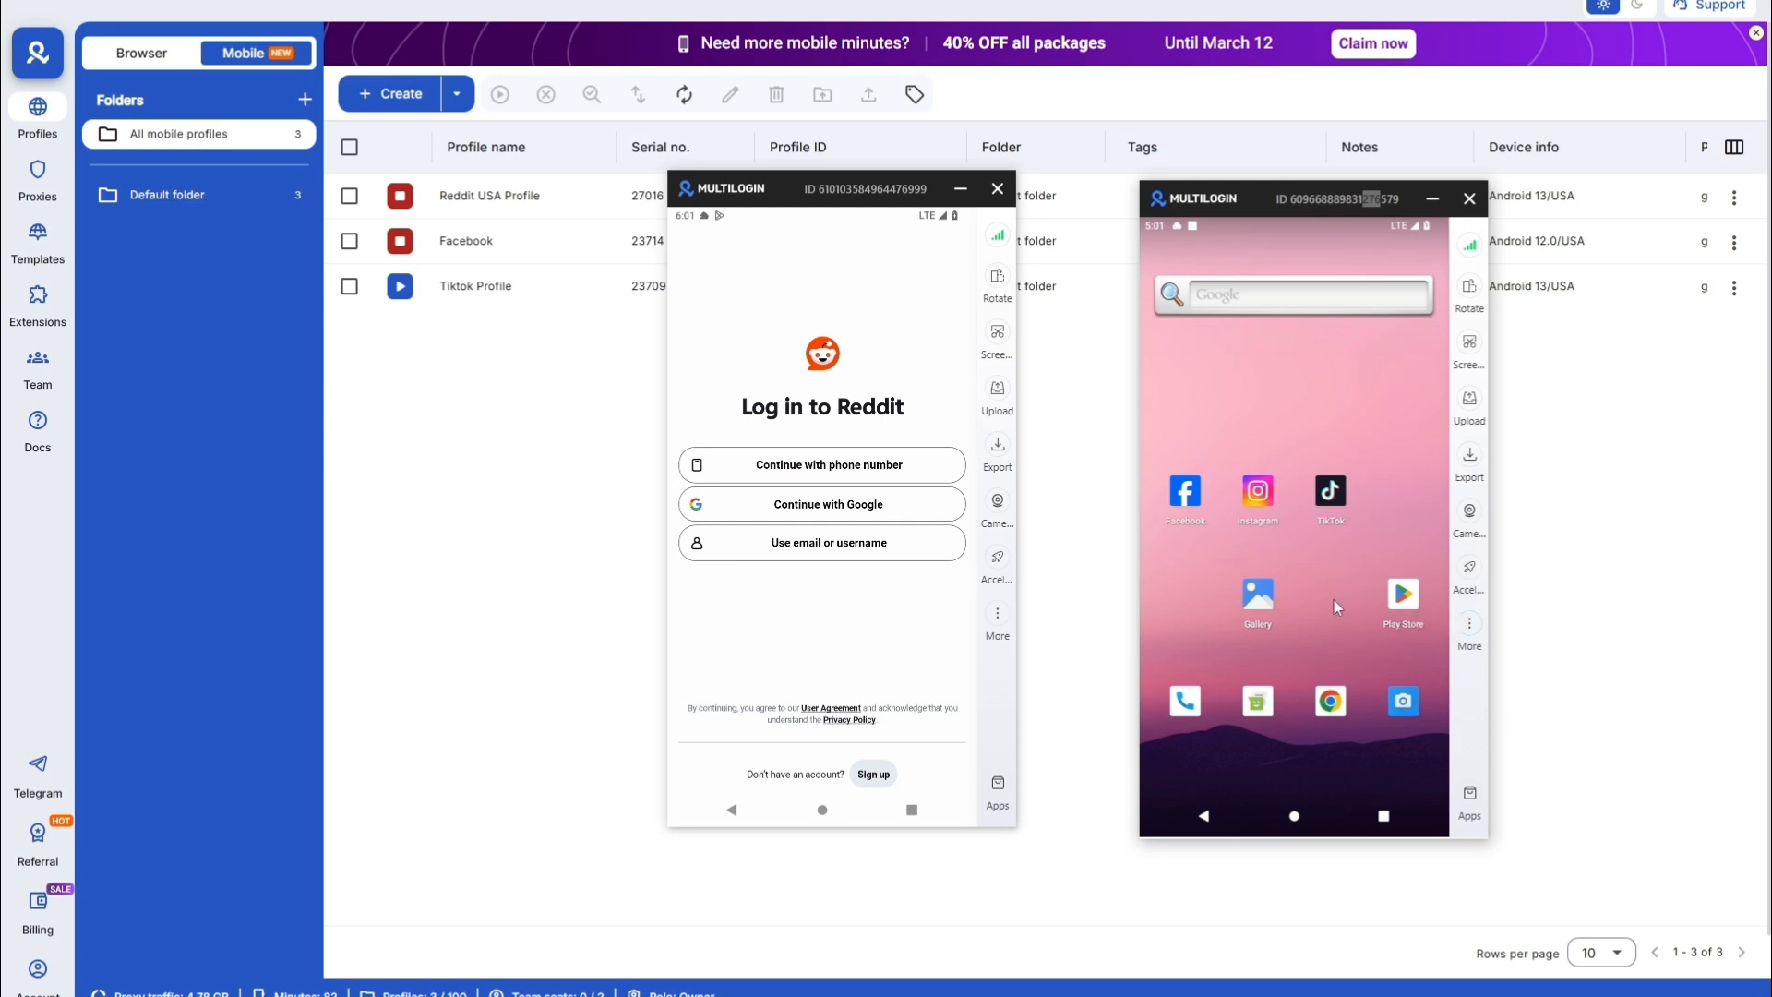
- Search 'reddit' in the Facebook phone's App marketplace and install it
click(1470, 793)
click(1527, 304)
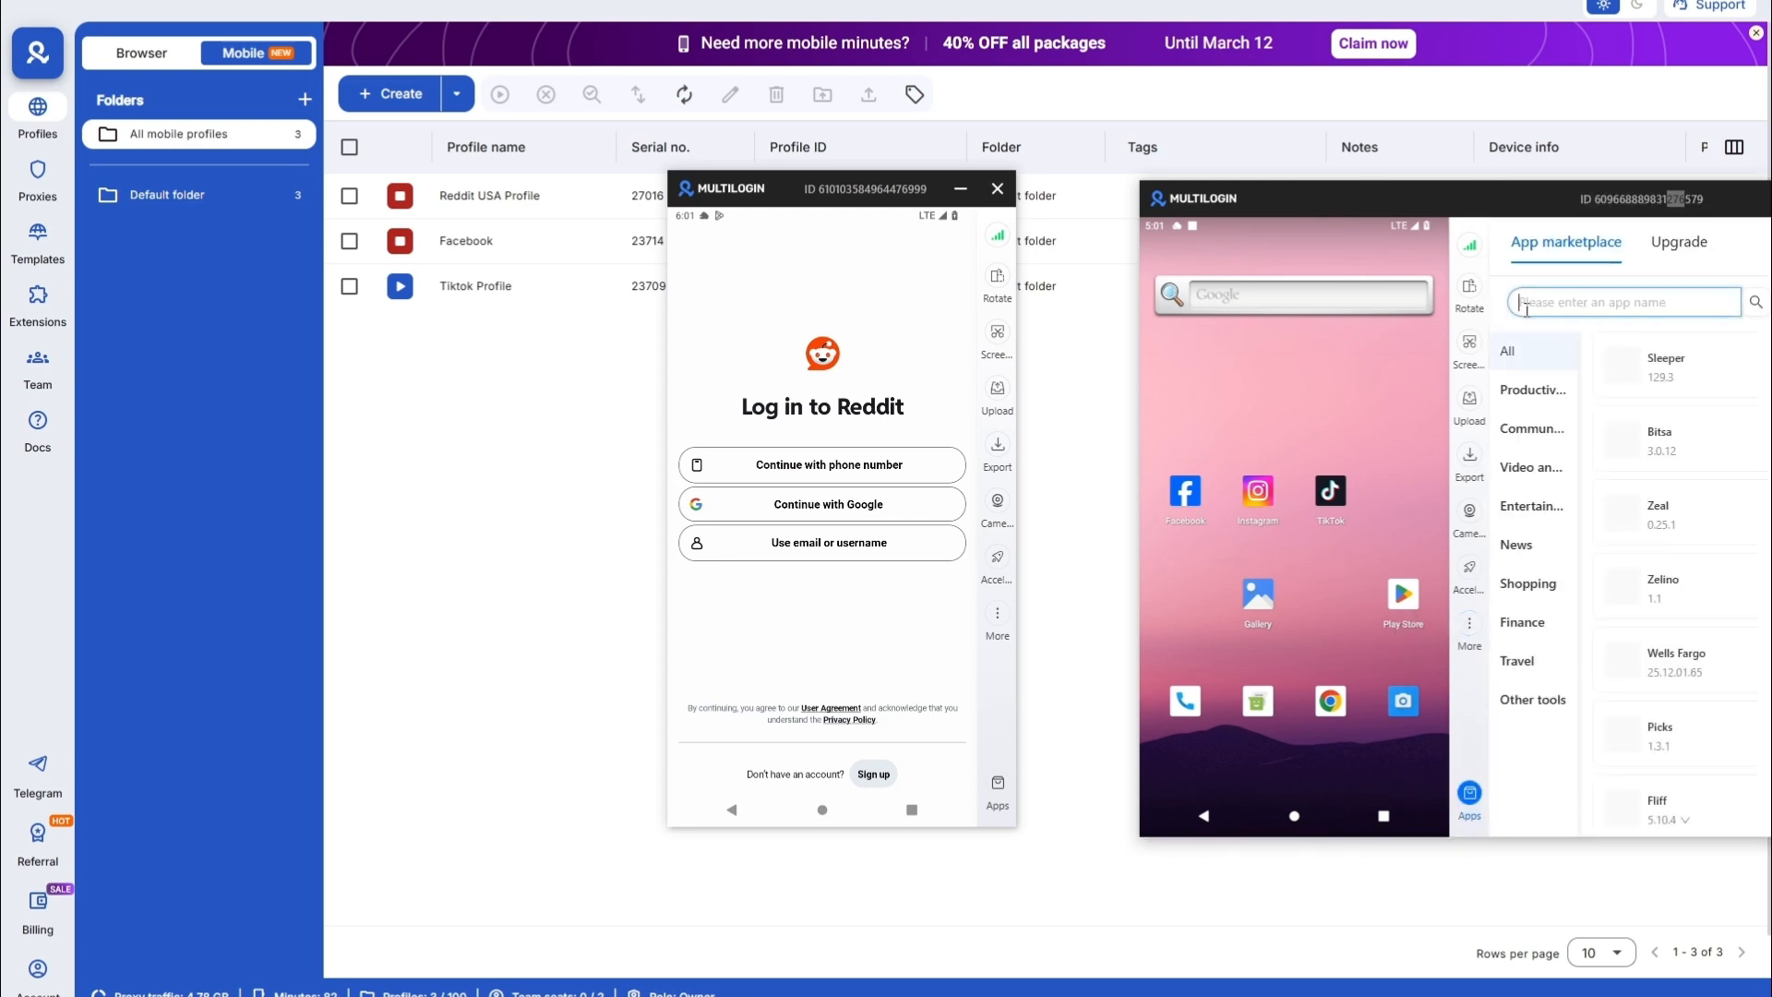
text(reddit)
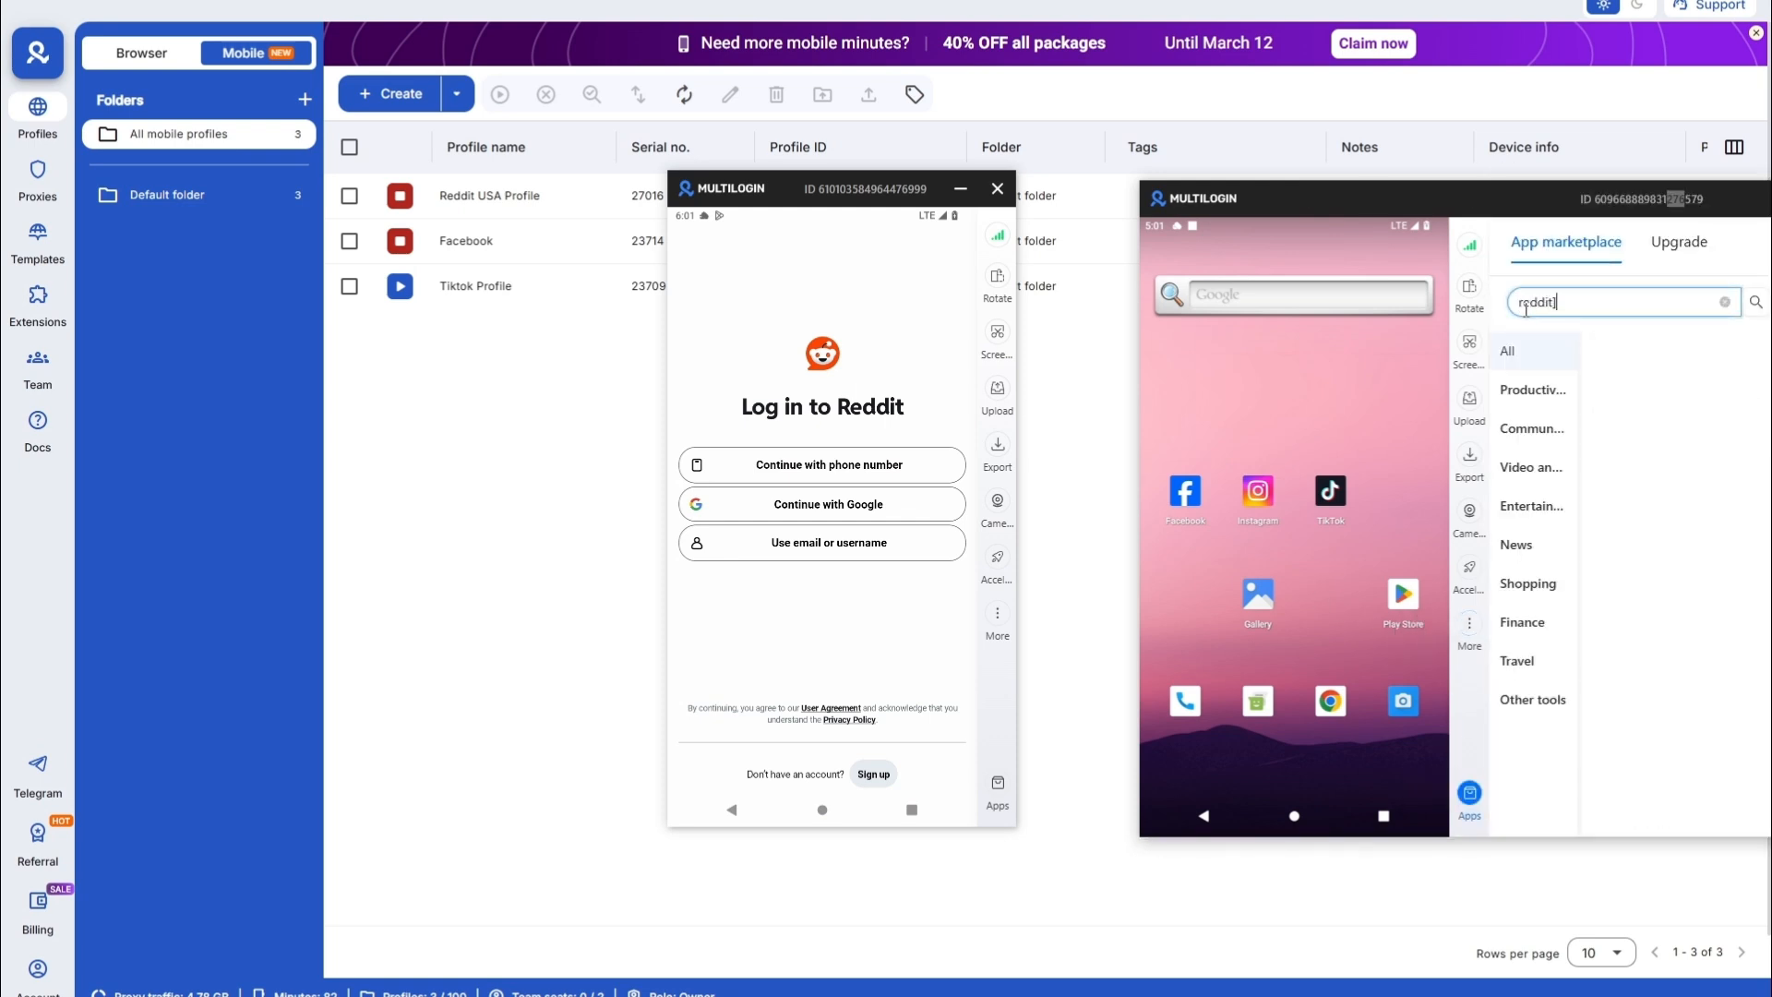
click(1653, 371)
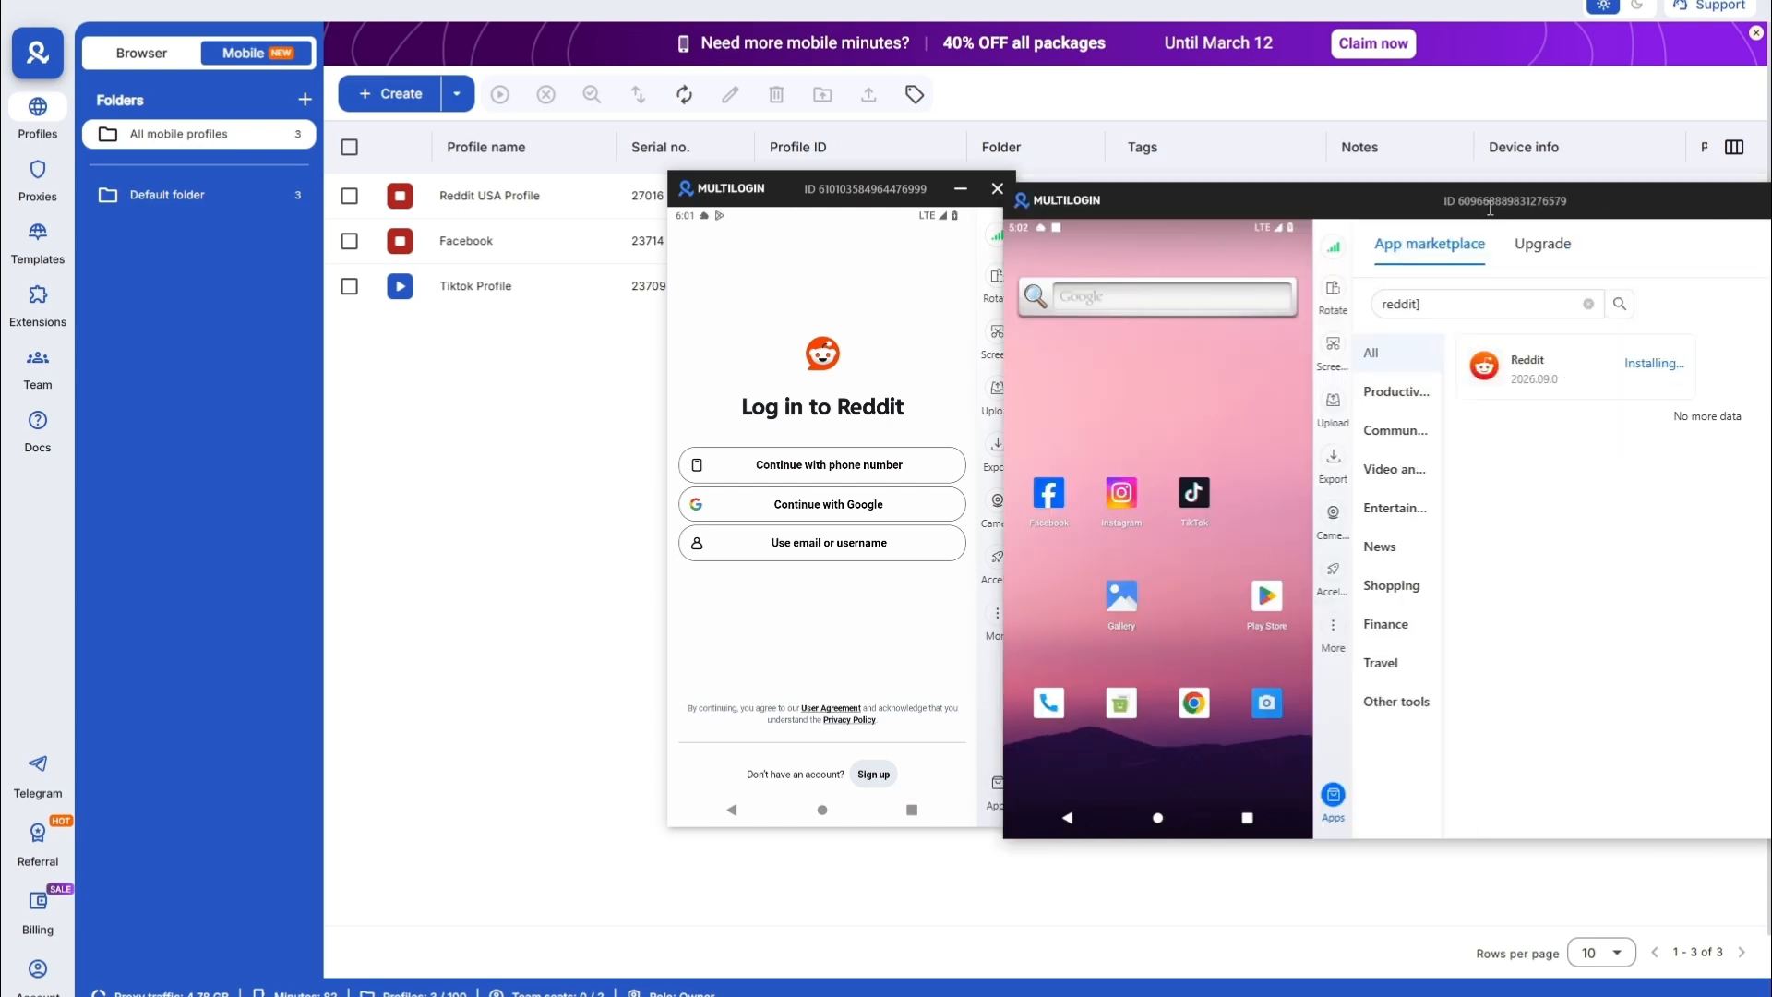
drag(1481, 205, 1553, 199)
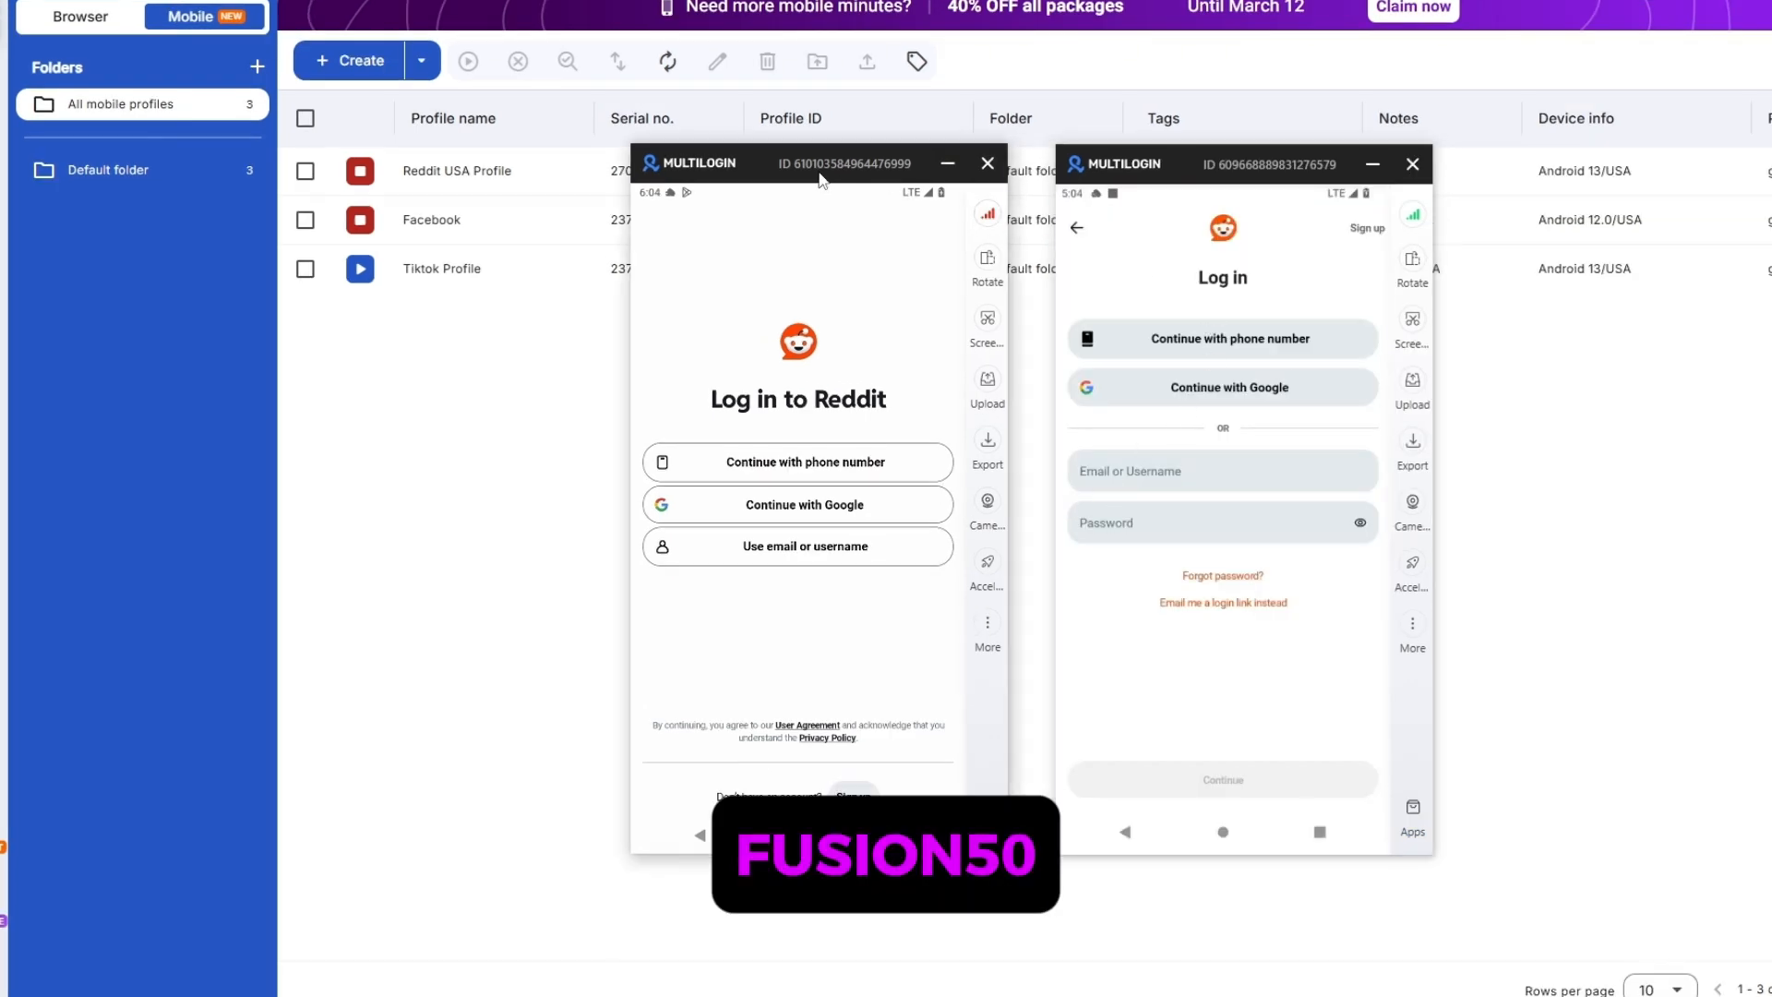
drag(819, 174, 806, 172)
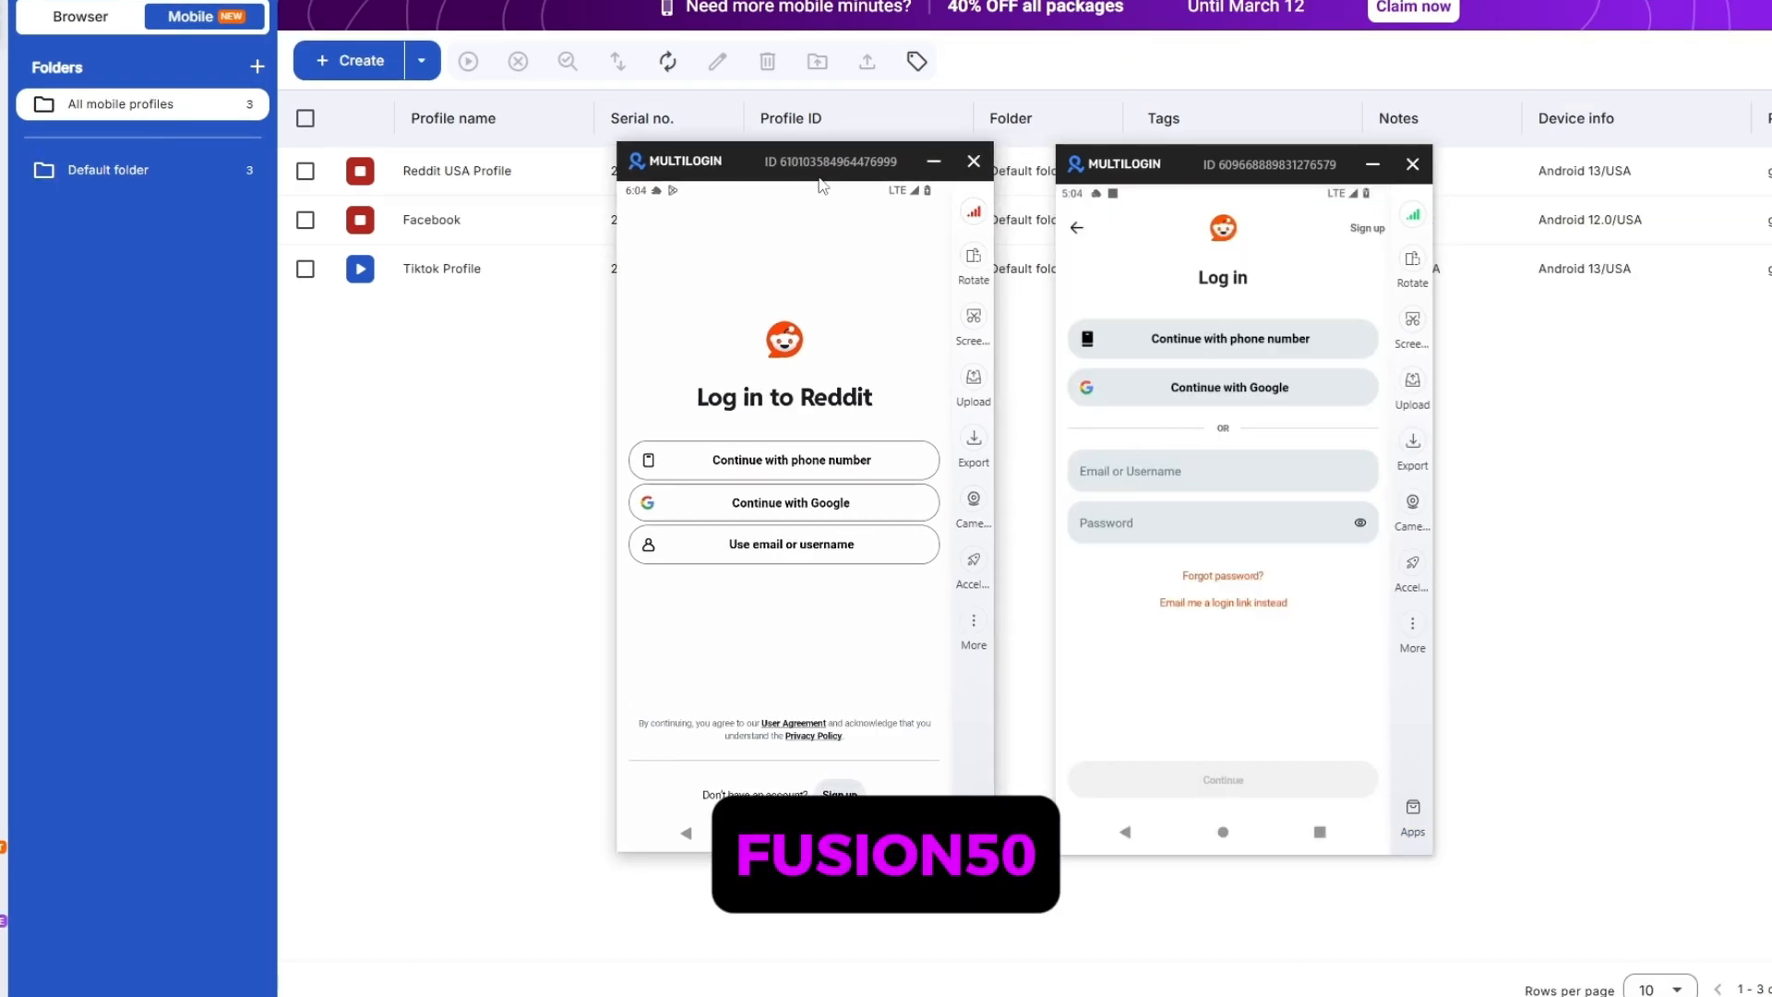
drag(1074, 185, 1053, 183)
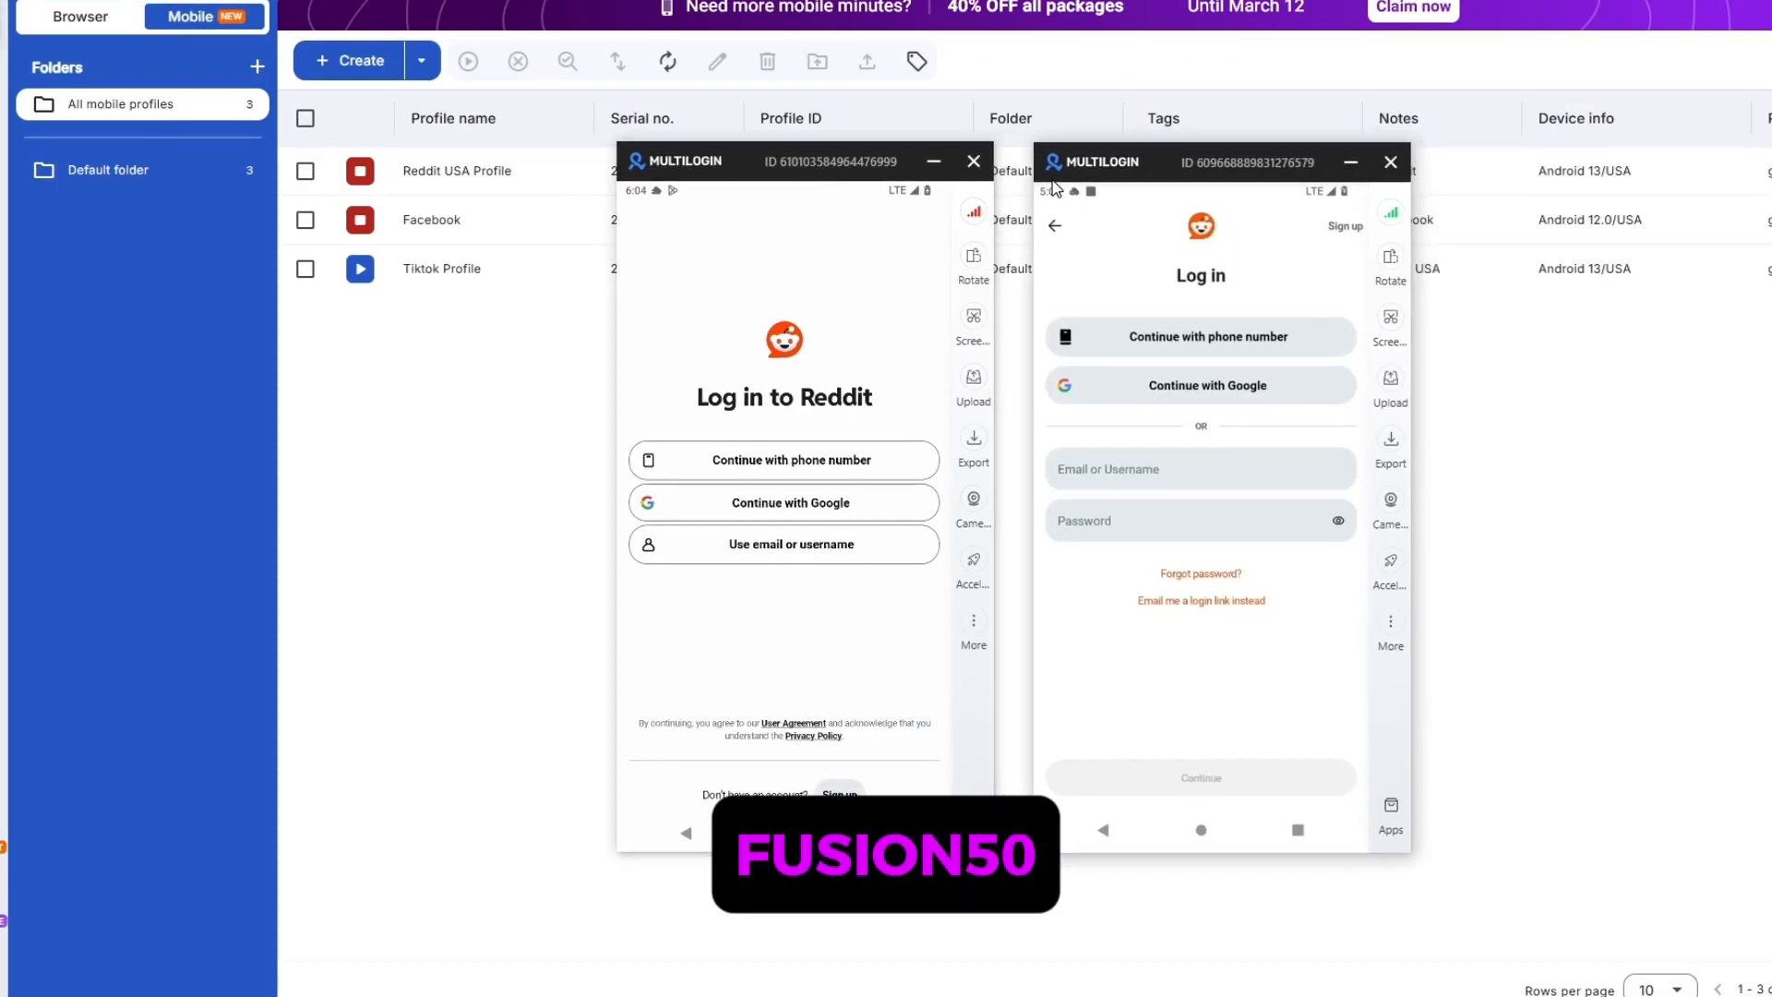
click(1109, 842)
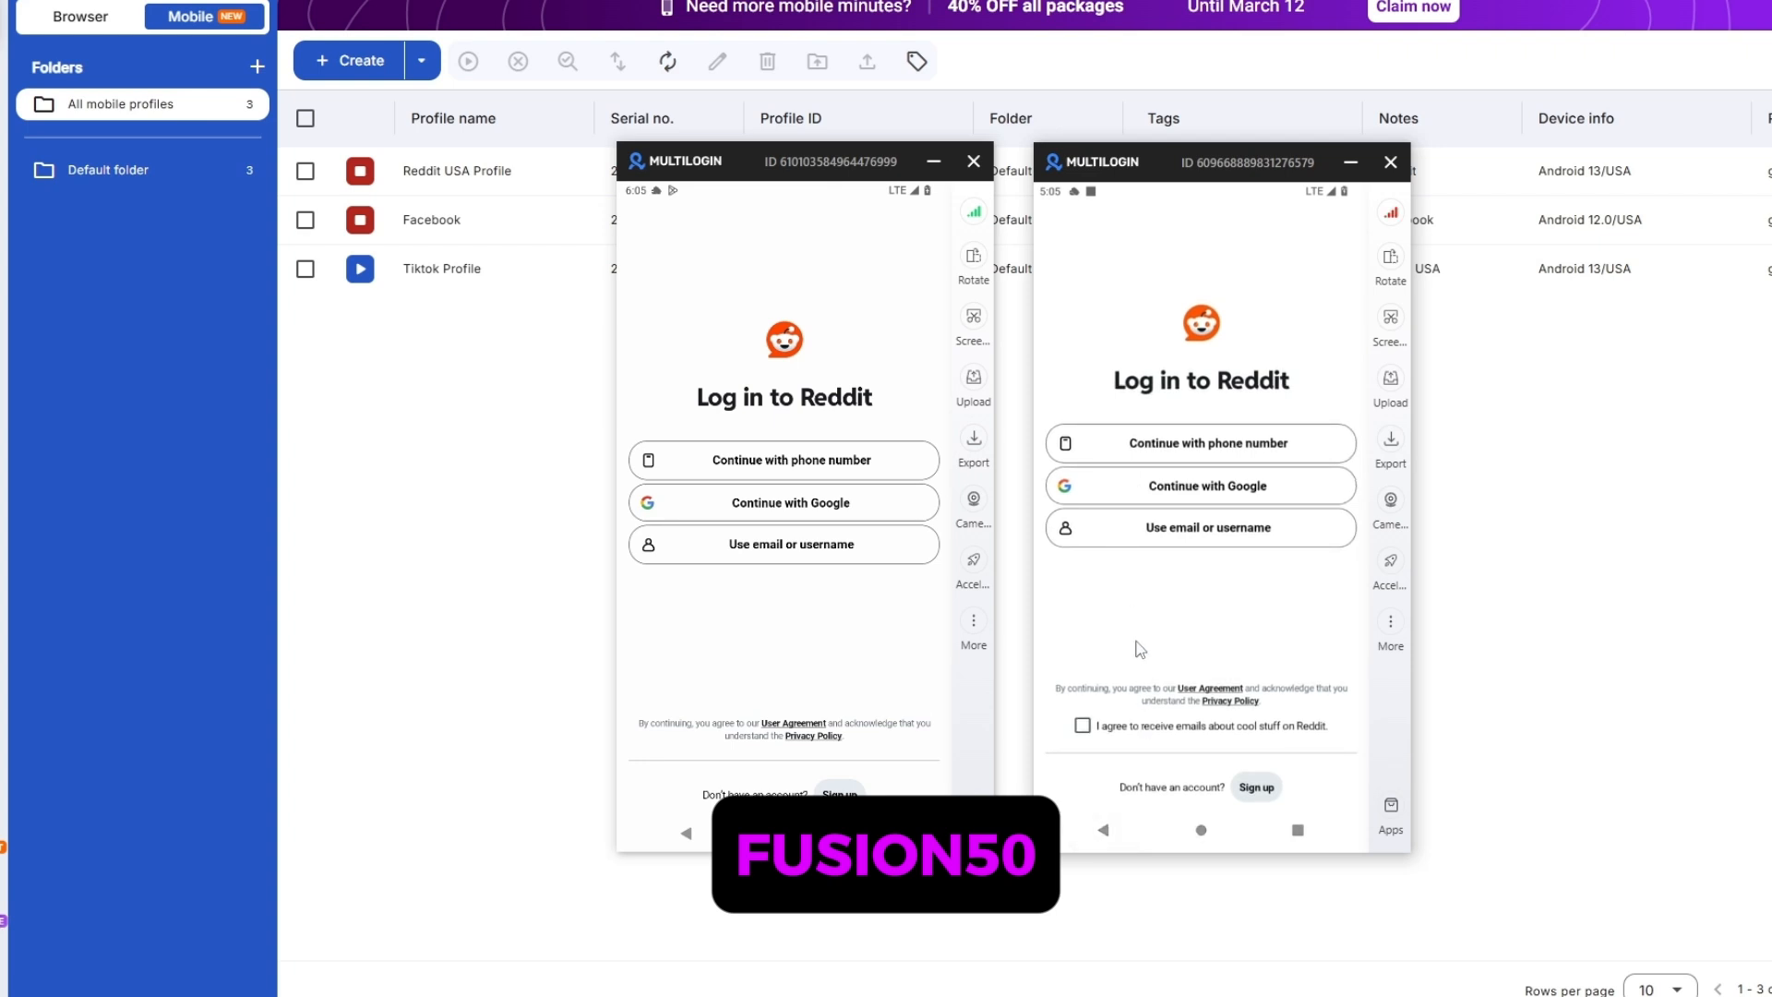
click(1052, 537)
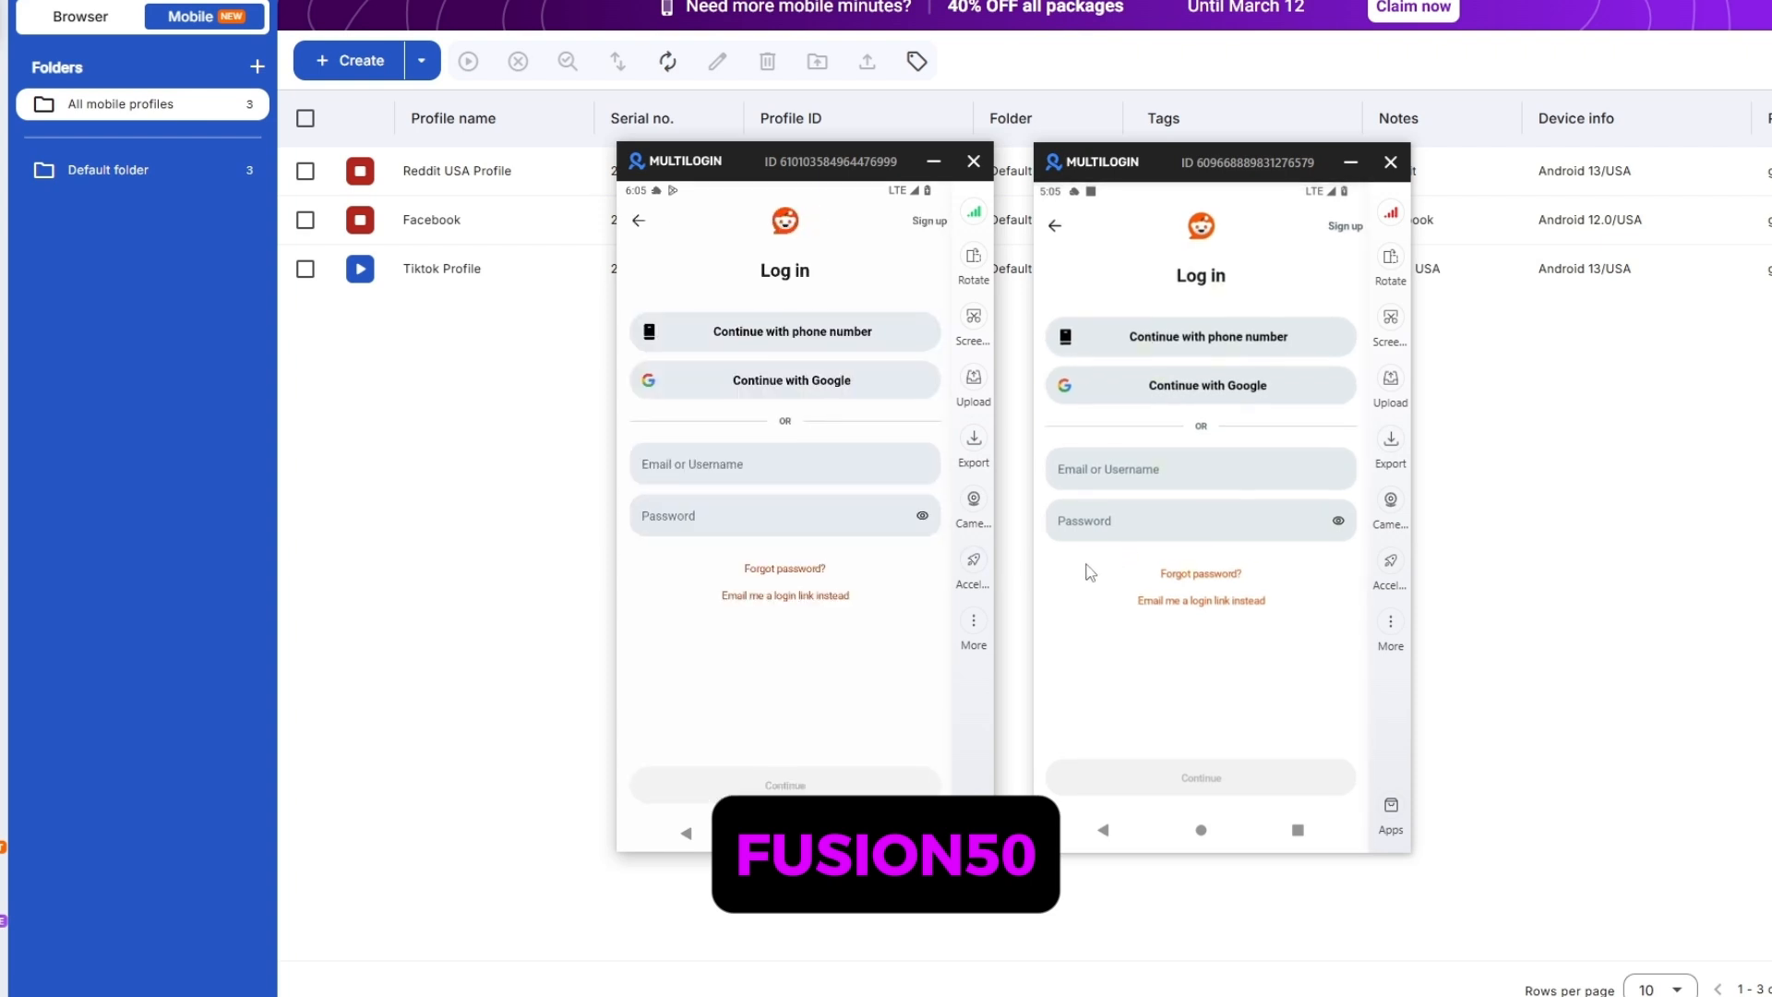
click(770, 467)
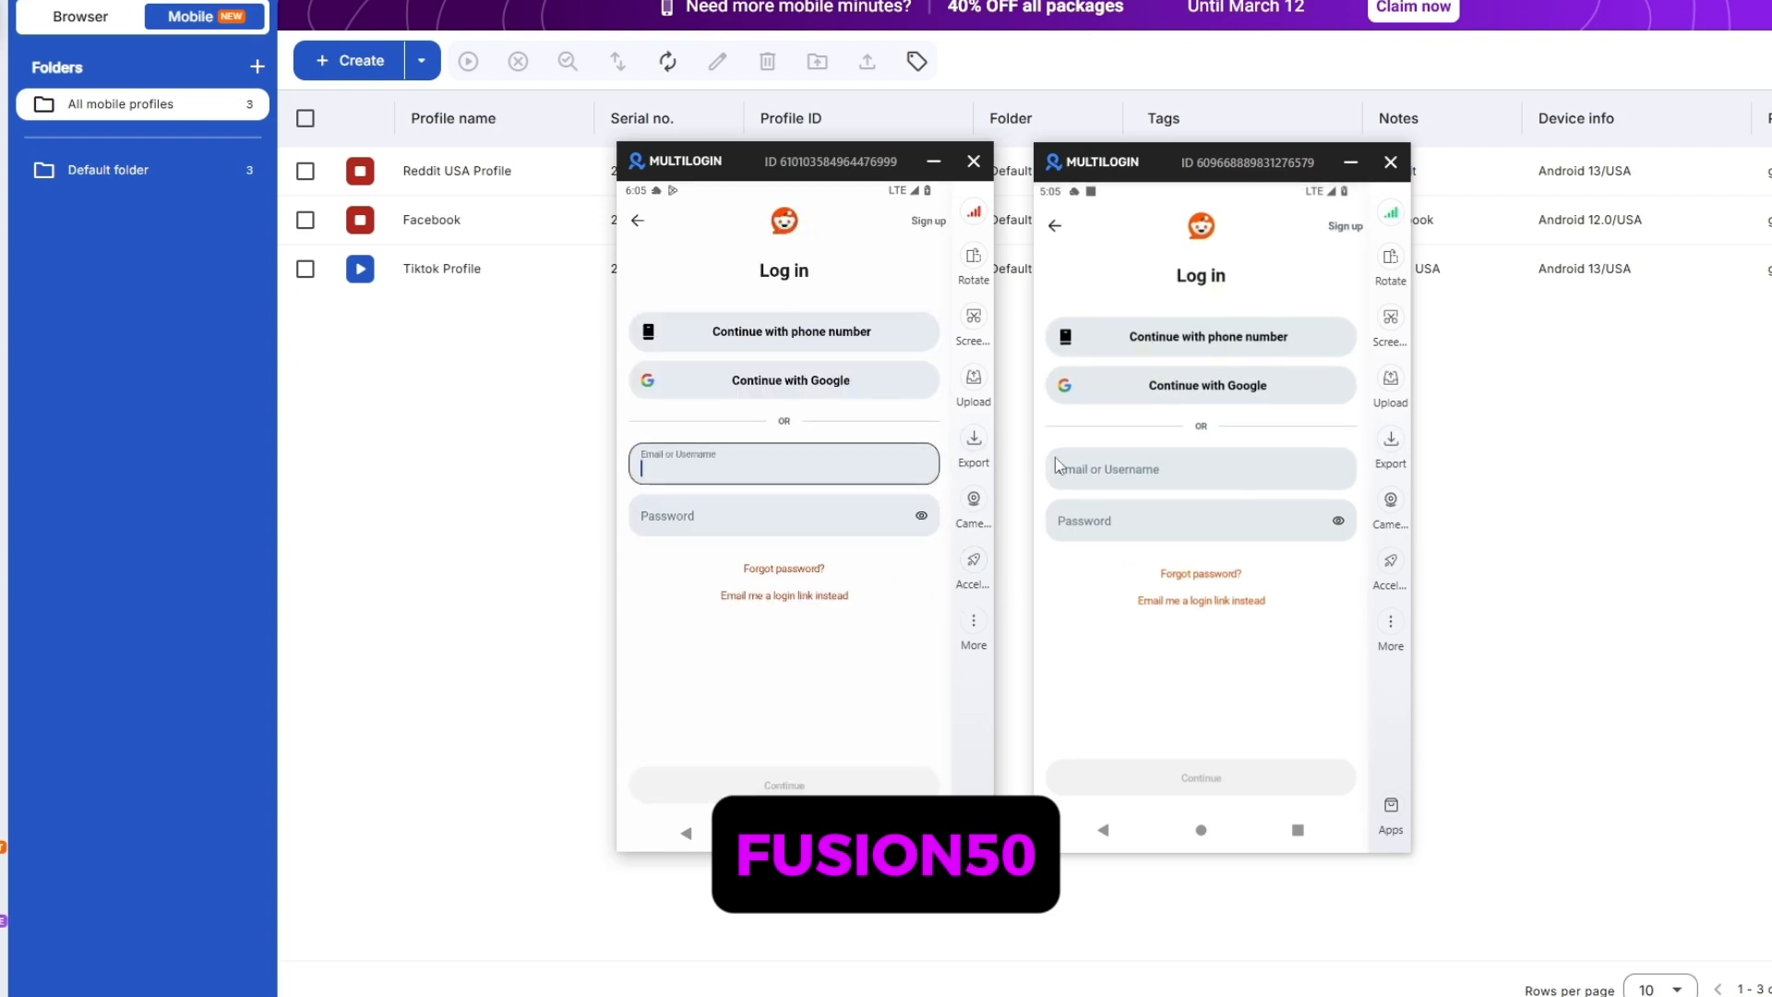